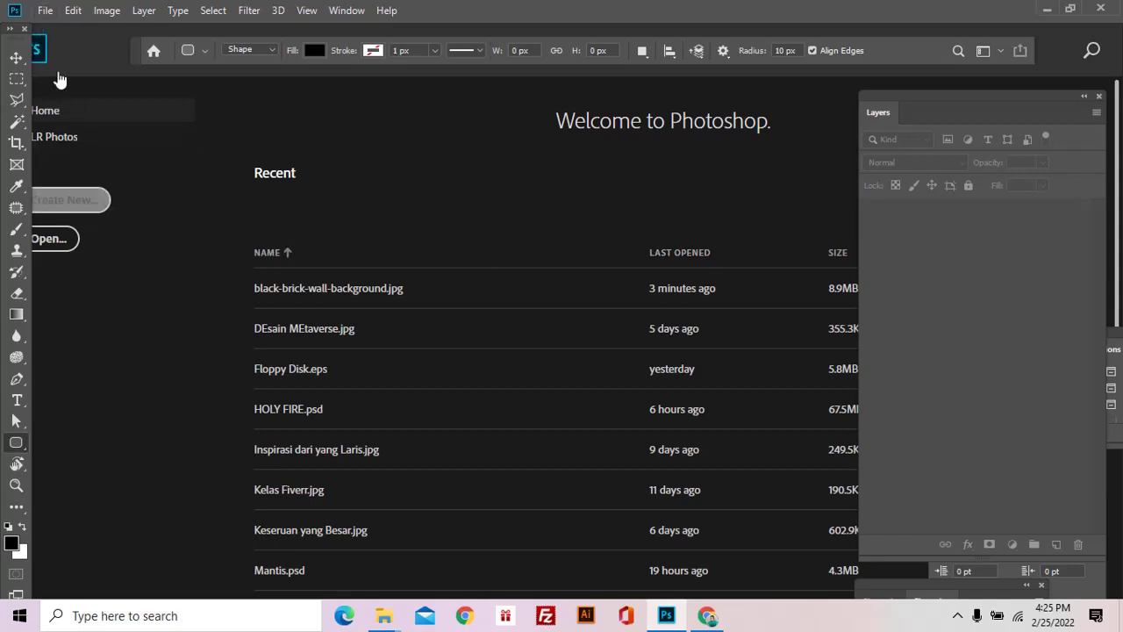
# - Create a new 1280 × 720 px, 300 ppi document with a white background
pyautogui.click(44, 11)
pyautogui.click(59, 29)
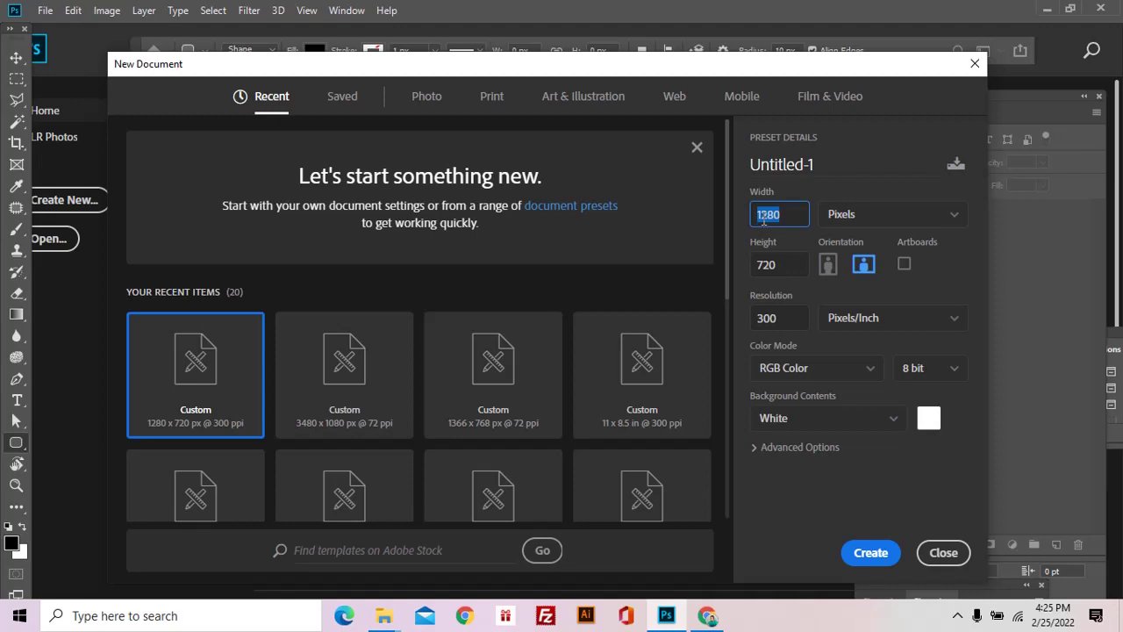
pyautogui.doubleClick(779, 265)
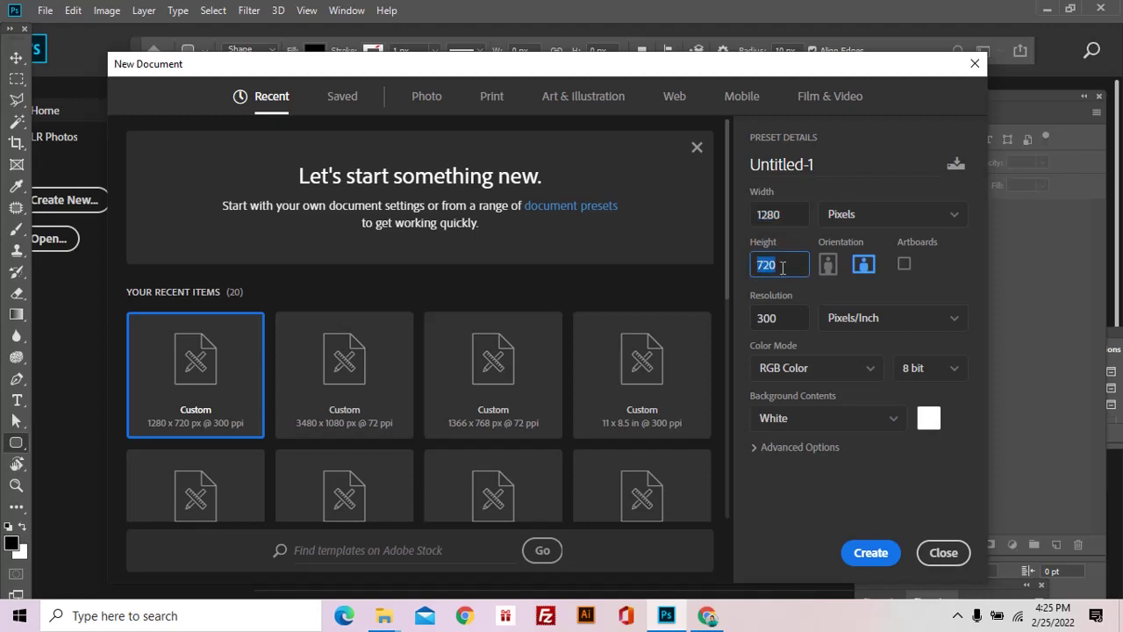
pyautogui.click(787, 317)
pyautogui.click(760, 317)
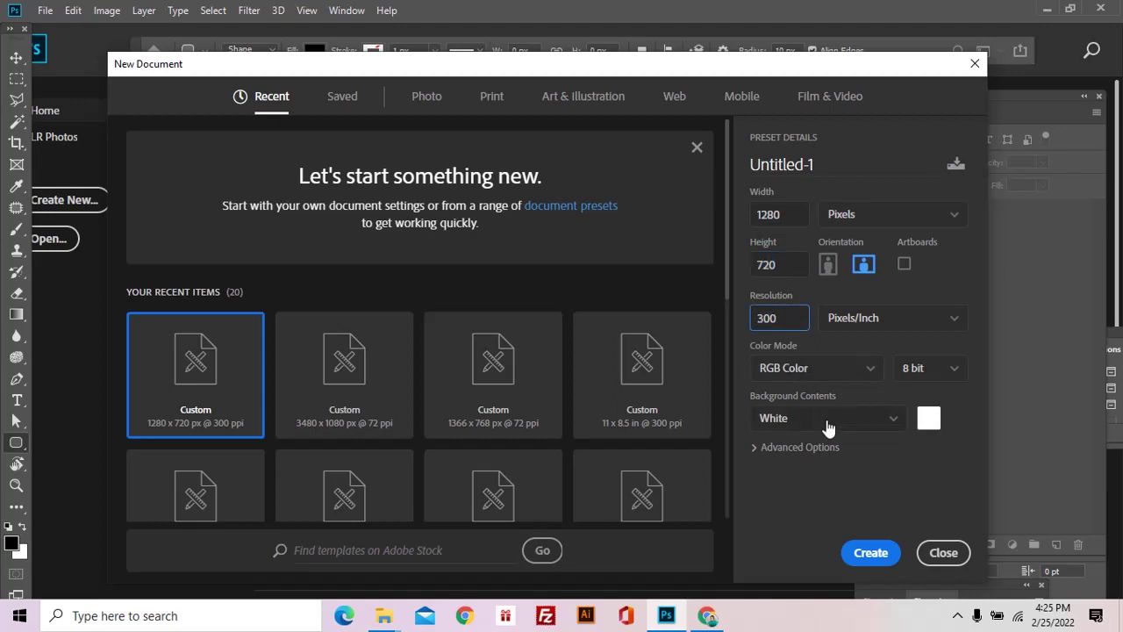
pyautogui.click(866, 556)
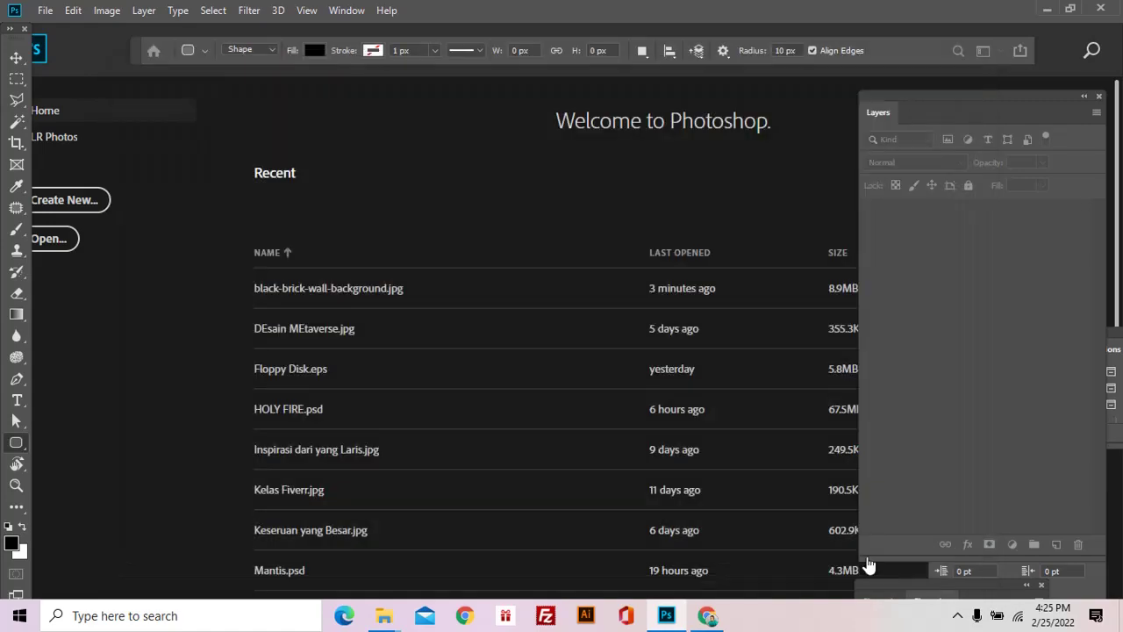
pyautogui.click(706, 616)
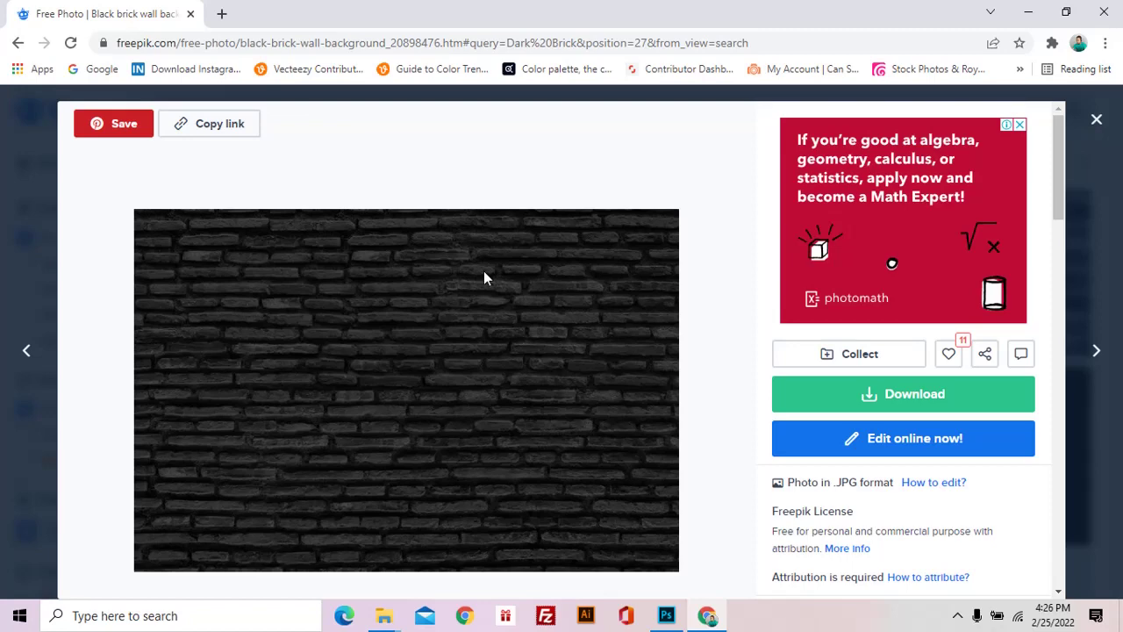
pyautogui.scroll(-1, 670, 202)
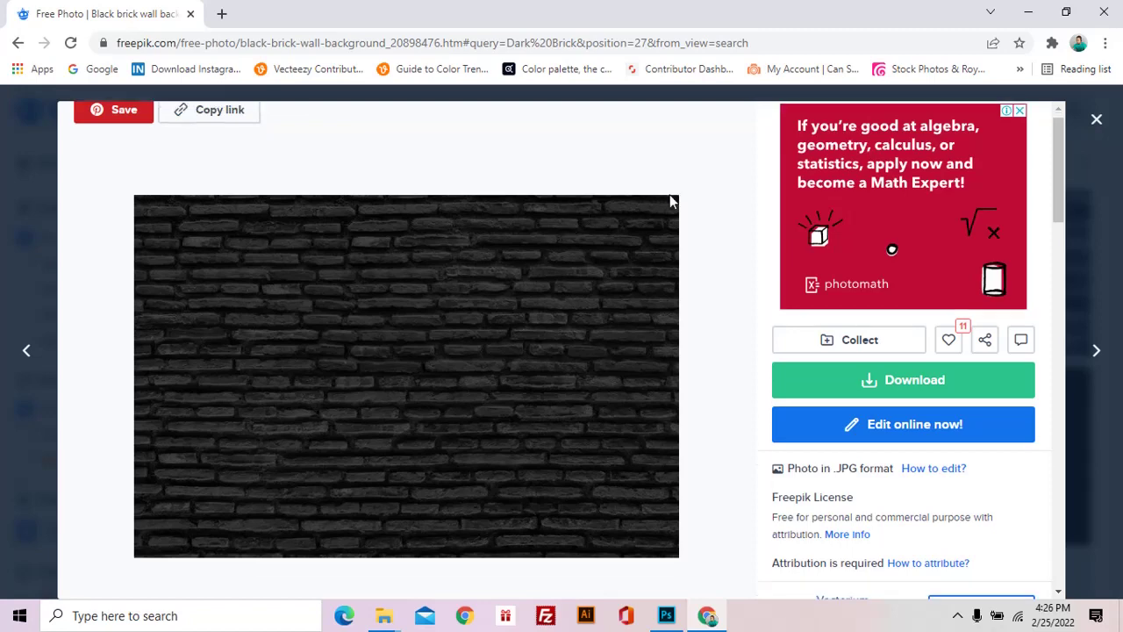
pyautogui.scroll(-1, 670, 202)
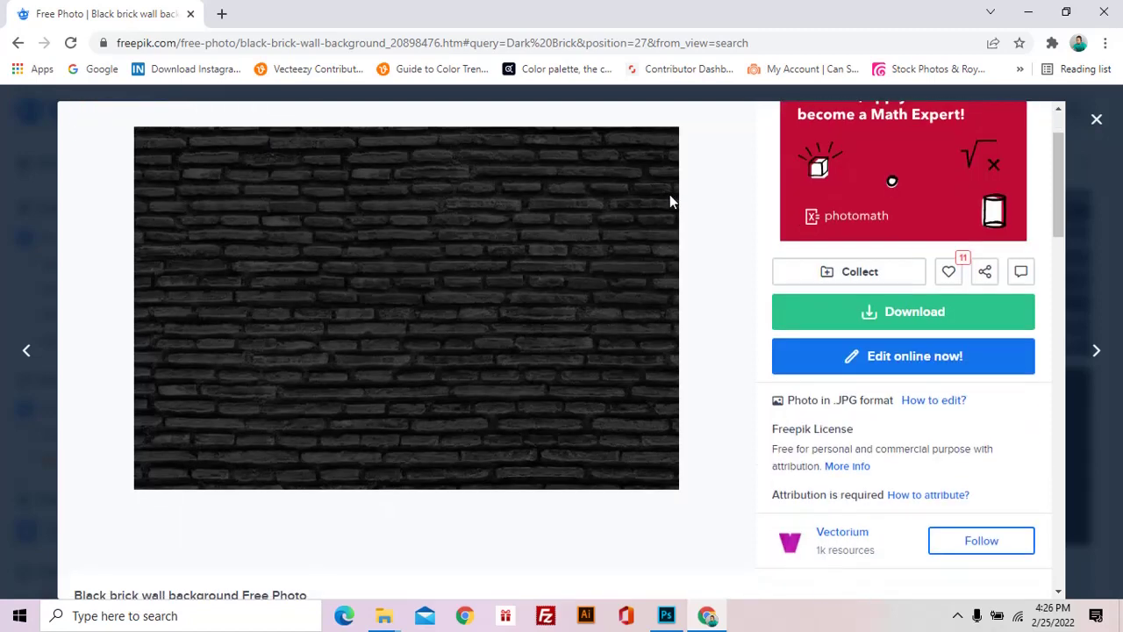
pyautogui.scroll(1, 670, 202)
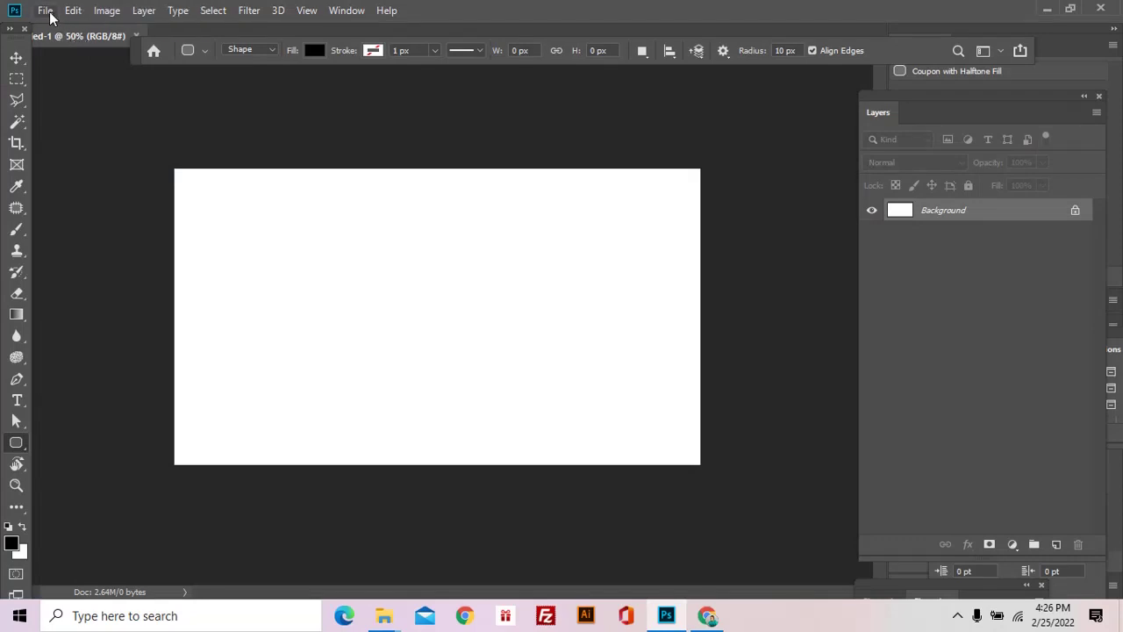
# - Open the black brick wall background photo and float it in its own window
pyautogui.click(45, 12)
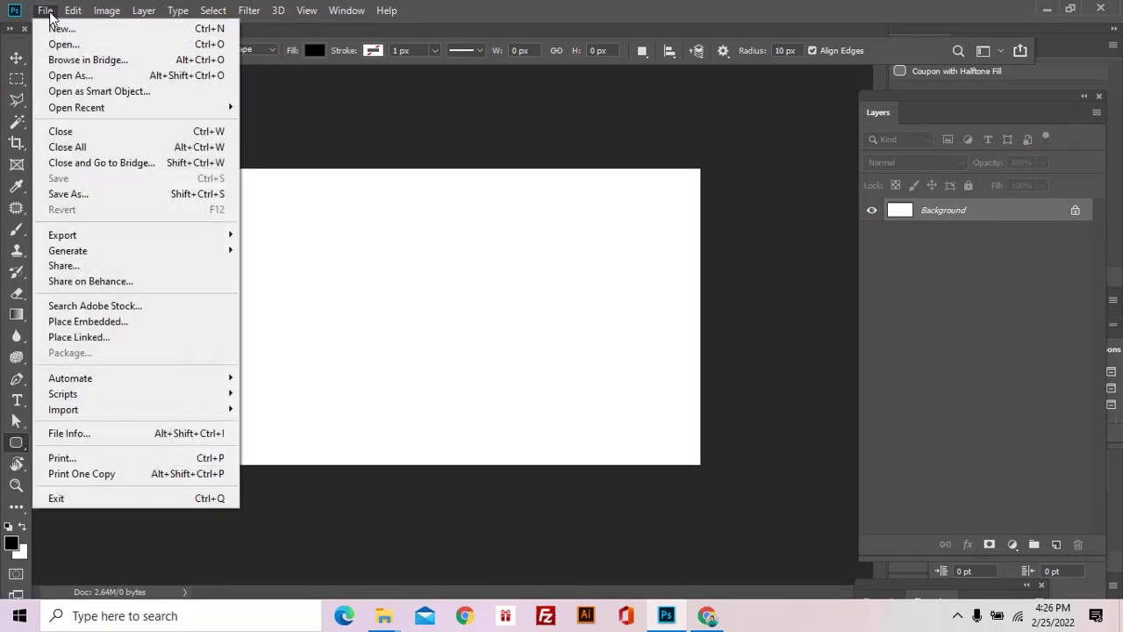
pyautogui.click(65, 45)
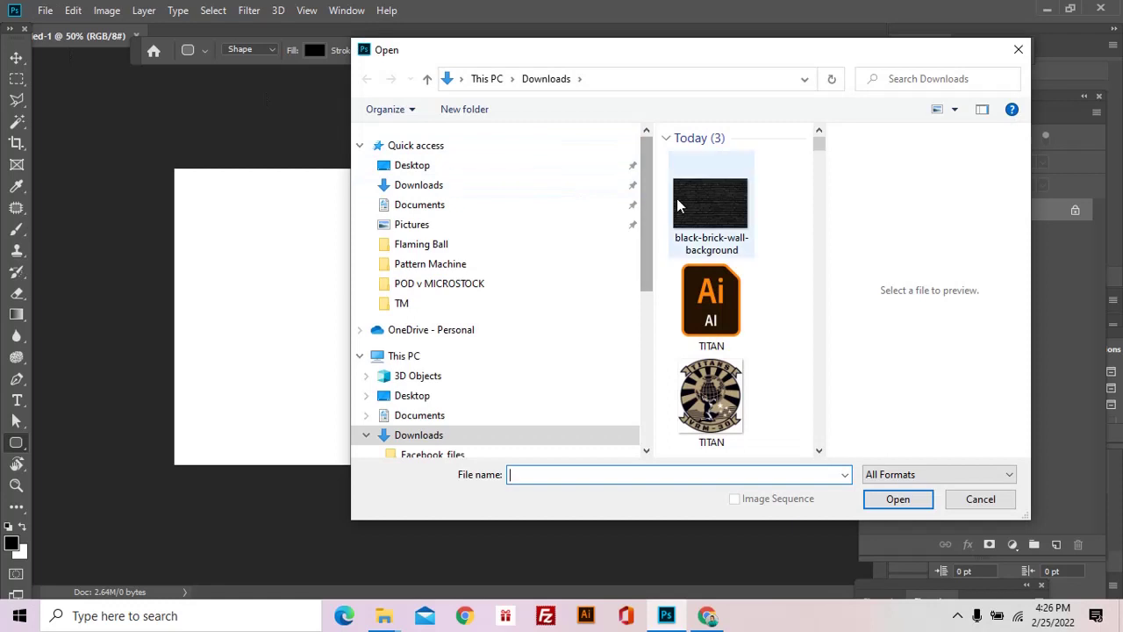
pyautogui.doubleClick(676, 206)
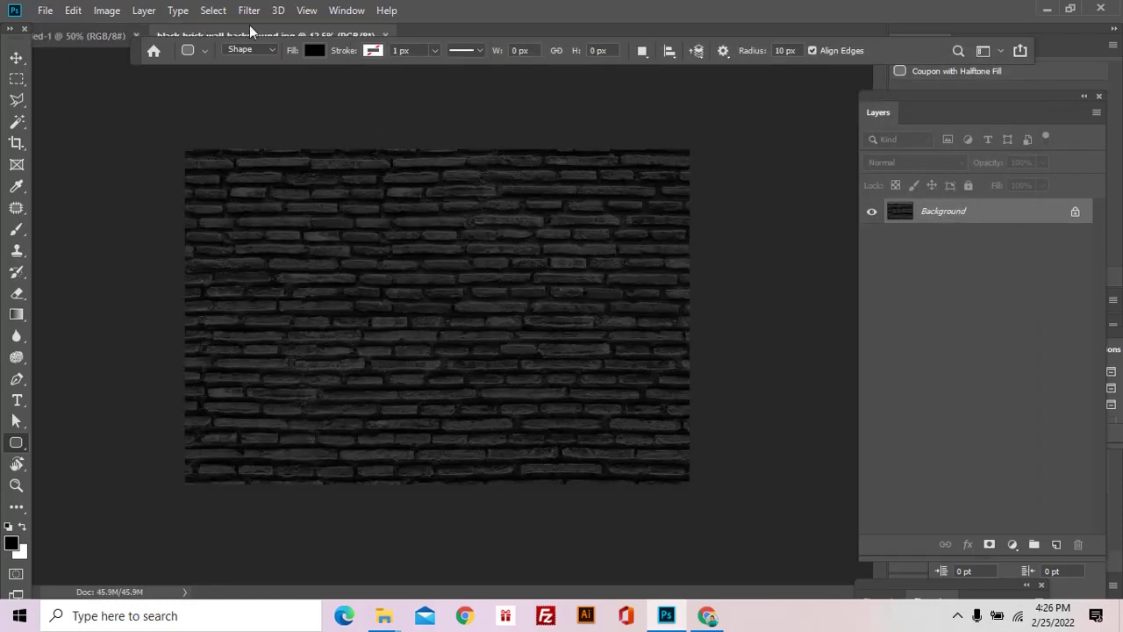
pyautogui.moveTo(250, 34); pyautogui.dragTo(696, 183)
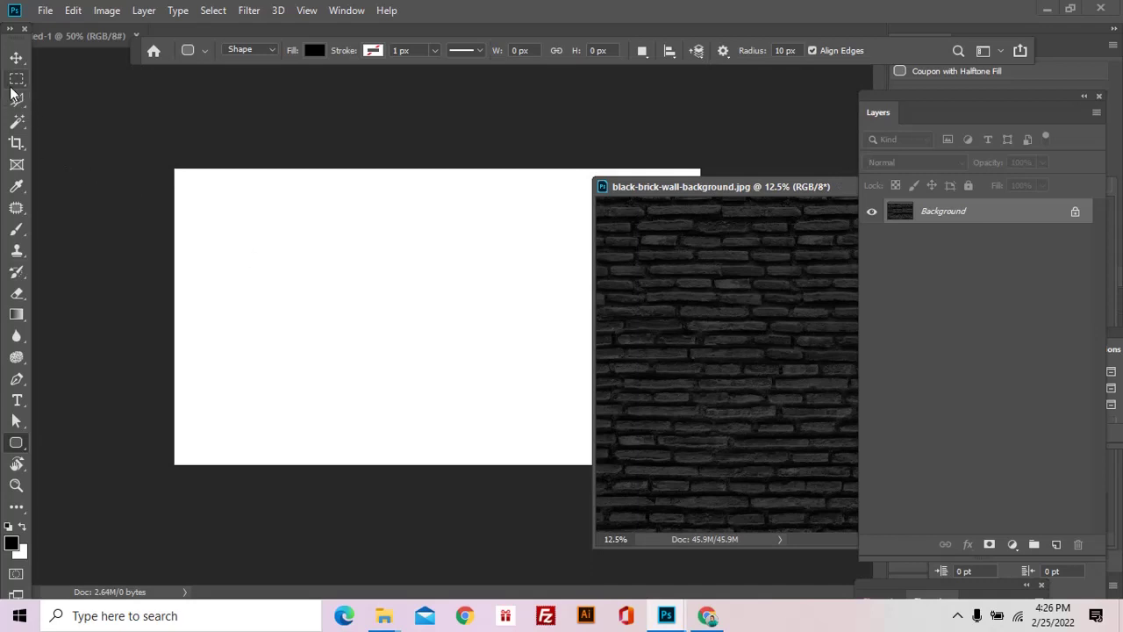
# - Drag the brick photo into Untitled-1 as Layer 1, then close the brick file
pyautogui.click(16, 57)
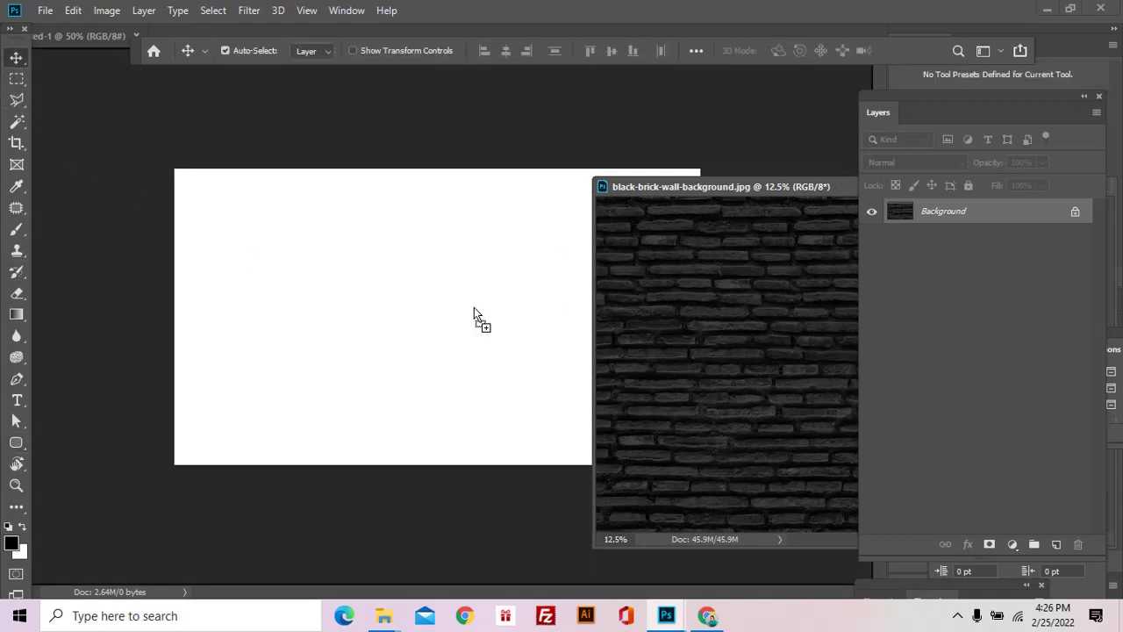
pyautogui.moveTo(691, 264); pyautogui.dragTo(473, 307)
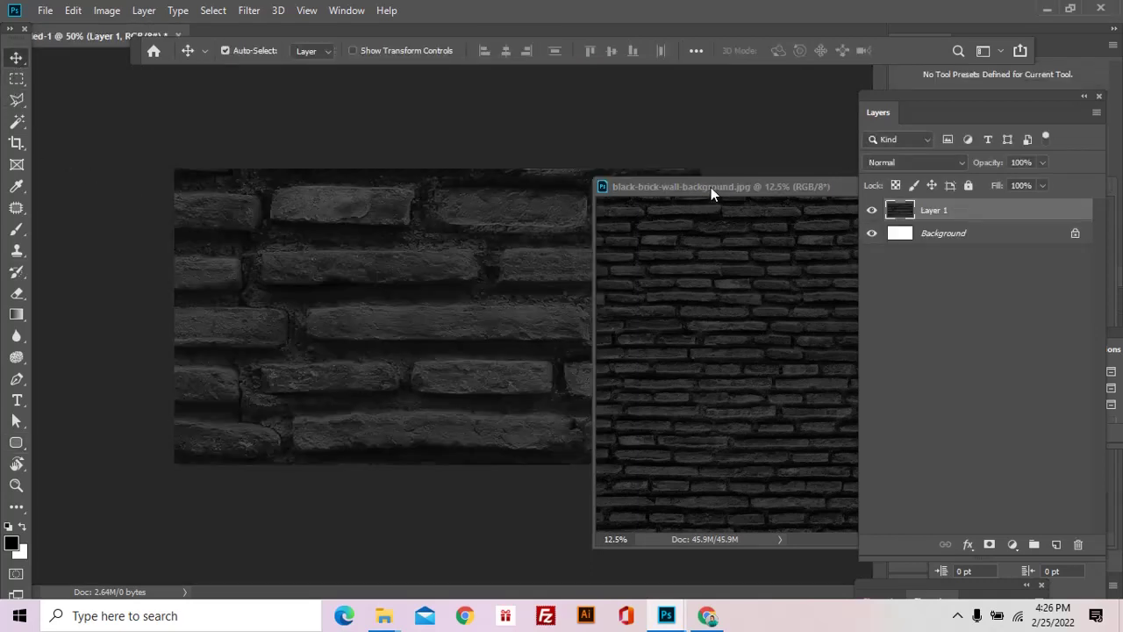
pyautogui.moveTo(710, 188); pyautogui.dragTo(317, 271)
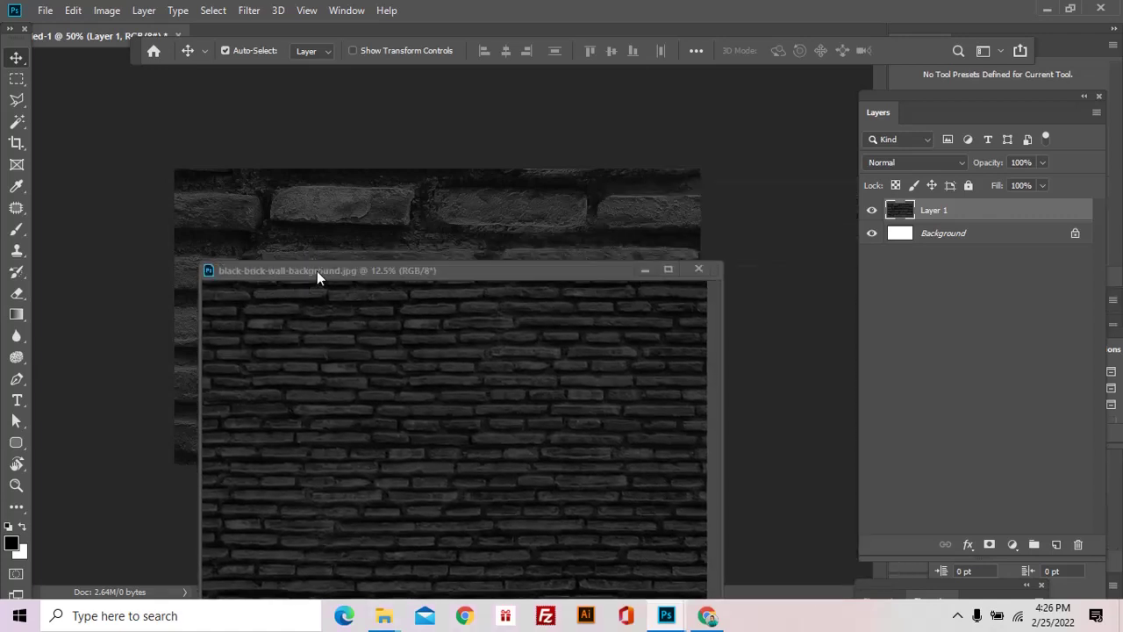
pyautogui.click(697, 270)
# - Zoom out to 25% and Free Transform the brick layer down to about half size
pyautogui.press('z')
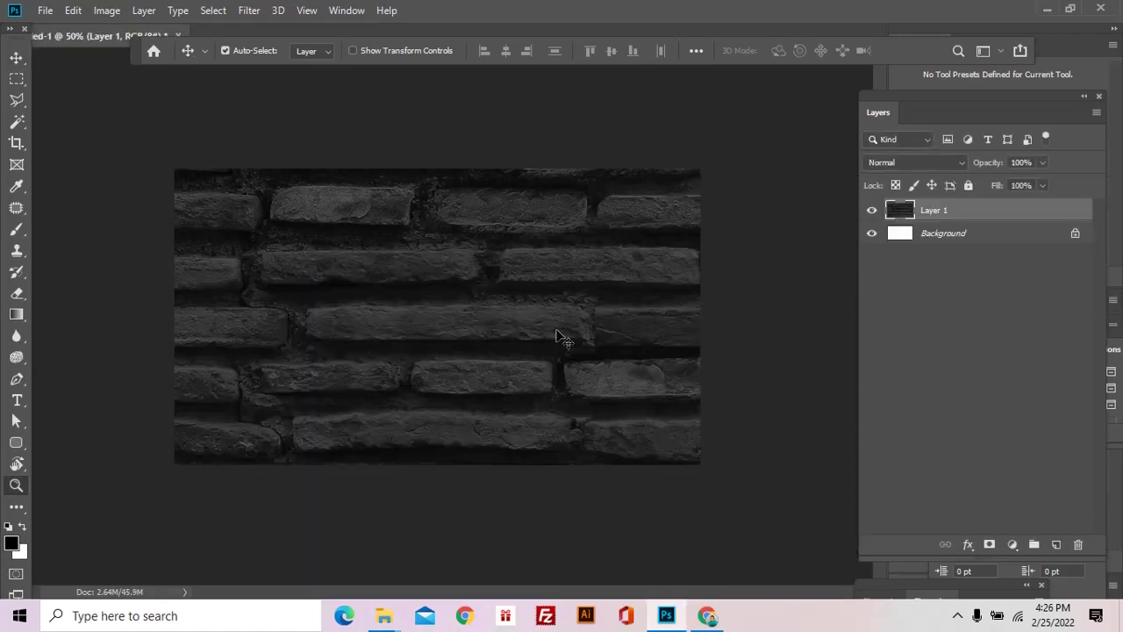
pyautogui.keyDown('alt'); pyautogui.click(576, 344); pyautogui.keyUp('alt')
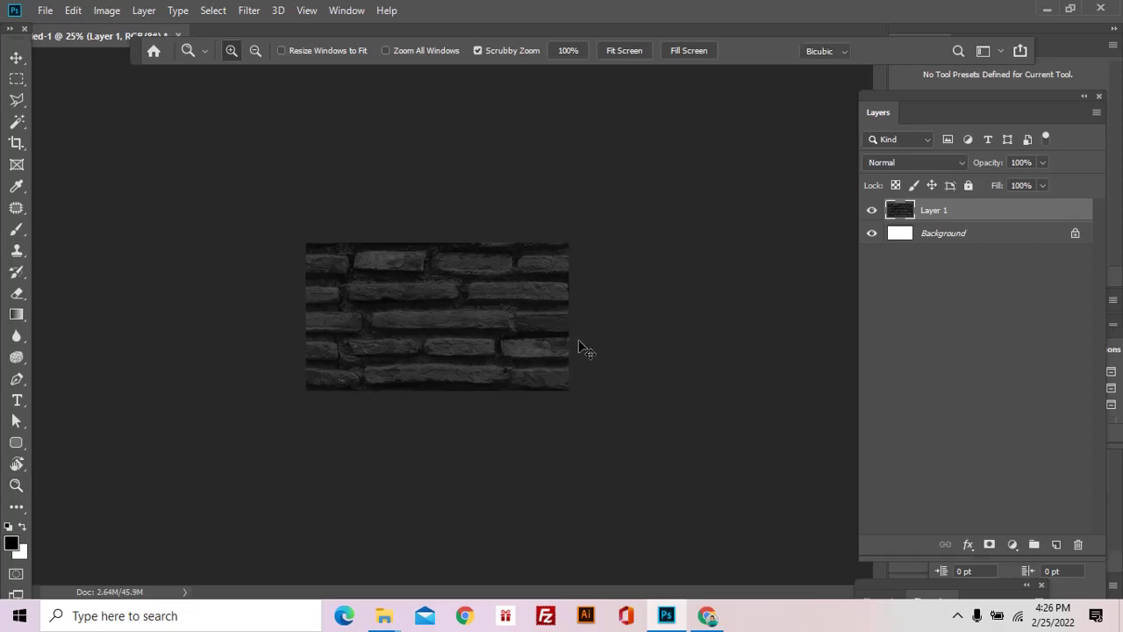
pyautogui.hotkey('ctrl', 't')
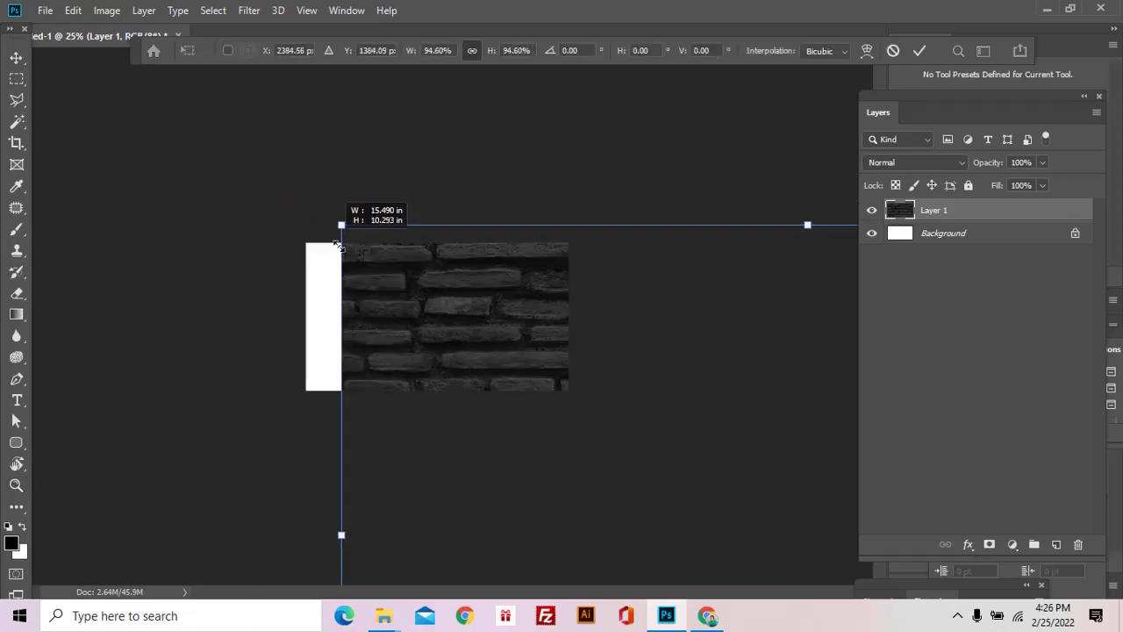
pyautogui.moveTo(264, 174); pyautogui.dragTo(267, 216)
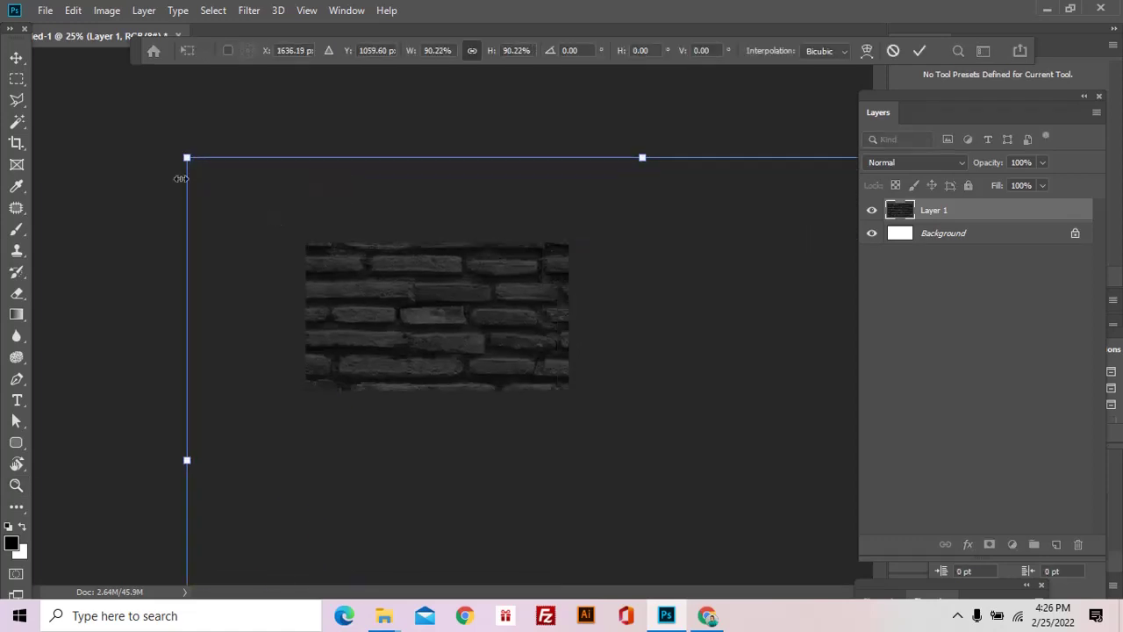
pyautogui.moveTo(186, 159); pyautogui.dragTo(319, 246)
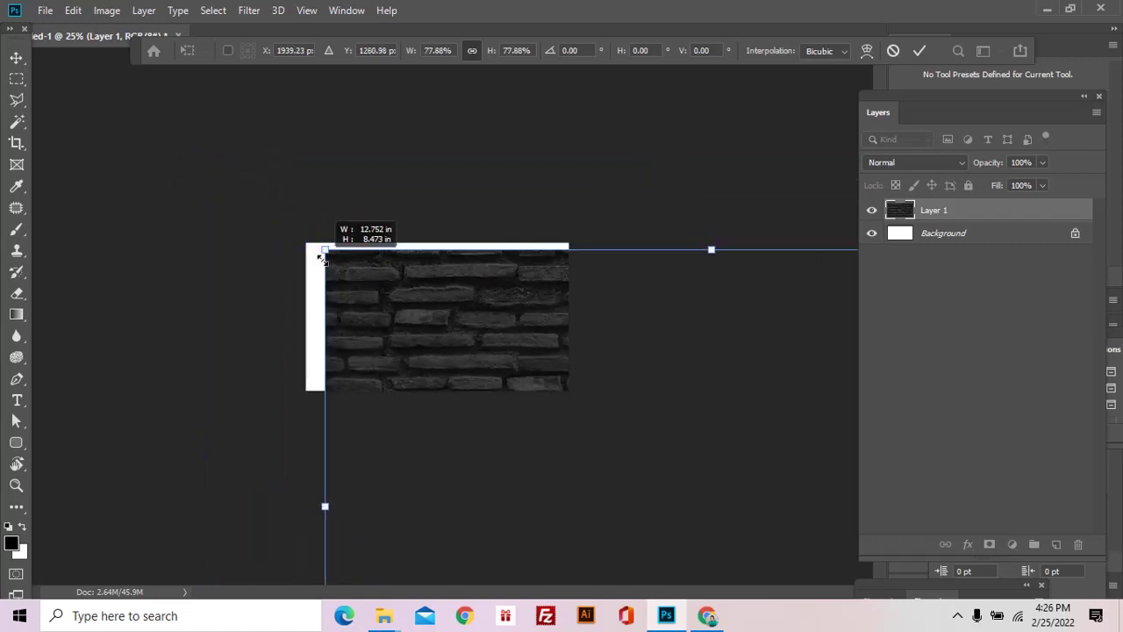
pyautogui.moveTo(418, 319); pyautogui.dragTo(173, 165)
pyautogui.moveTo(76, 93); pyautogui.dragTo(427, 319)
# - Shrink the bricks to 26.26% so they cover the canvas, position them, and commit
pyautogui.moveTo(526, 371); pyautogui.dragTo(334, 209)
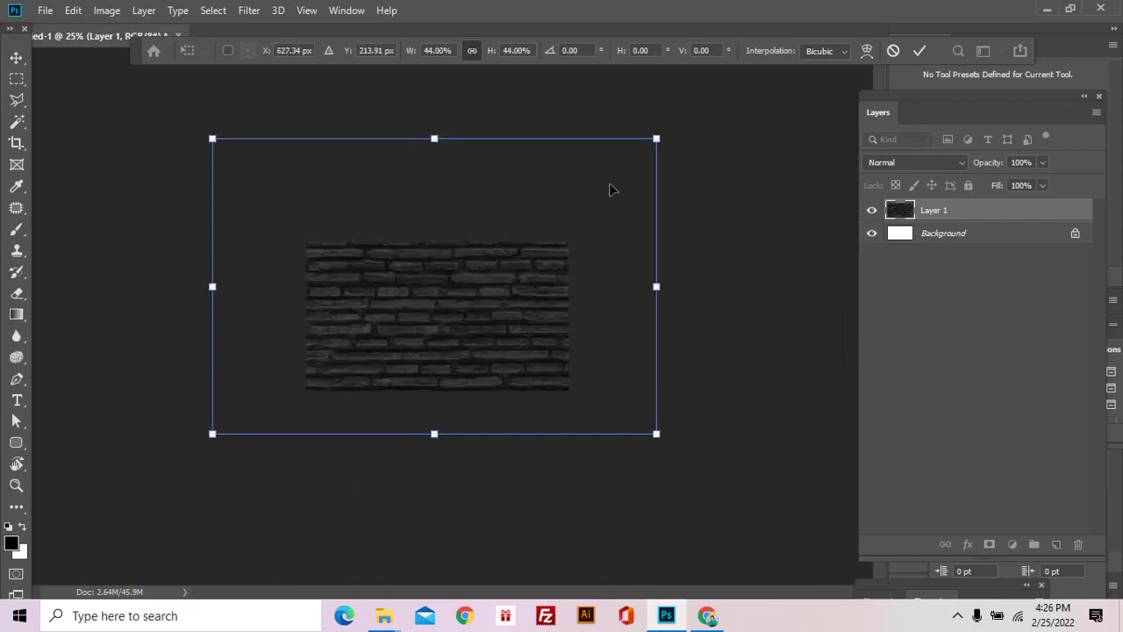
pyautogui.moveTo(658, 138); pyautogui.dragTo(583, 218)
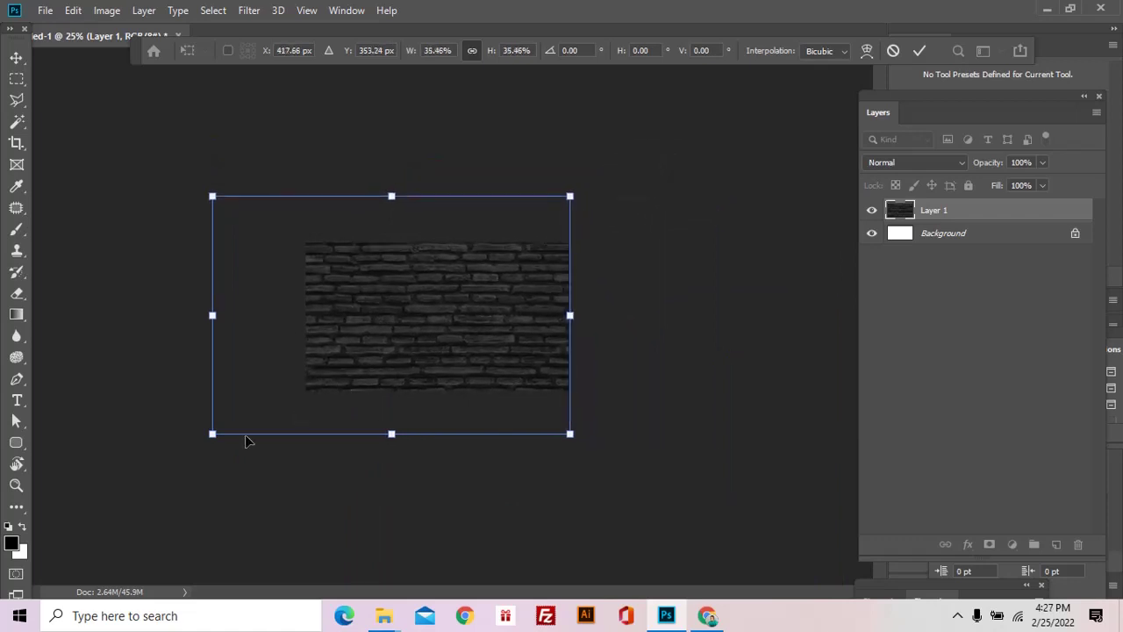
pyautogui.moveTo(214, 434); pyautogui.dragTo(320, 392)
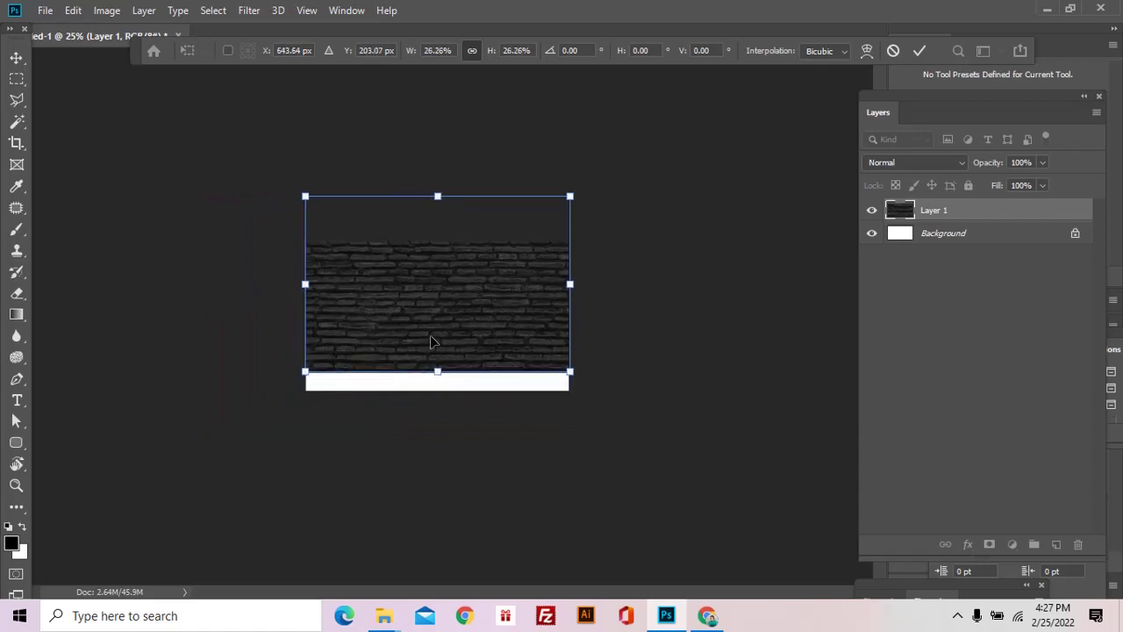
pyautogui.moveTo(431, 337); pyautogui.dragTo(431, 369)
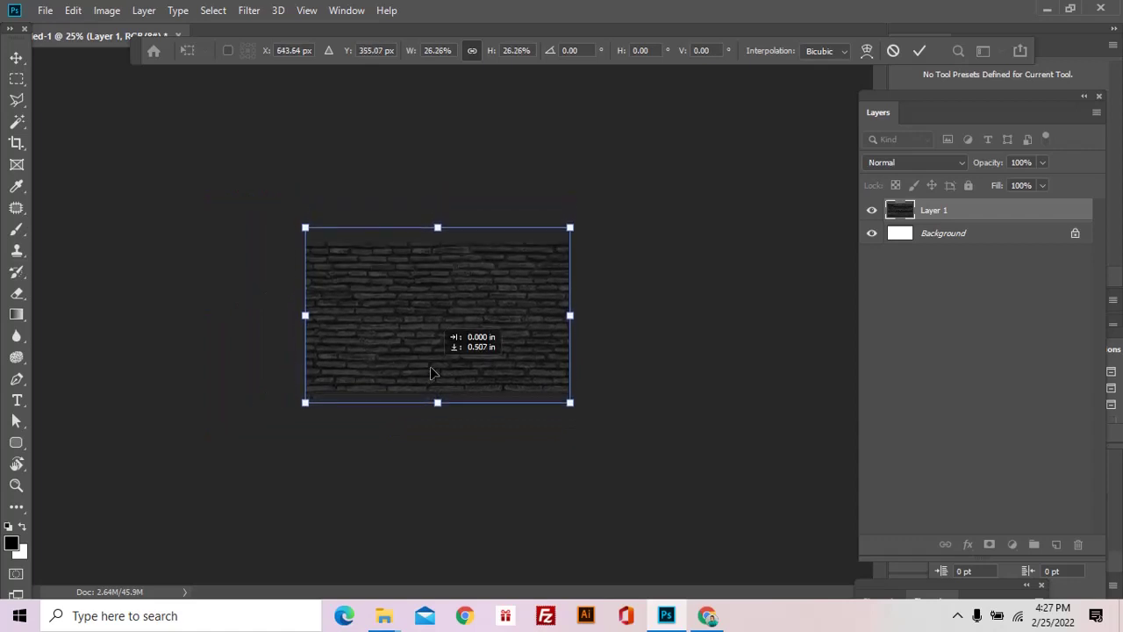
pyautogui.moveTo(430, 368); pyautogui.dragTo(429, 369)
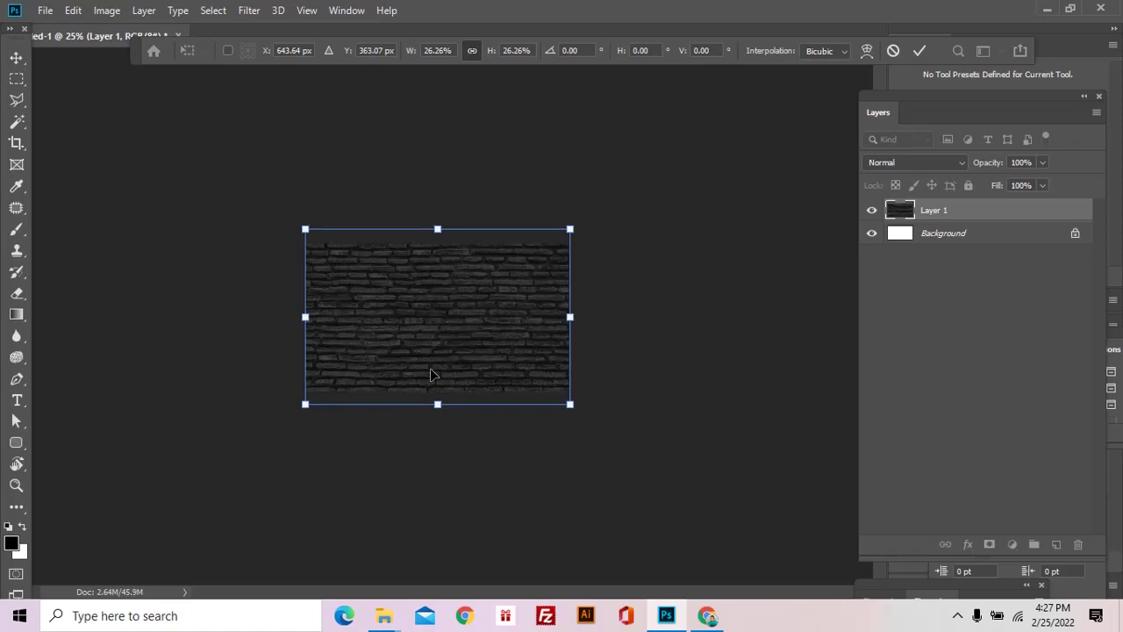
pyautogui.hotkey('ctrl', 'space')
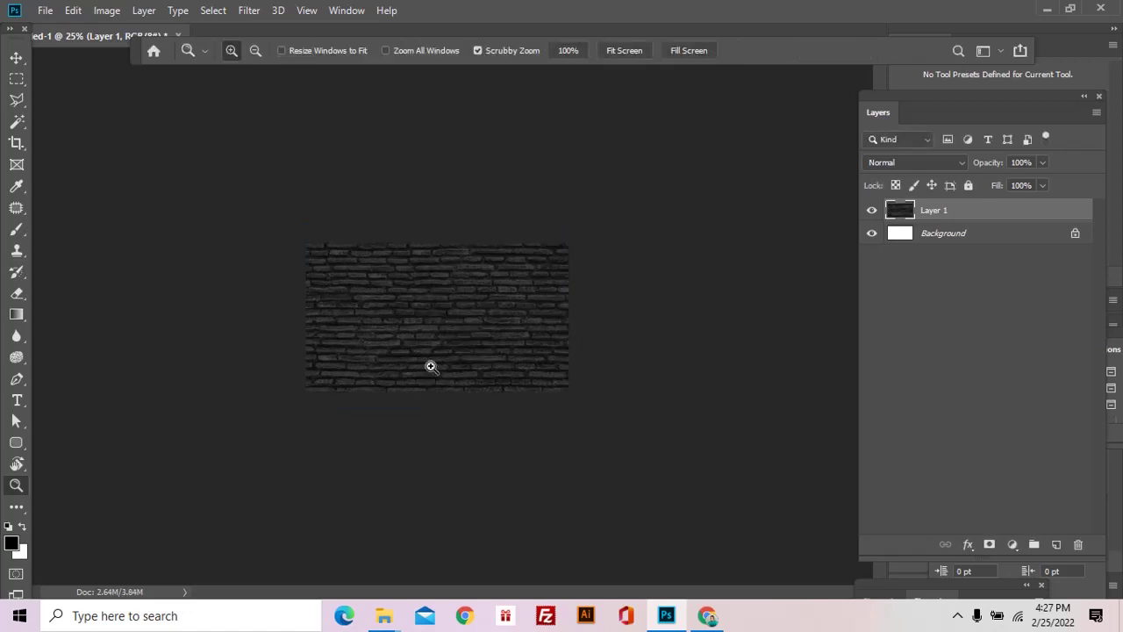
pyautogui.click(430, 369)
# - Draw a black rounded rectangle inset within the brick wall and rasterize its layer
pyautogui.click(454, 325)
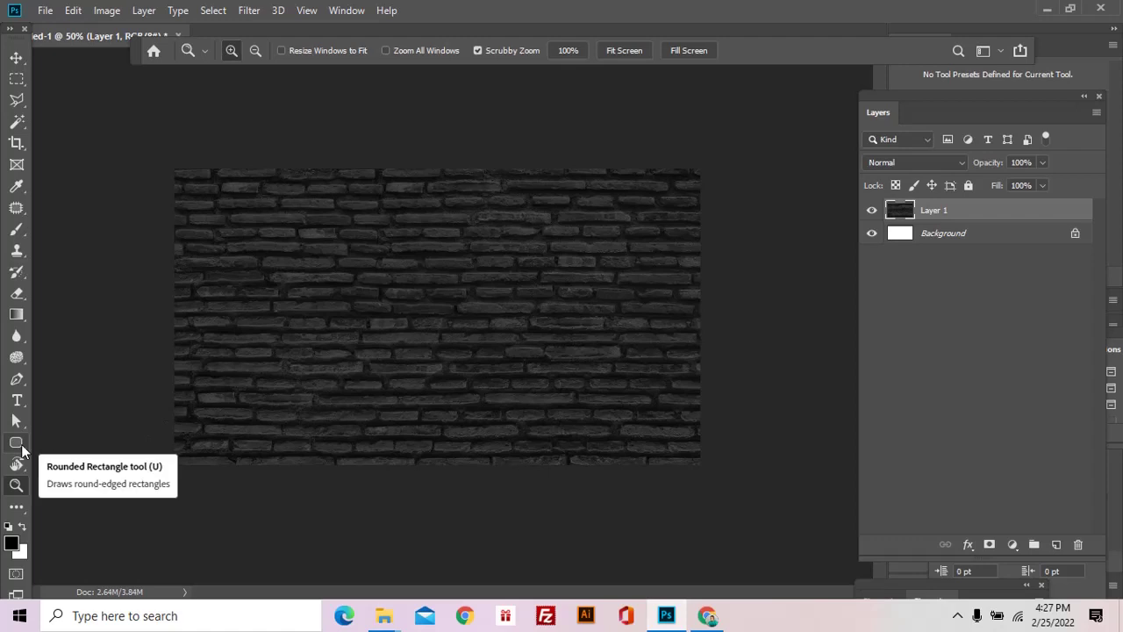
pyautogui.click(21, 447)
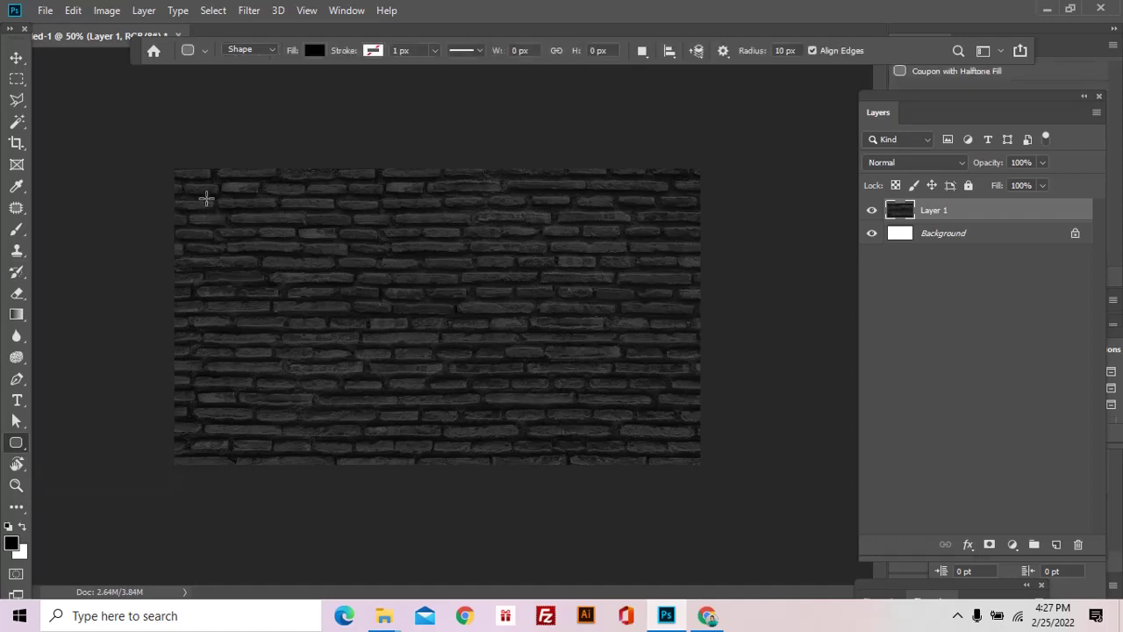
pyautogui.moveTo(206, 198); pyautogui.dragTo(676, 434)
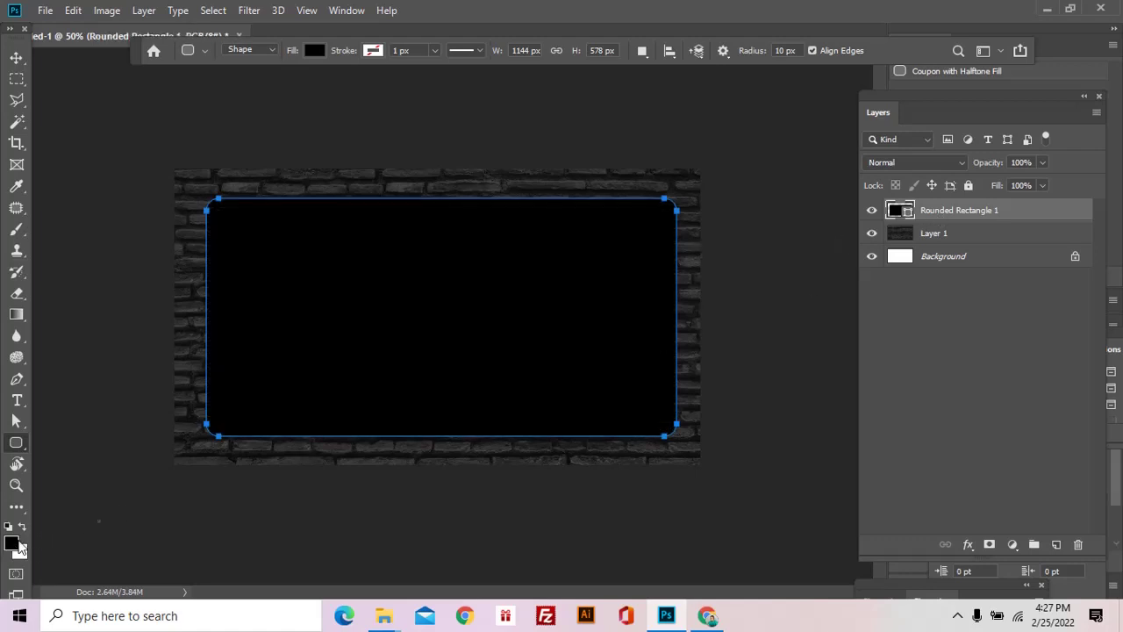
pyautogui.click(15, 59)
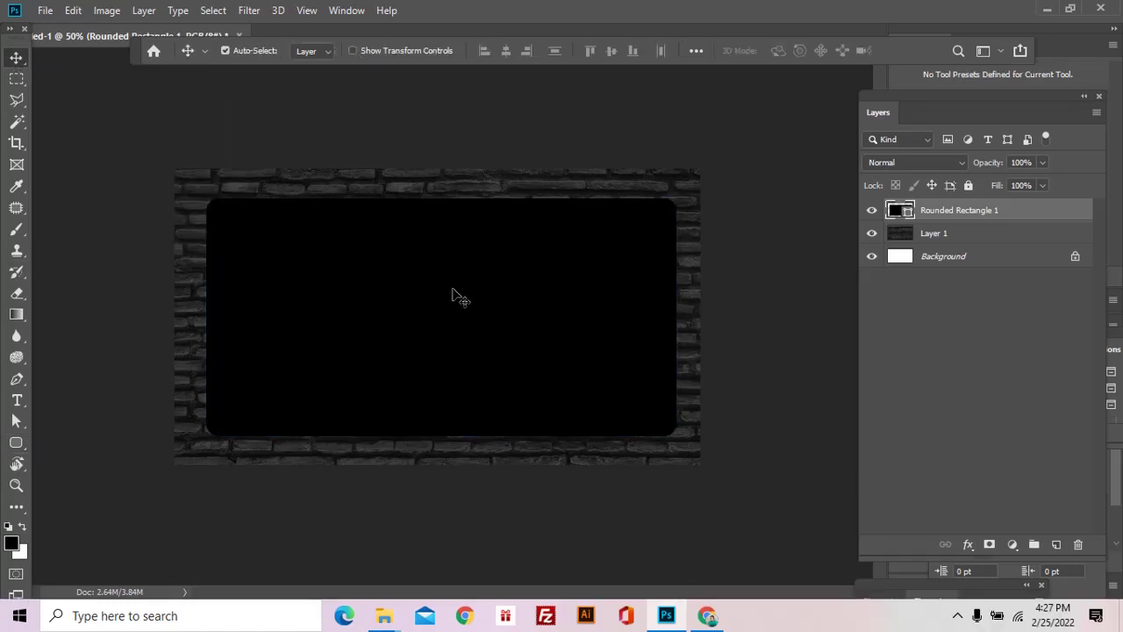
pyautogui.rightClick(956, 220)
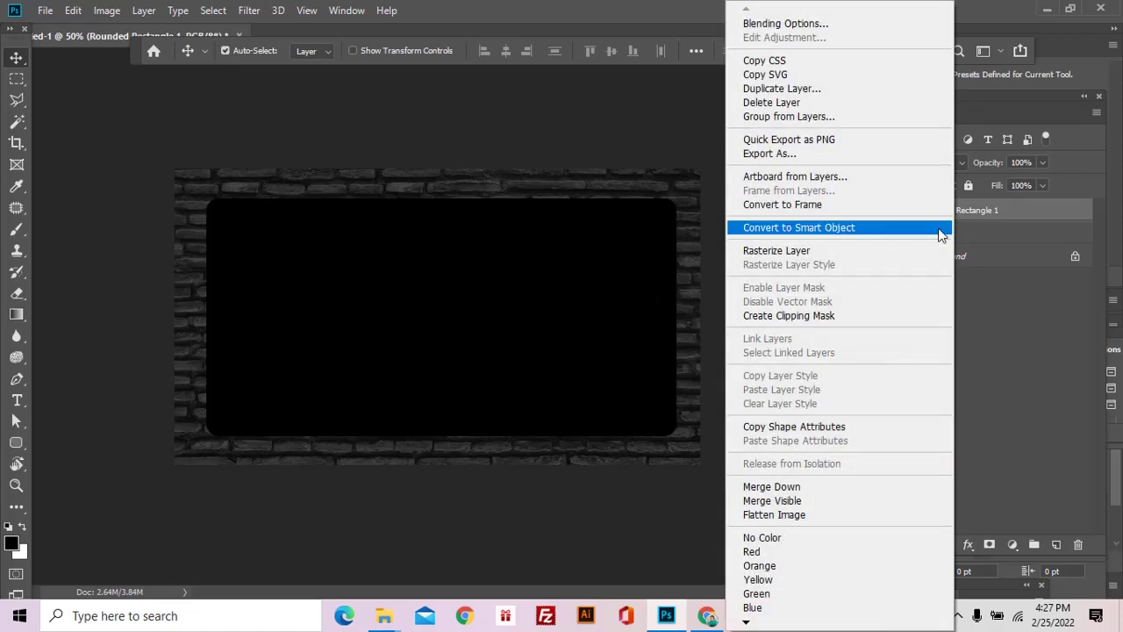
pyautogui.click(819, 253)
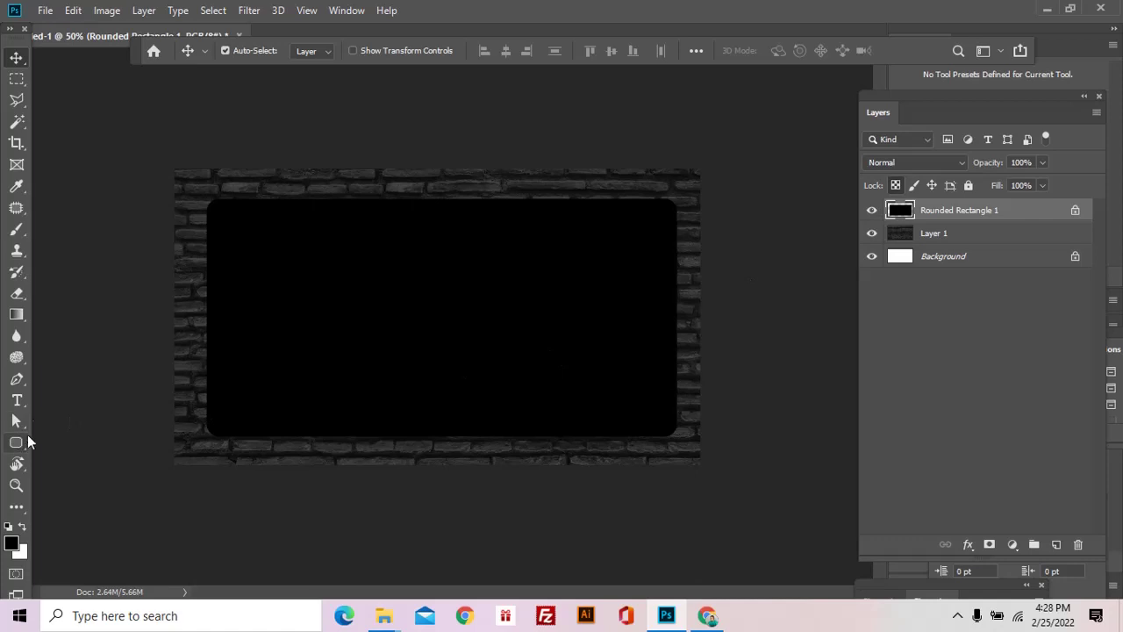
pyautogui.moveTo(23, 319); pyautogui.dragTo(66, 323)
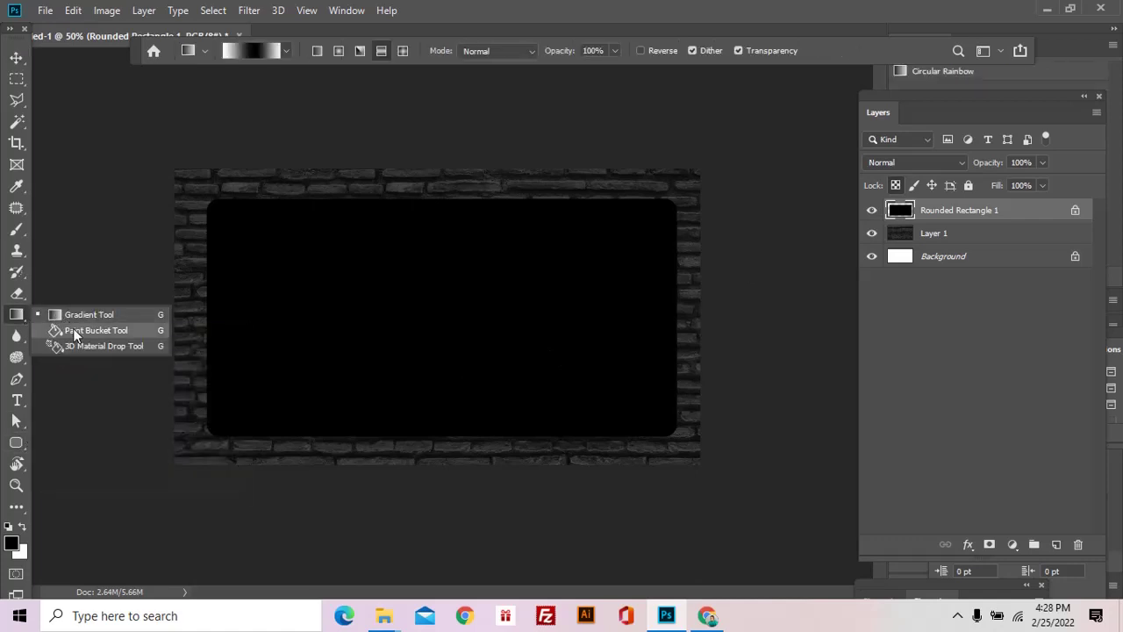
# - Fill the rounded rectangle with light pink #fdadf4 using the Paint Bucket
pyautogui.click(74, 331)
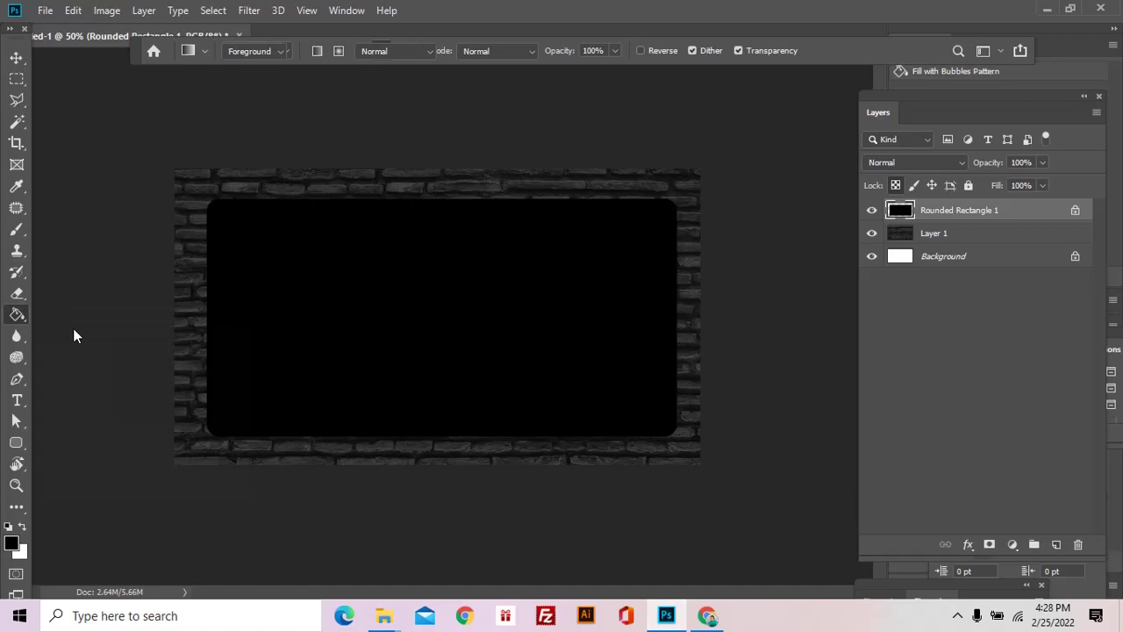
pyautogui.click(12, 546)
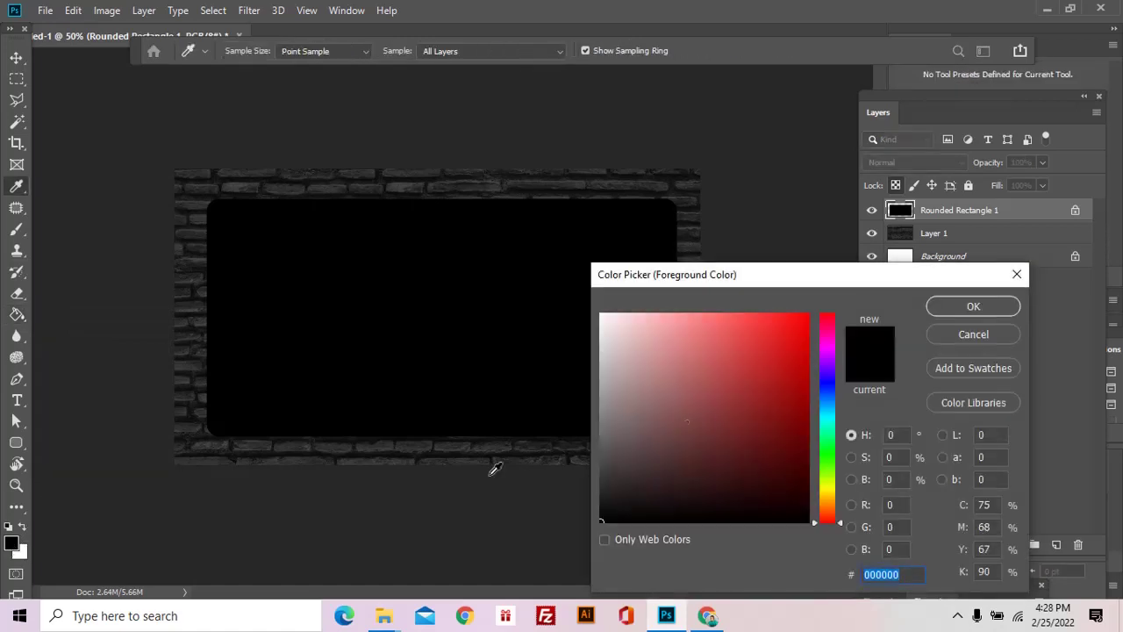
pyautogui.click(827, 344)
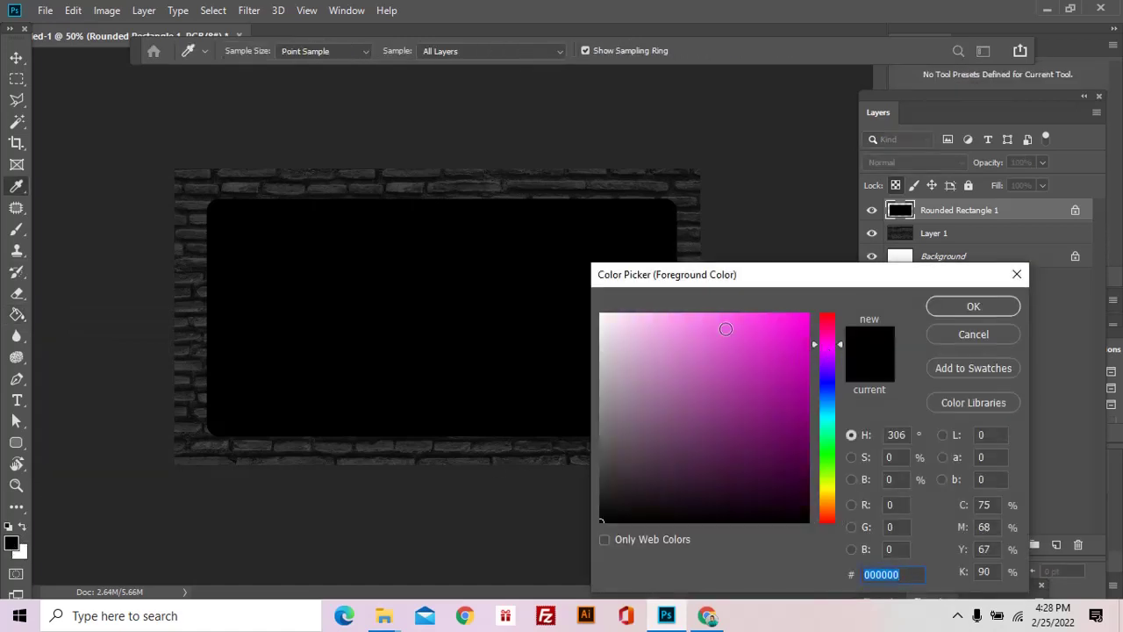
pyautogui.click(667, 314)
pyautogui.click(961, 307)
pyautogui.press('g')
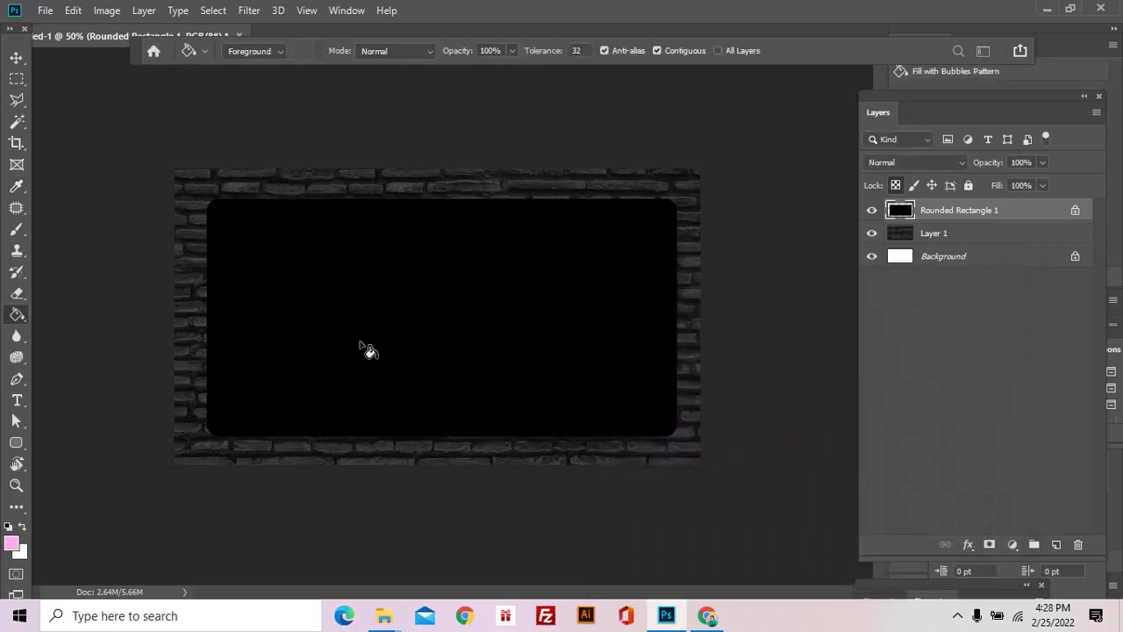
pyautogui.click(393, 263)
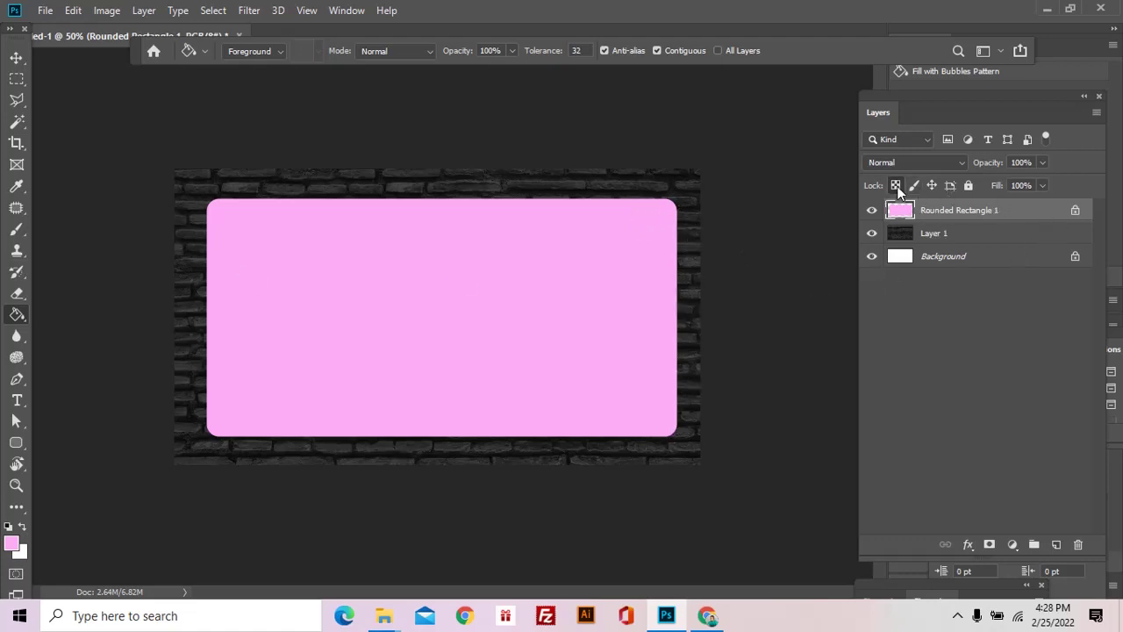
pyautogui.click(18, 61)
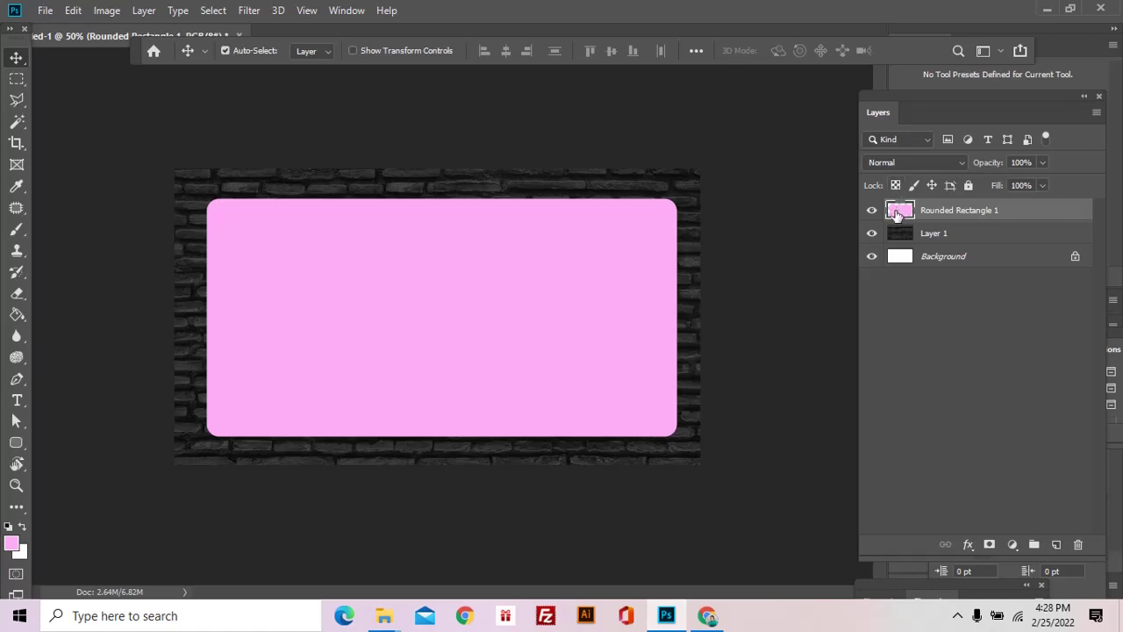
# - Select the rectangle's shape, contract it by 20 px, delete the inside, and deselect
pyautogui.press('ctrl')
pyautogui.keyDown('ctrl'); pyautogui.click(898, 214); pyautogui.keyUp('ctrl')
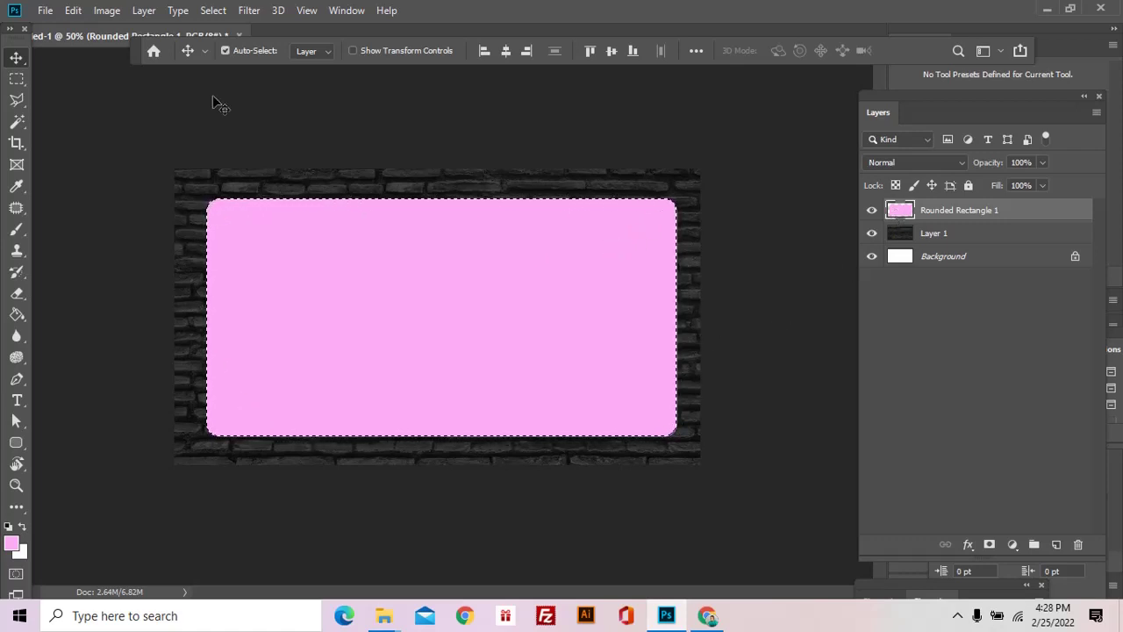
pyautogui.click(211, 10)
pyautogui.moveTo(227, 244)
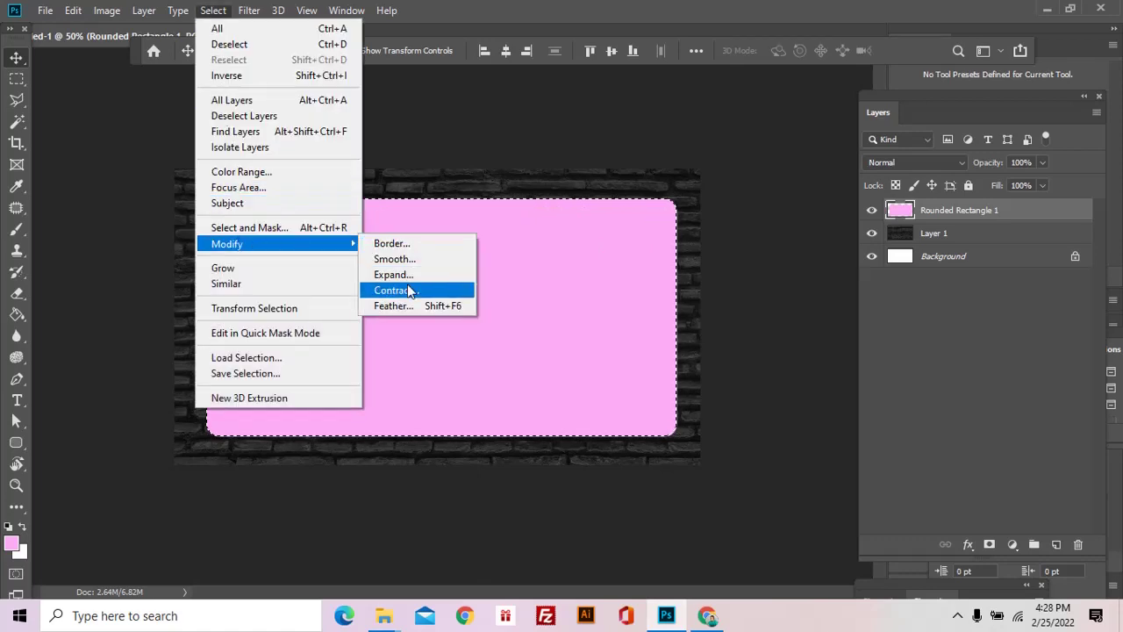
pyautogui.click(410, 291)
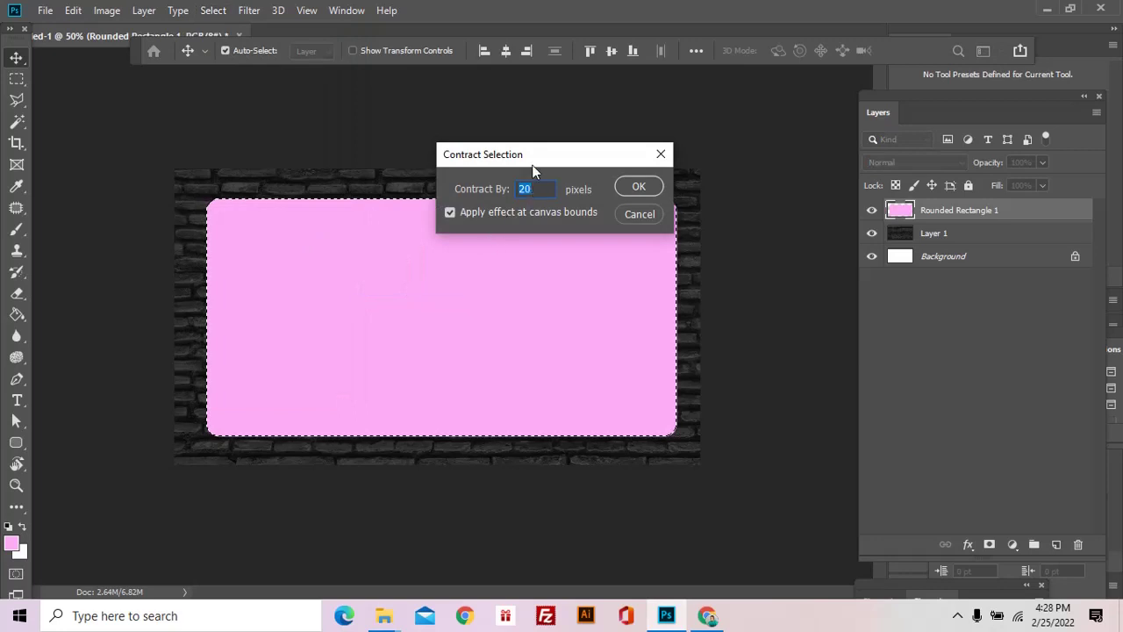
pyautogui.moveTo(532, 164); pyautogui.dragTo(692, 190)
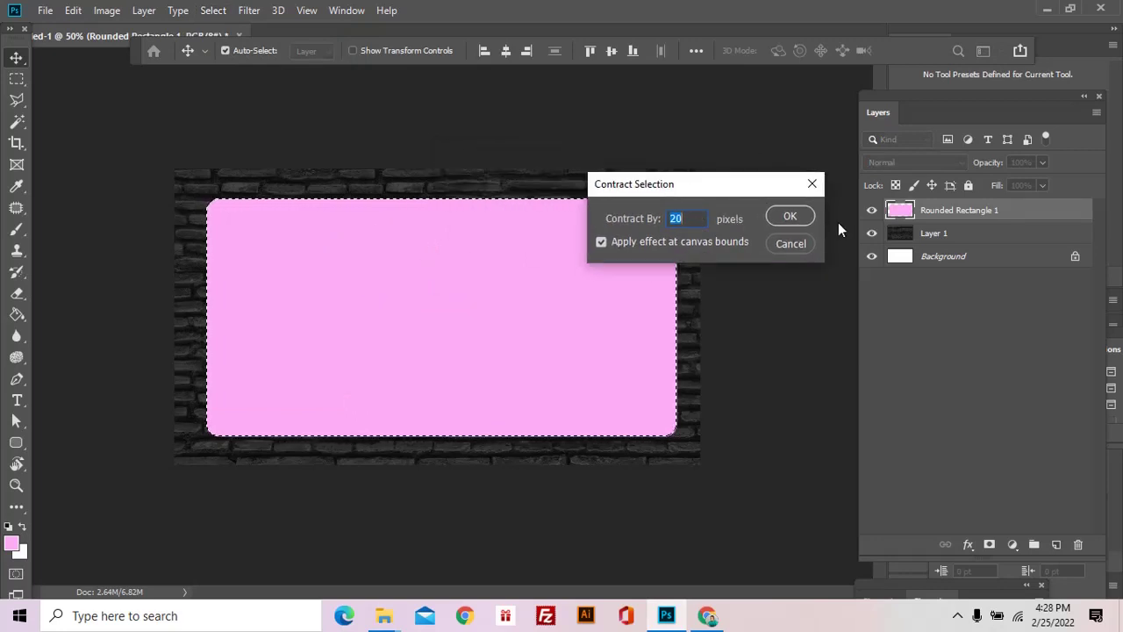
pyautogui.click(798, 217)
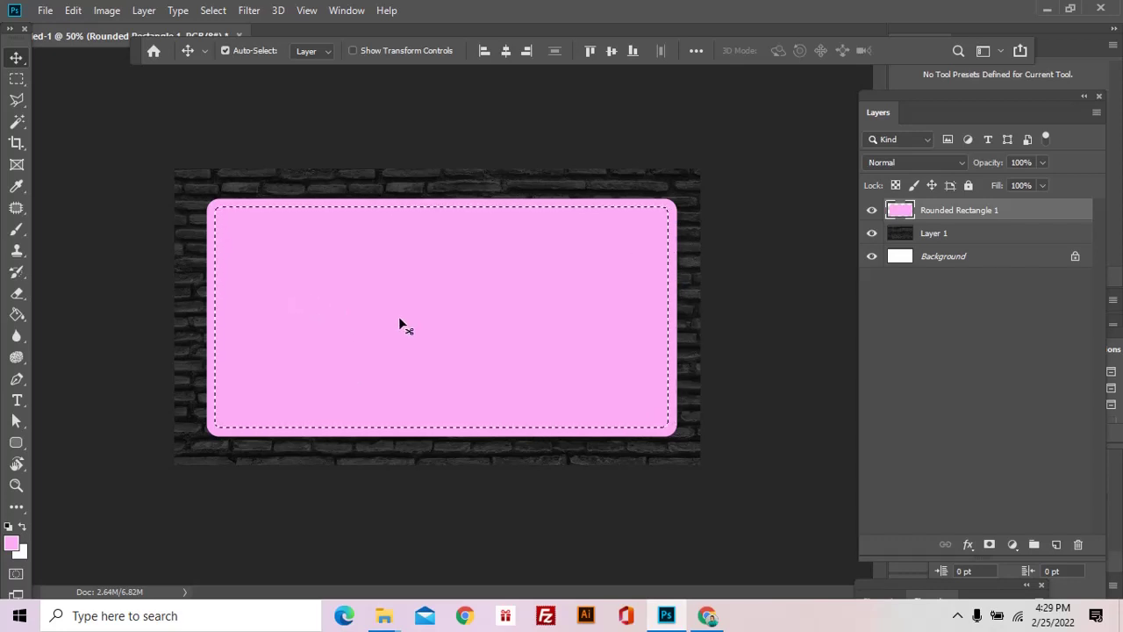
pyautogui.press('Delete')
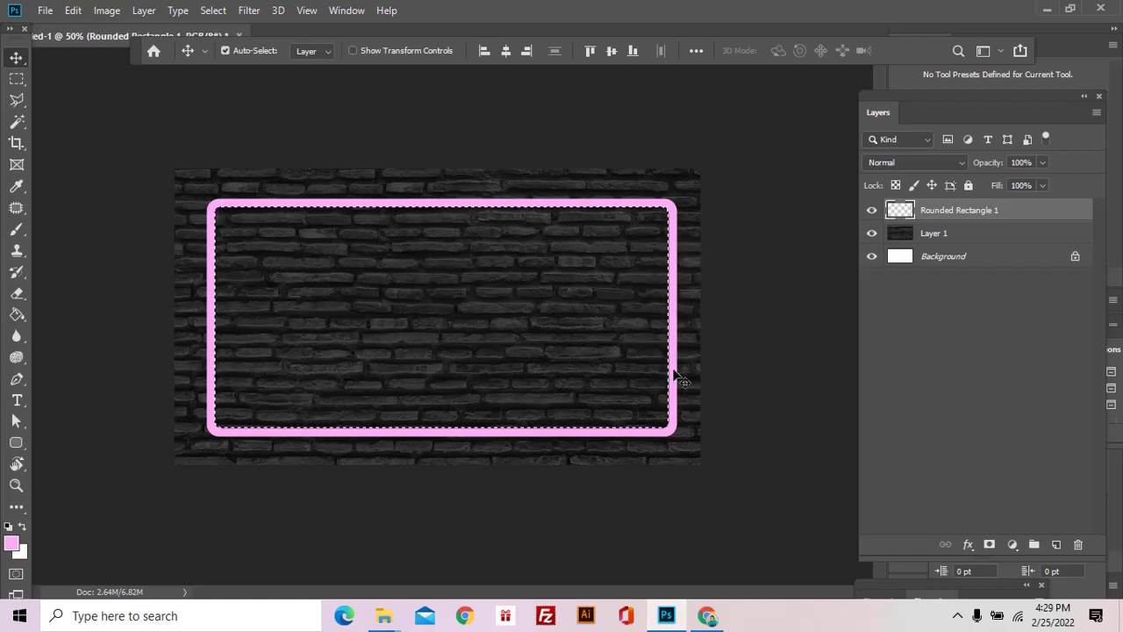
pyautogui.press('ctrl')
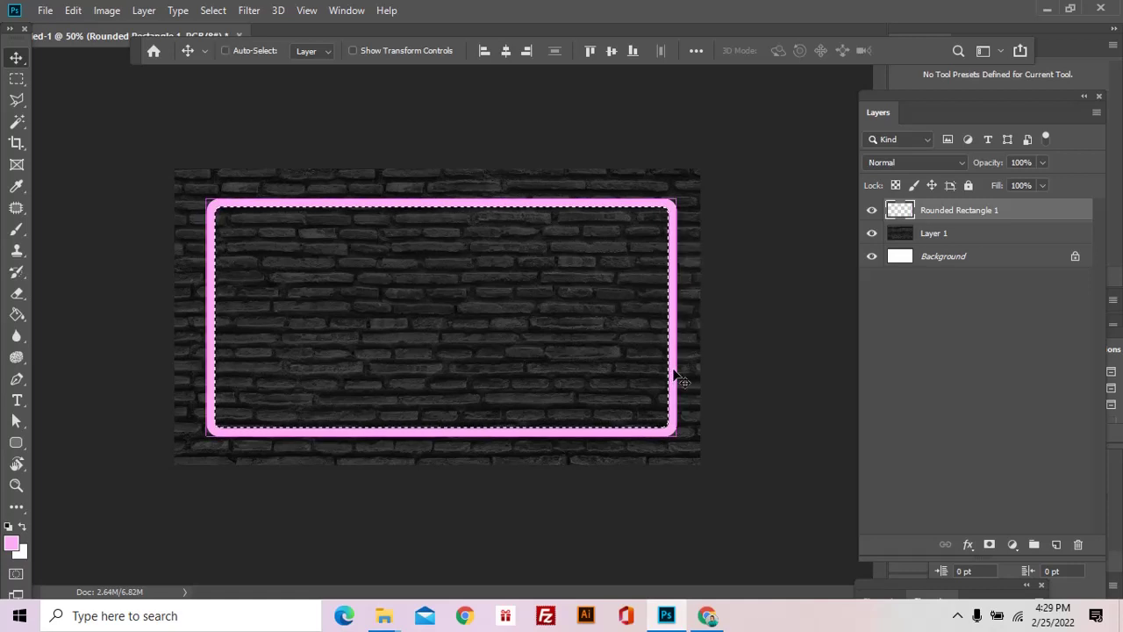
pyautogui.hotkey('ctrl', 'd')
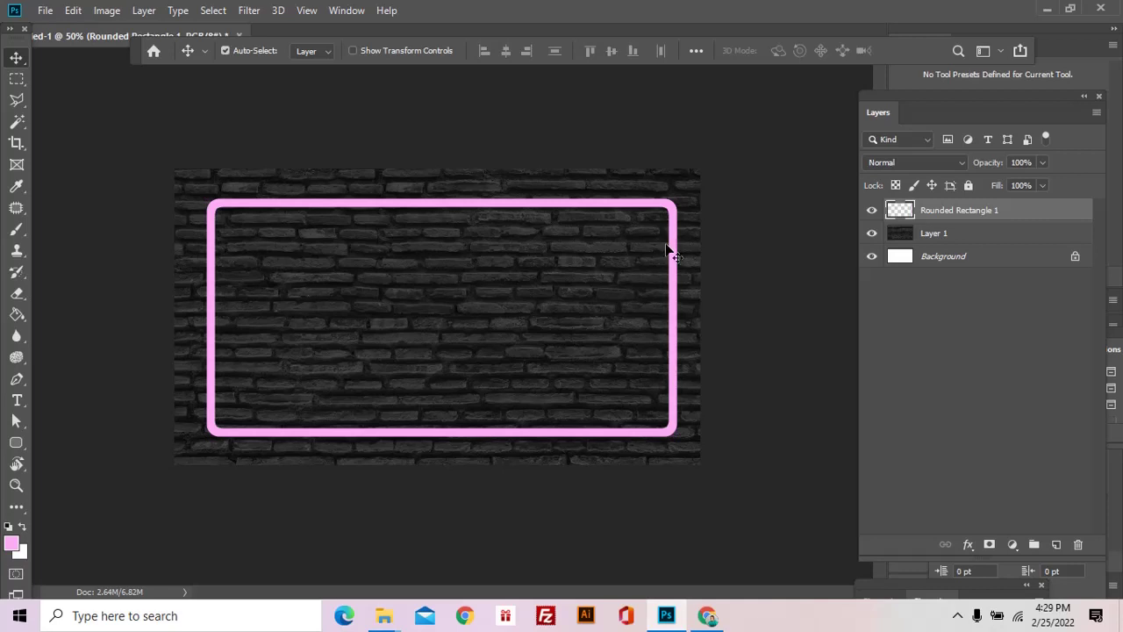
pyautogui.click(756, 242)
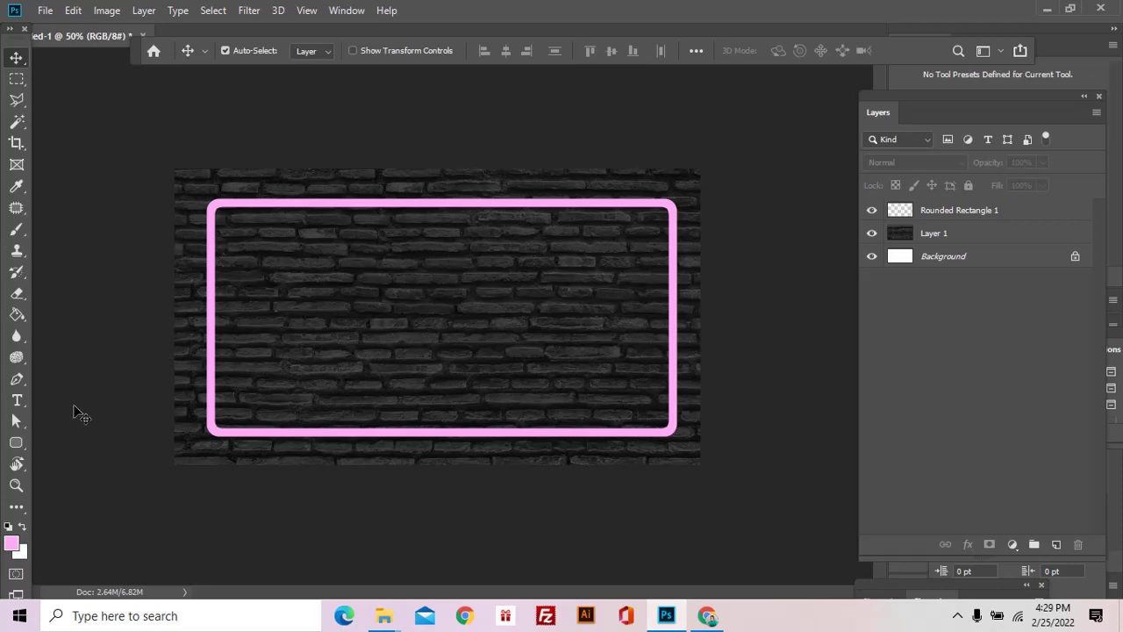
# - Add a 'NEON TEXT' type layer in Montserrat Medium inside the upper frame
pyautogui.click(17, 402)
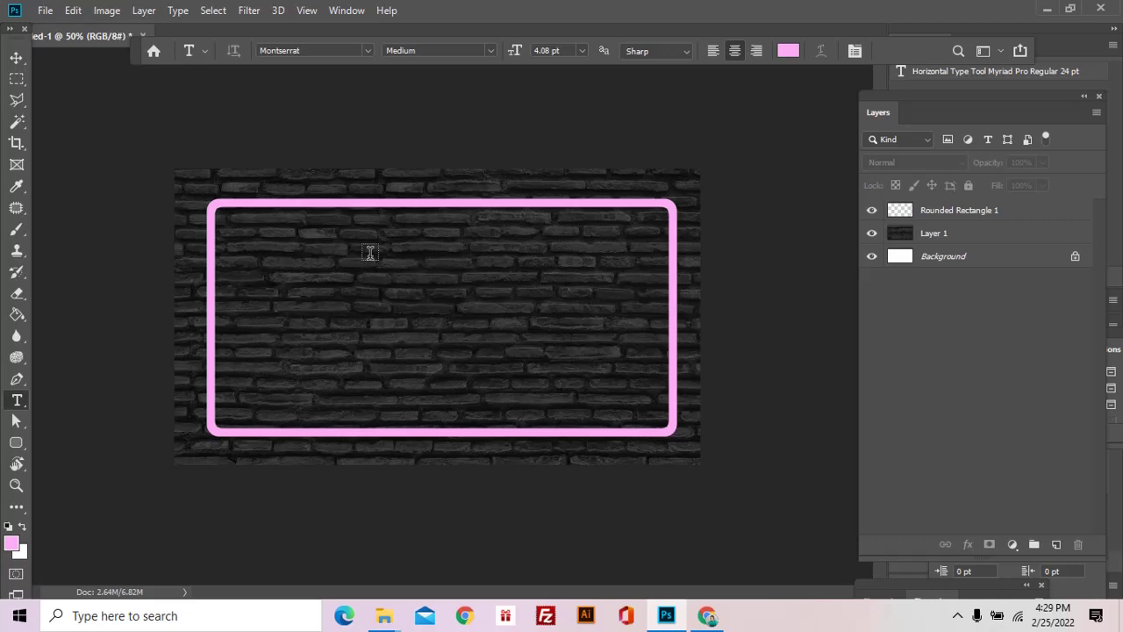
pyautogui.click(419, 265)
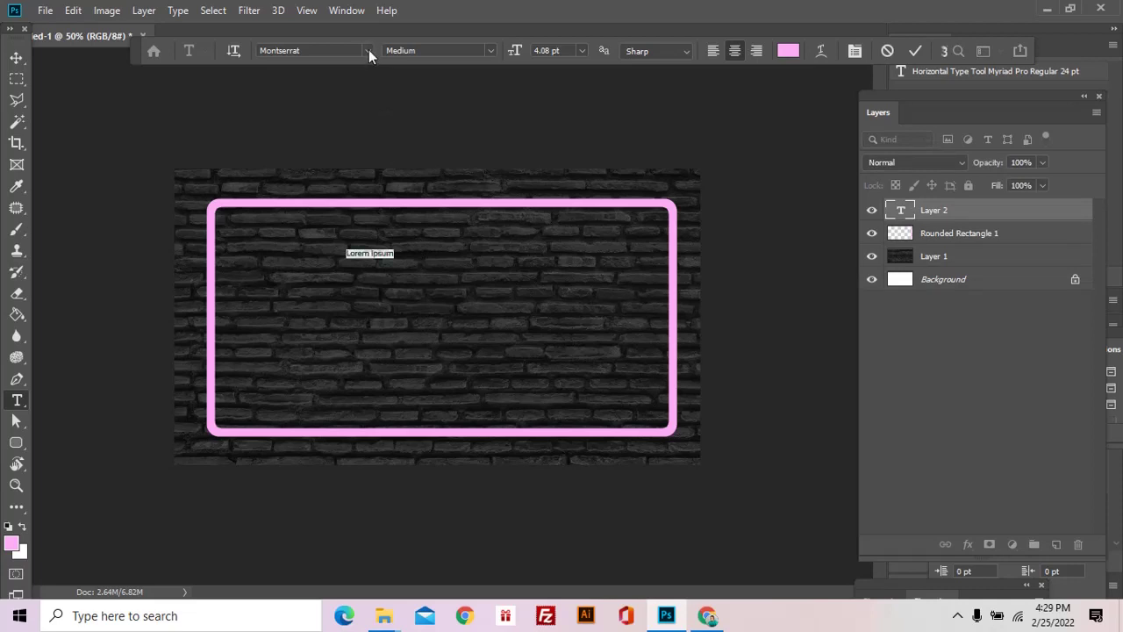
pyautogui.click(490, 51)
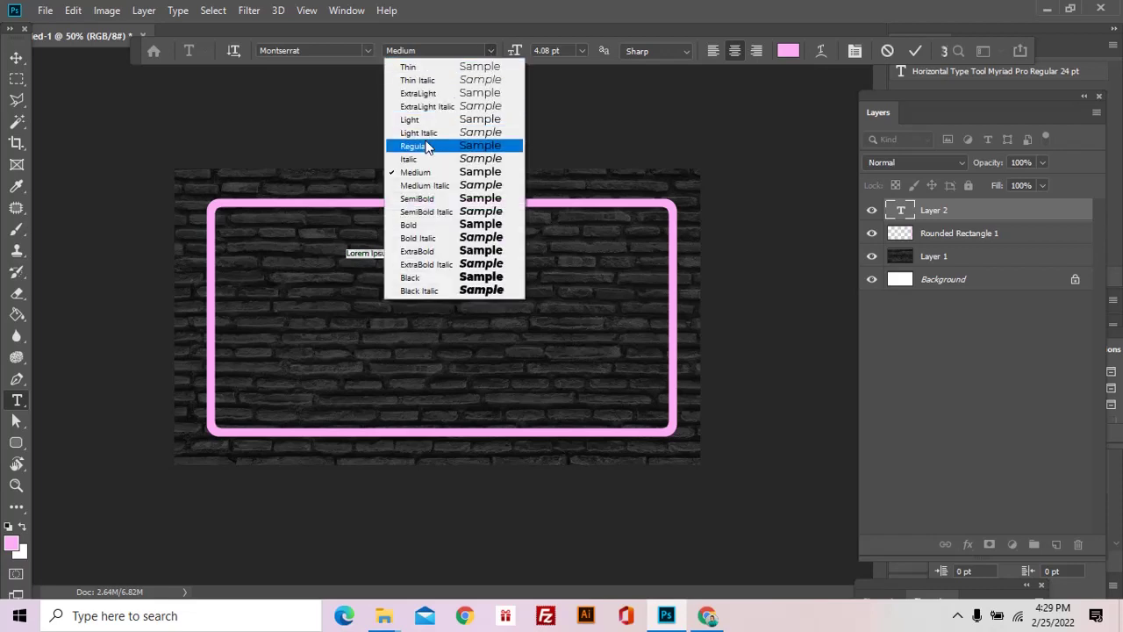
pyautogui.click(417, 172)
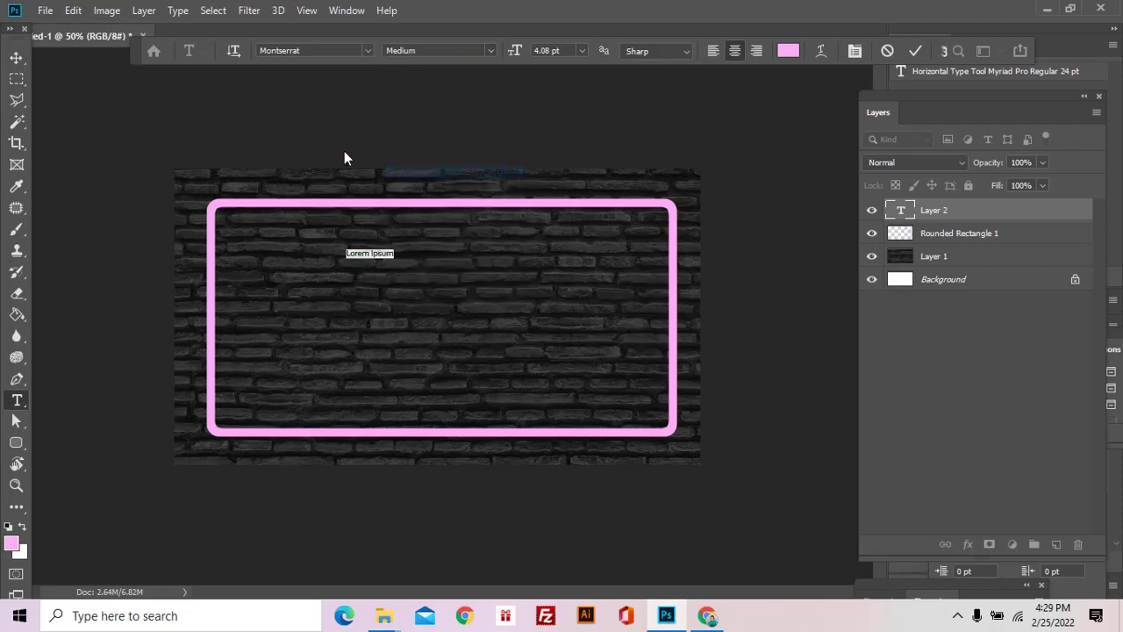
pyautogui.click(392, 260)
pyautogui.write('NEON TEXT')
pyautogui.click(16, 61)
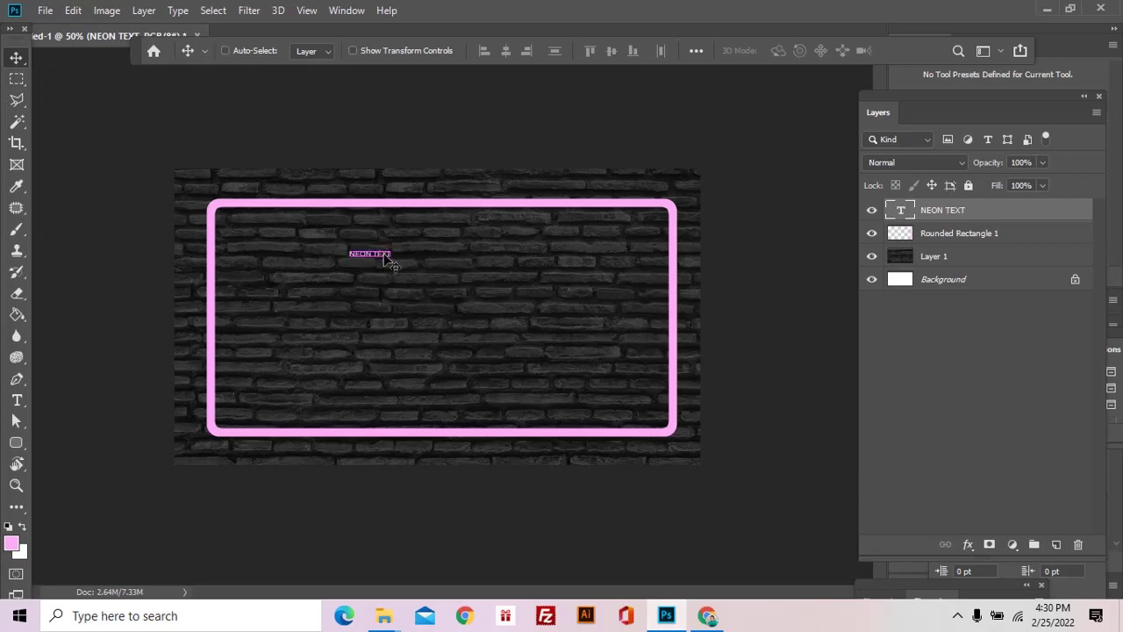
# - Enlarge NEON TEXT to span the frame's upper width and commit
pyautogui.hotkey('ctrl', 't')
pyautogui.moveTo(391, 260)
pyautogui.mouseDown()
pyautogui.moveTo(624, 357)
pyautogui.moveTo(672, 309)
pyautogui.mouseUp()
pyautogui.moveTo(496, 279); pyautogui.dragTo(427, 267)
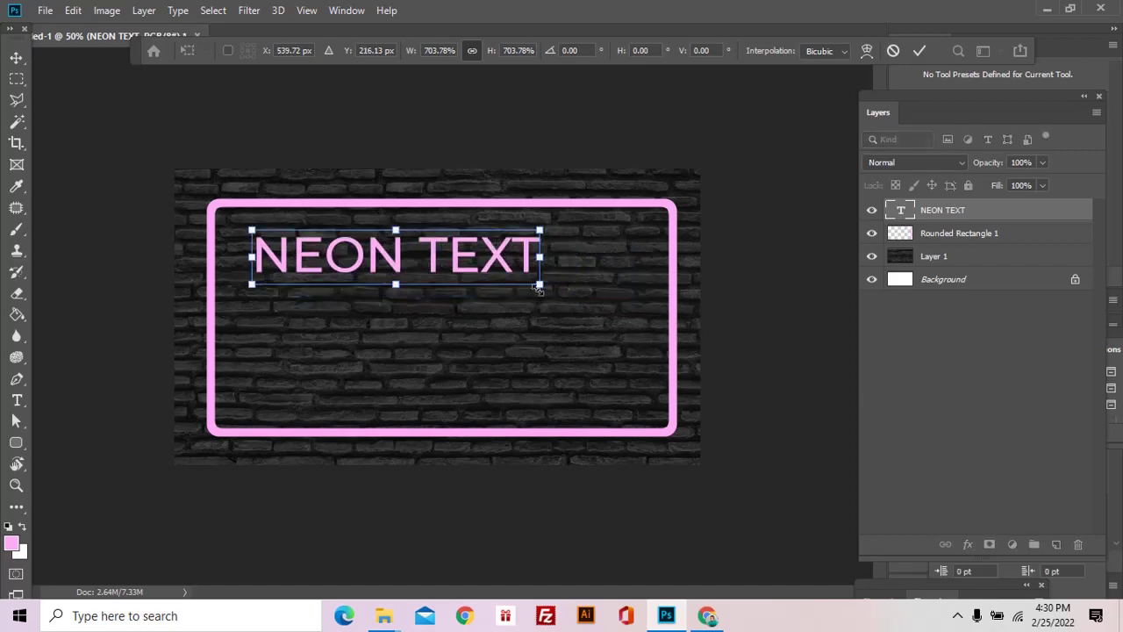
pyautogui.moveTo(540, 284); pyautogui.dragTo(640, 317)
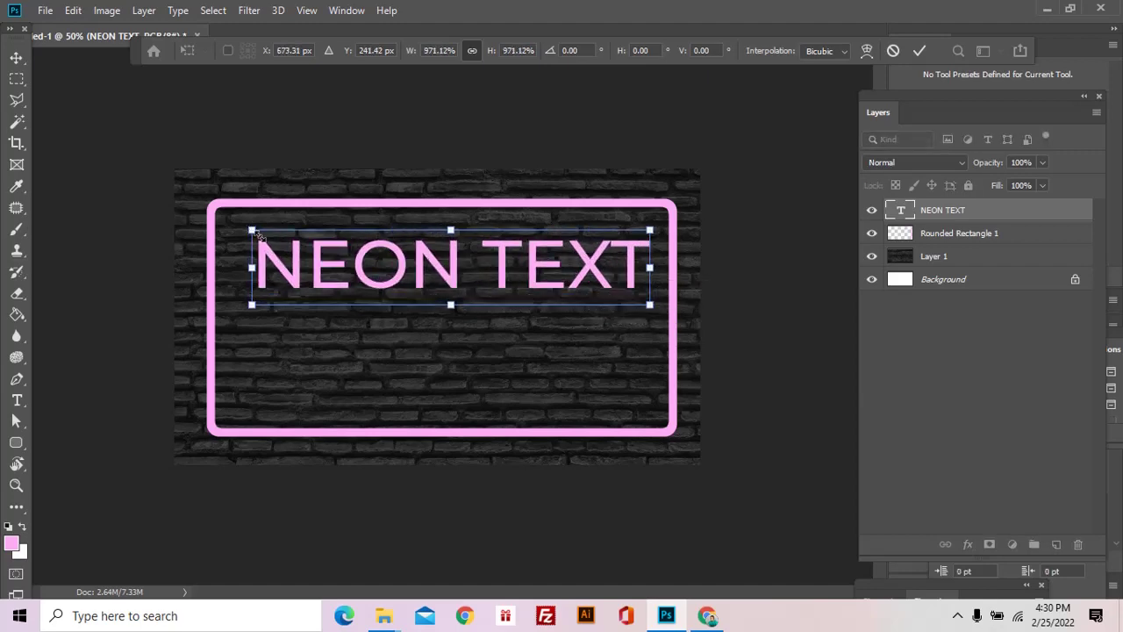
pyautogui.moveTo(252, 230); pyautogui.dragTo(239, 226)
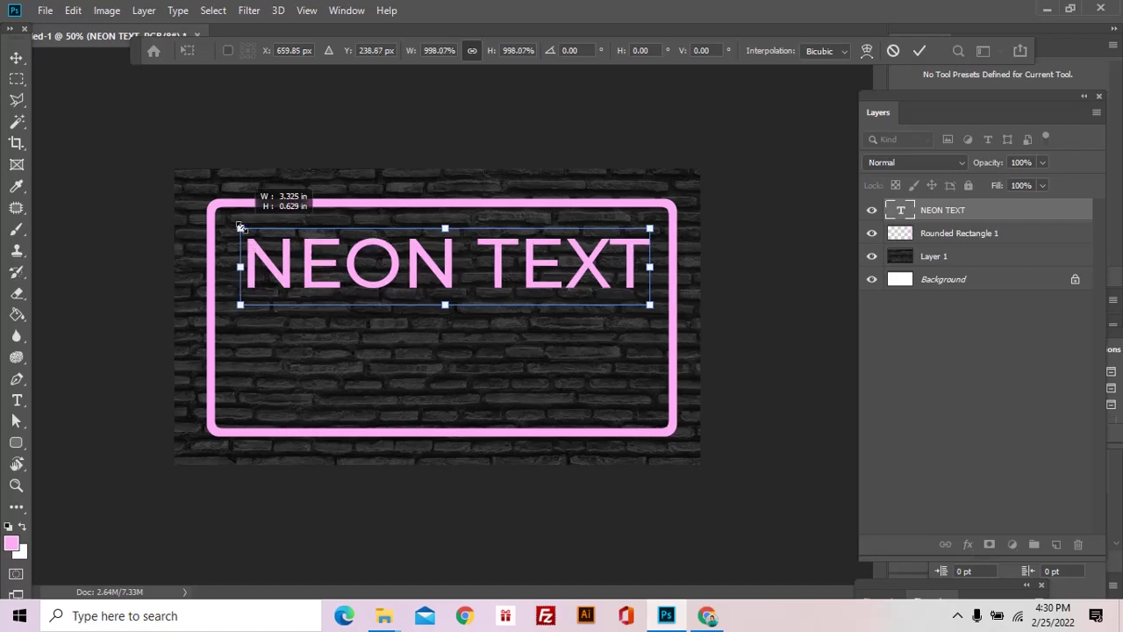
pyautogui.moveTo(439, 277); pyautogui.dragTo(437, 277)
pyautogui.press('Return')
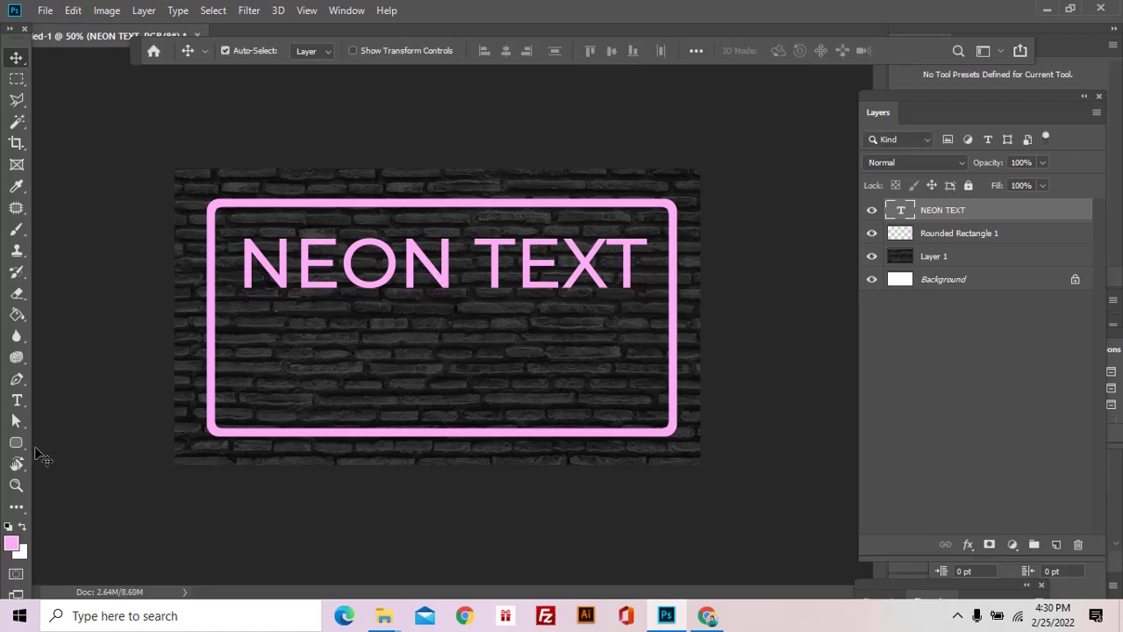
# - Add a 'TAGLINE HERE' type layer in the lower part of the frame
pyautogui.click(17, 402)
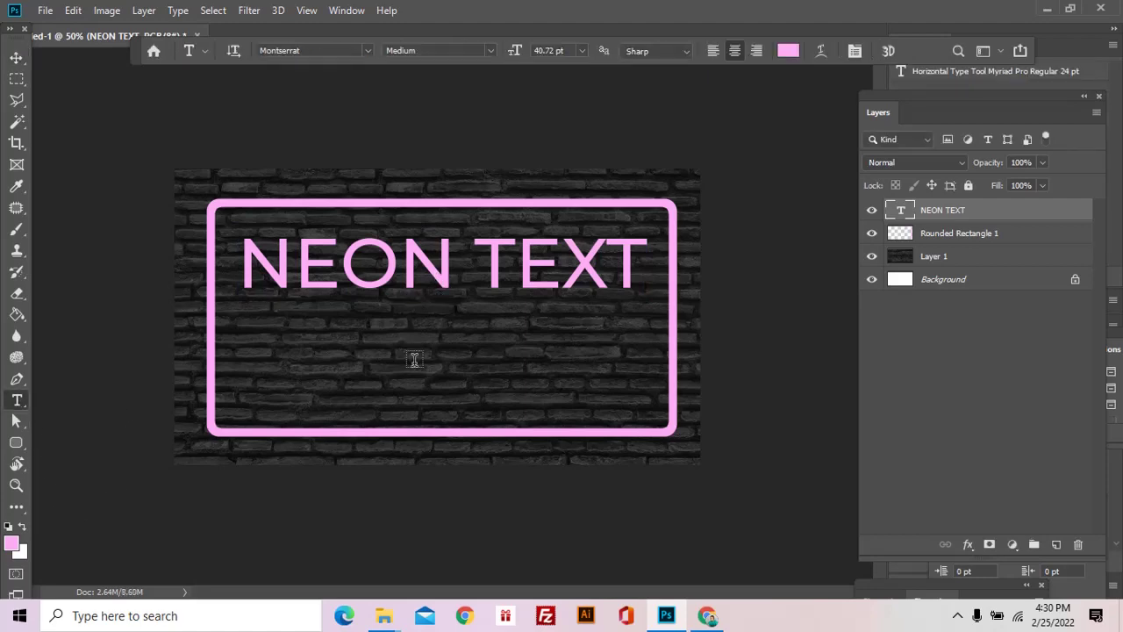
pyautogui.click(475, 371)
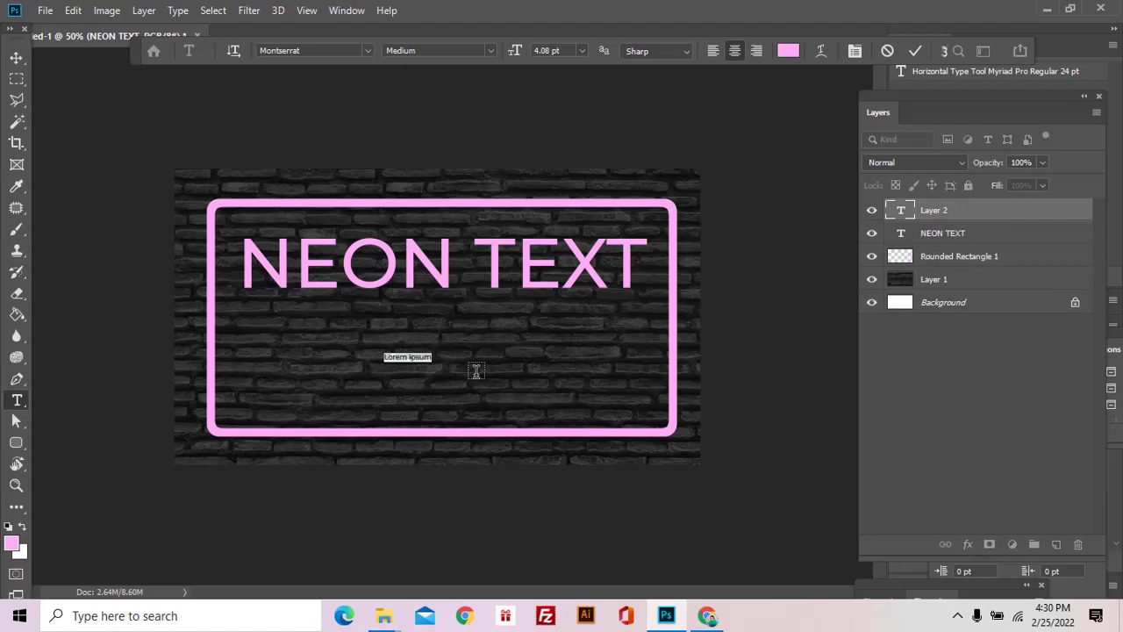
pyautogui.write('TAG')
pyautogui.write('LINE')
pyautogui.write(' HERE')
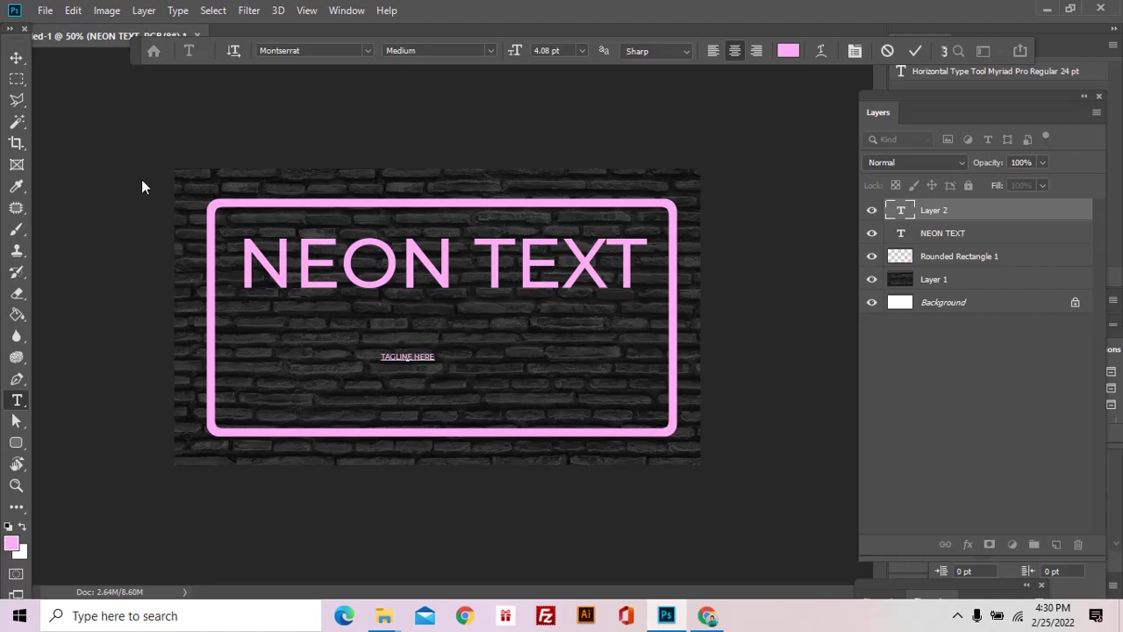
pyautogui.click(16, 59)
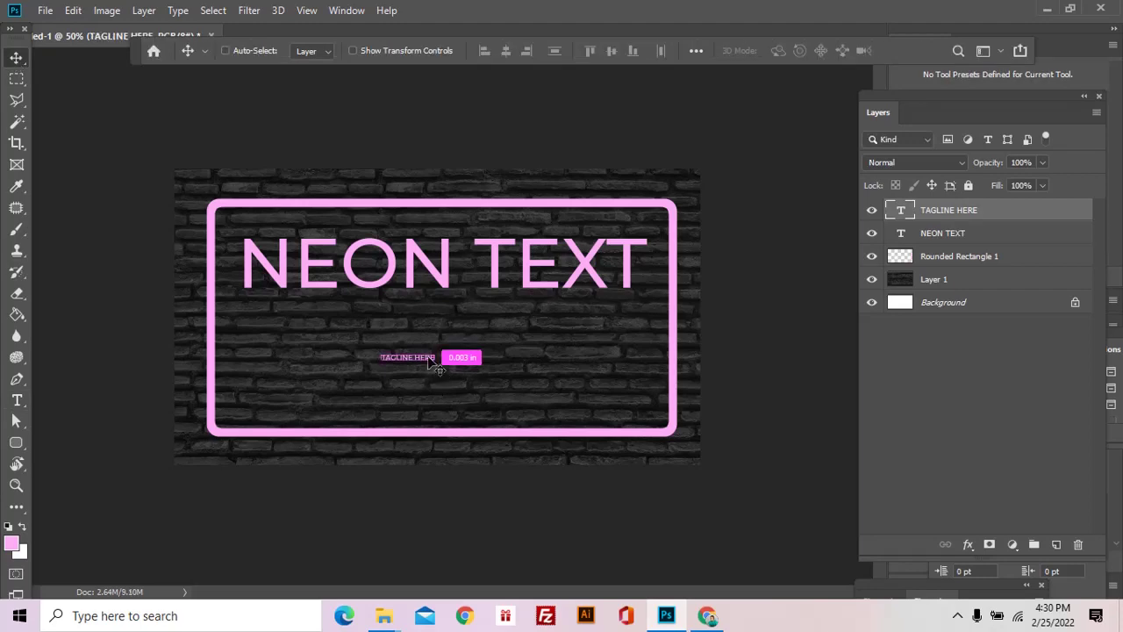
# - Enlarge TAGLINE HERE across the frame and move it lower, then commit
pyautogui.hotkey('ctrl', 't')
pyautogui.moveTo(436, 362); pyautogui.dragTo(619, 387)
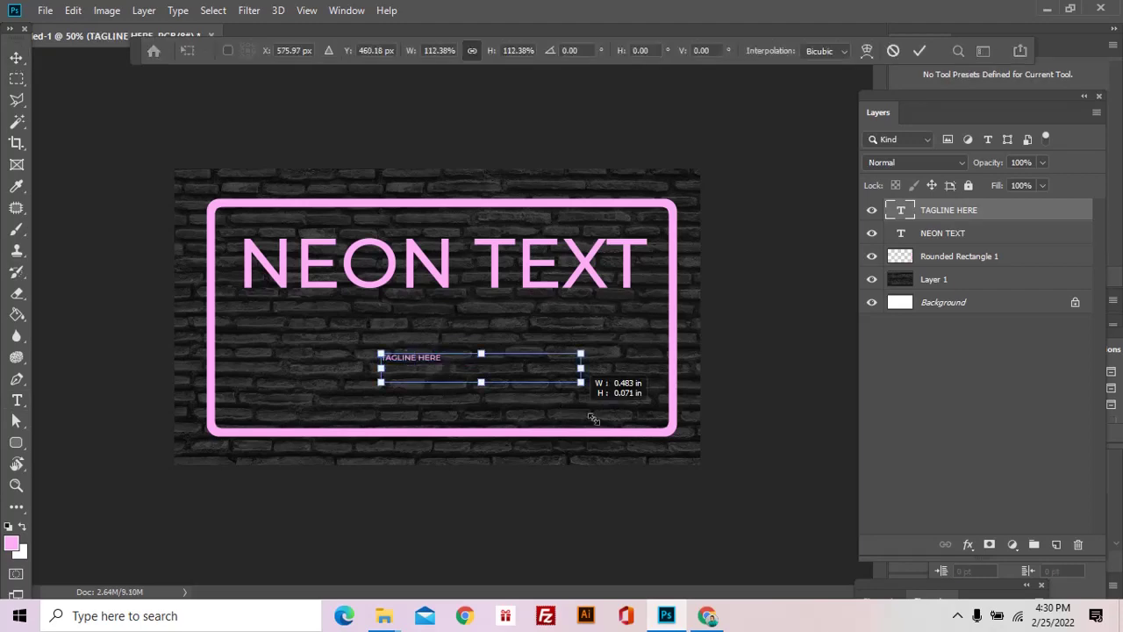
pyautogui.moveTo(381, 354); pyautogui.dragTo(256, 329)
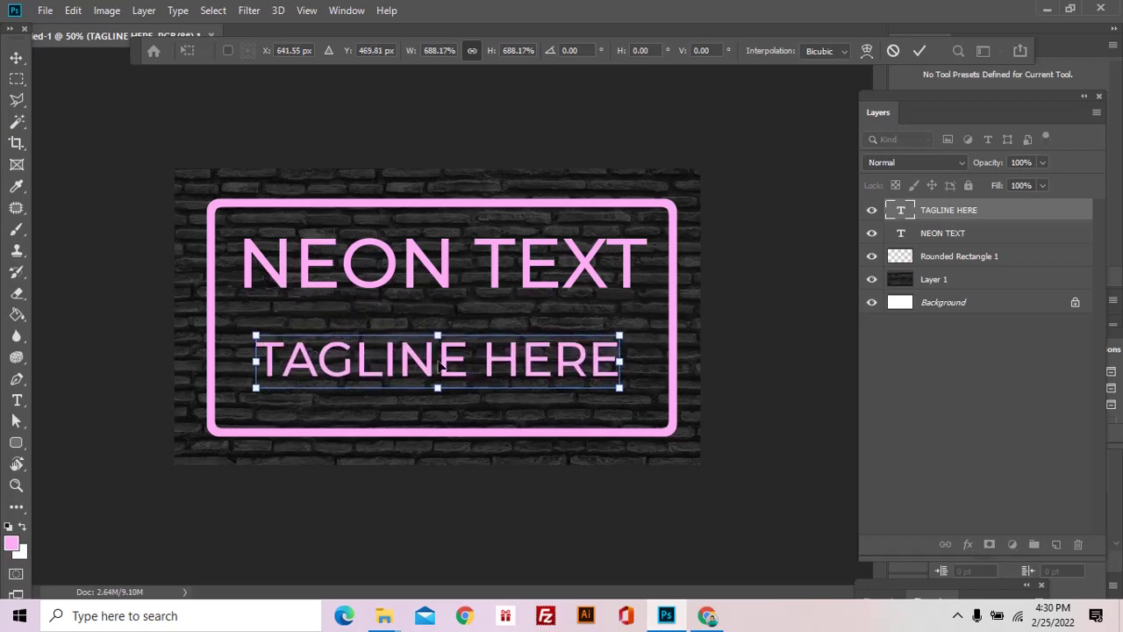
pyautogui.moveTo(442, 366); pyautogui.dragTo(439, 372)
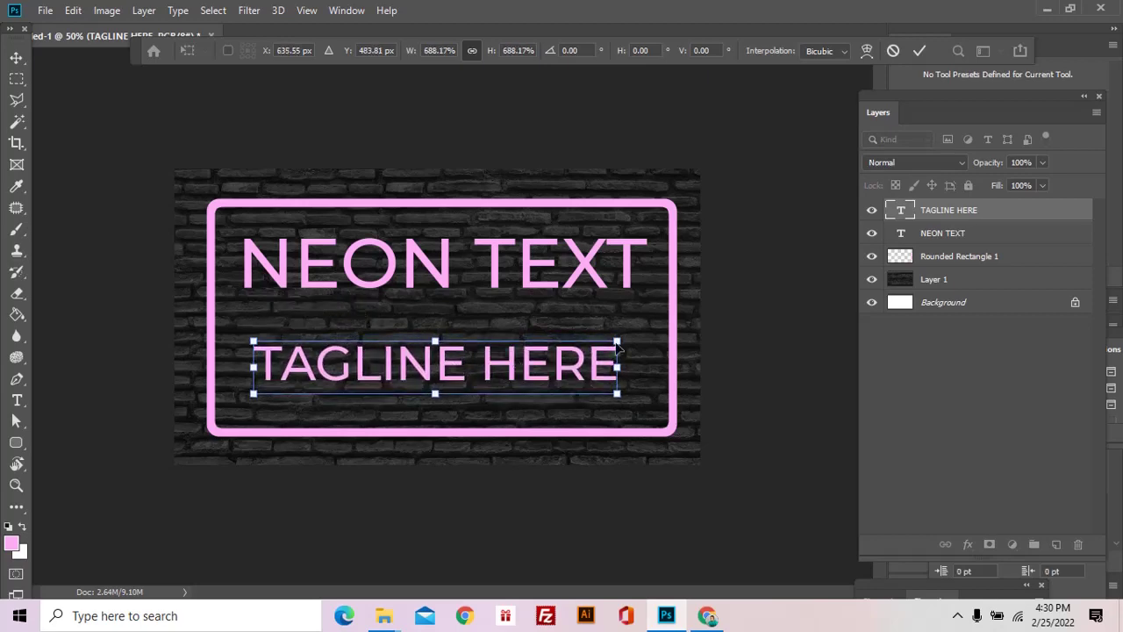
pyautogui.moveTo(618, 342)
pyautogui.mouseDown()
pyautogui.moveTo(626, 336)
pyautogui.moveTo(606, 377)
pyautogui.moveTo(614, 382)
pyautogui.mouseUp()
pyautogui.press('Return')
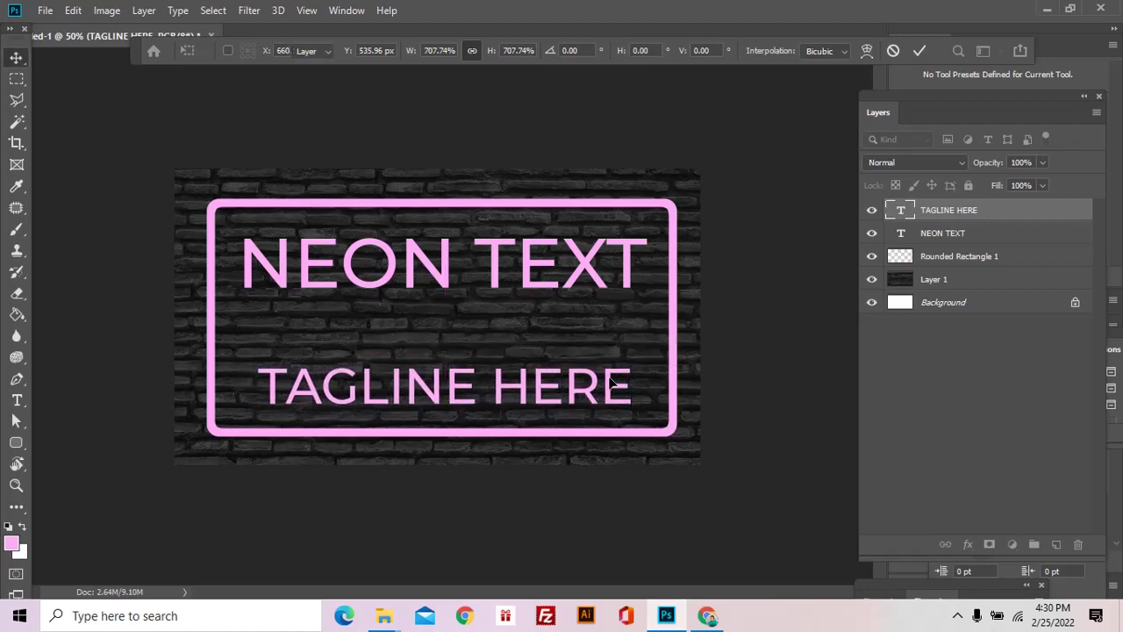
# - Change the tagline font to Lobster and shift the text left
pyautogui.press('t')
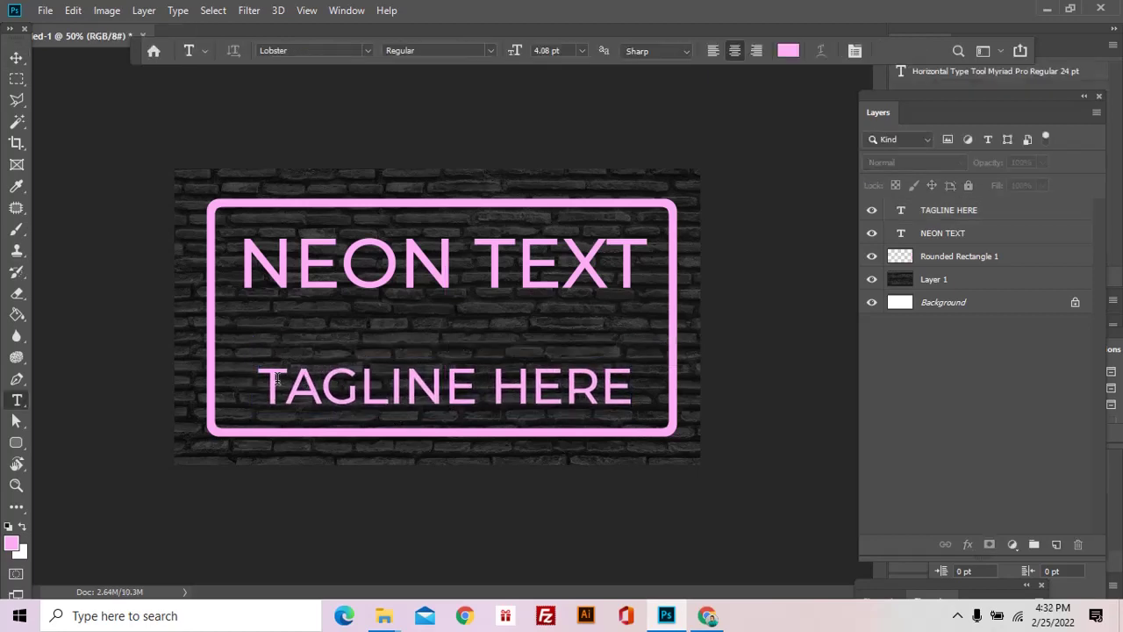
pyautogui.moveTo(277, 377); pyautogui.dragTo(635, 377)
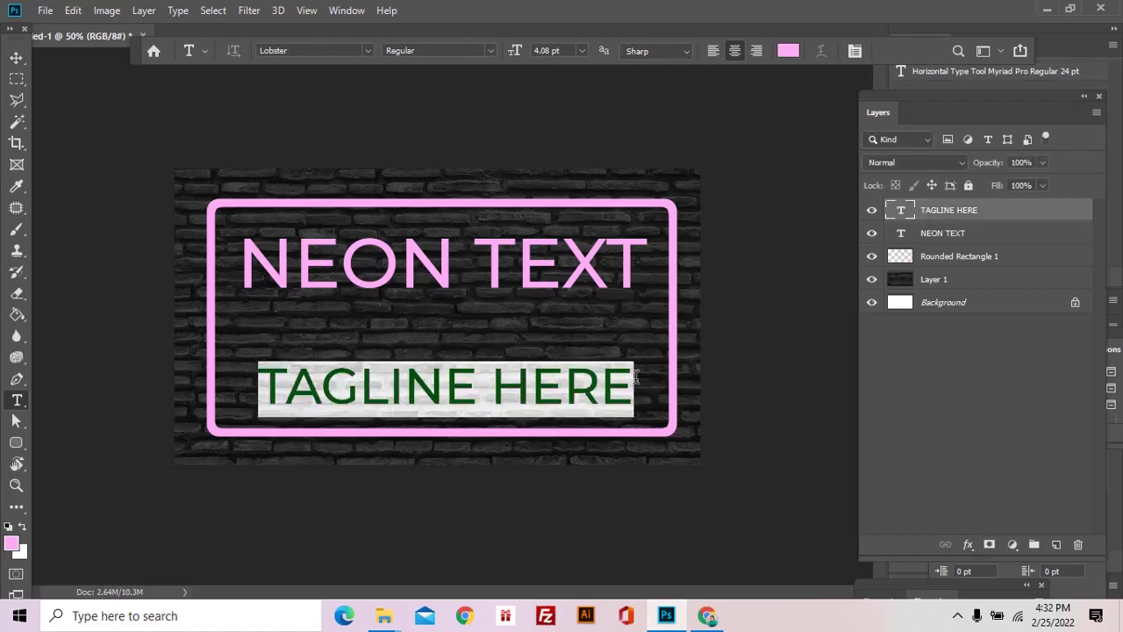
pyautogui.click(316, 51)
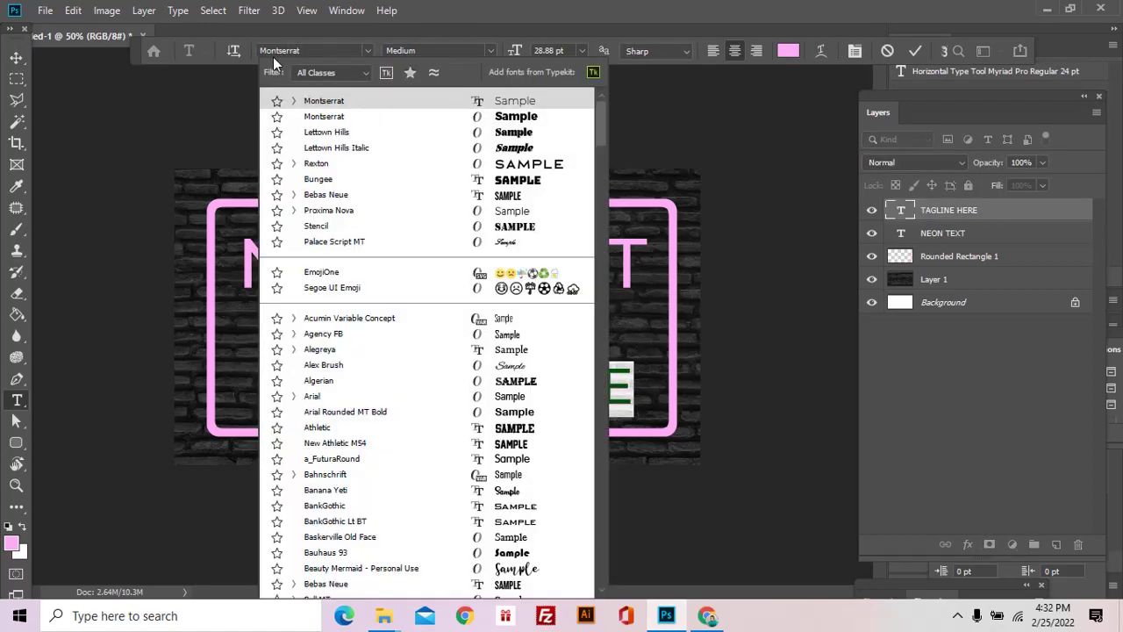
pyautogui.write('L')
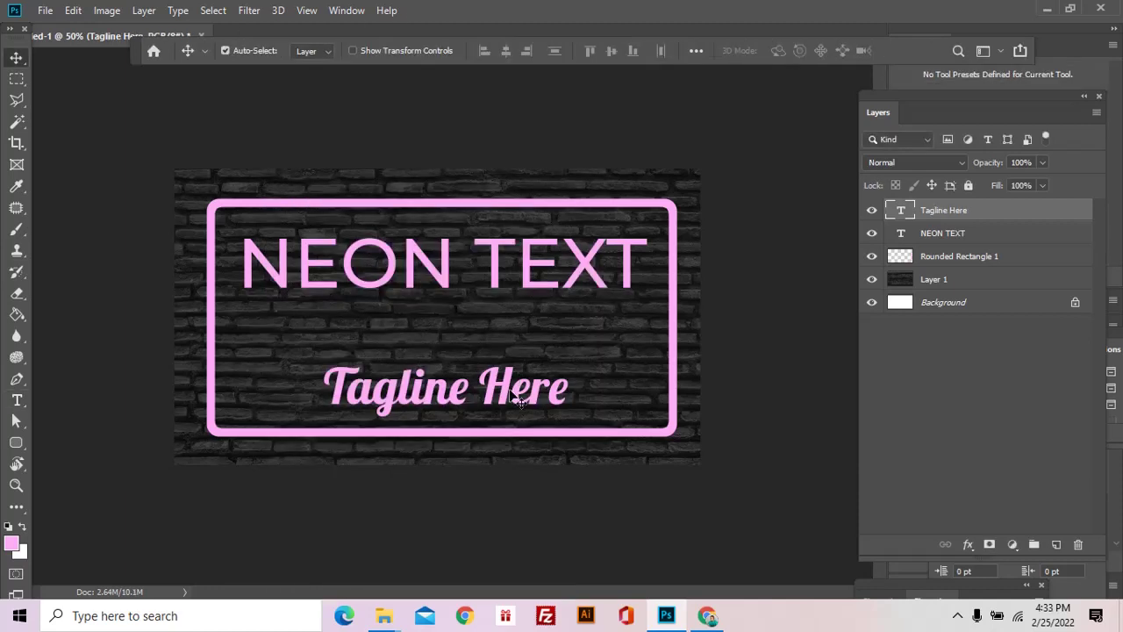
pyautogui.moveTo(526, 394)
pyautogui.mouseDown()
pyautogui.moveTo(471, 397)
pyautogui.moveTo(481, 408)
pyautogui.mouseUp()
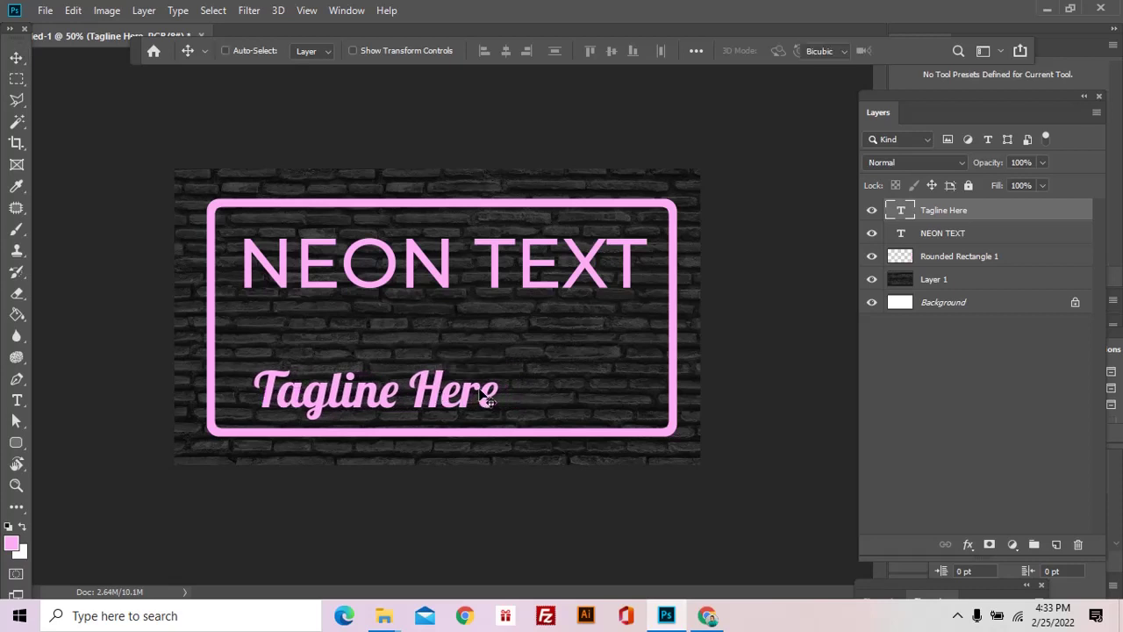
# - Scale the tagline to about 140% and centre it in the frame's lower part
pyautogui.hotkey('ctrl', 't')
pyautogui.moveTo(501, 397); pyautogui.dragTo(612, 409)
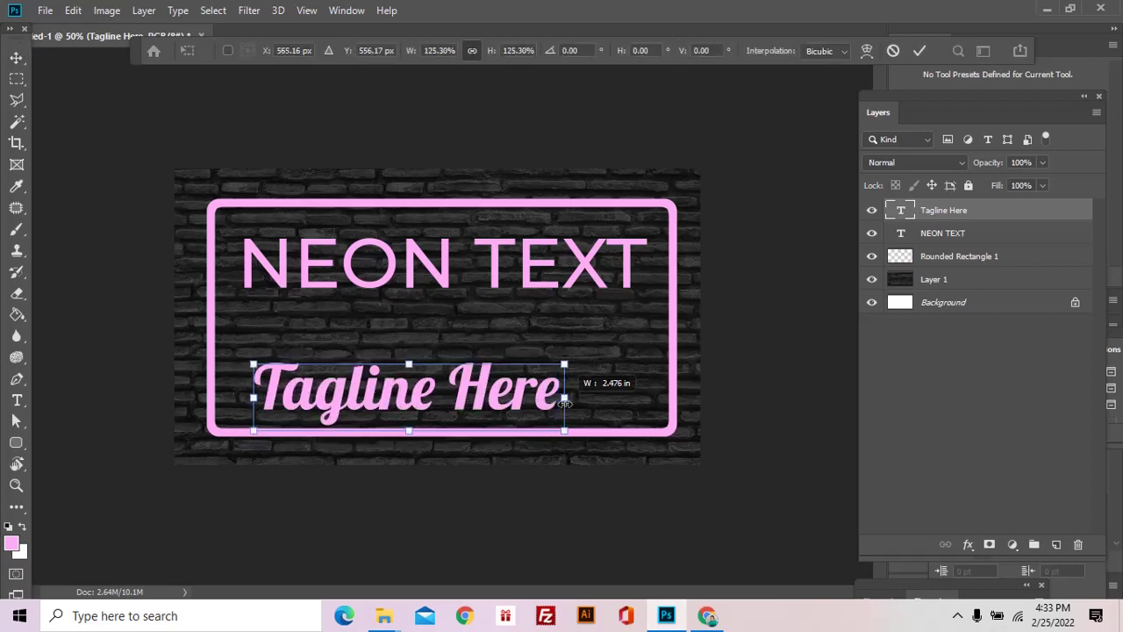
pyautogui.hotkey('ctrl', 'z')
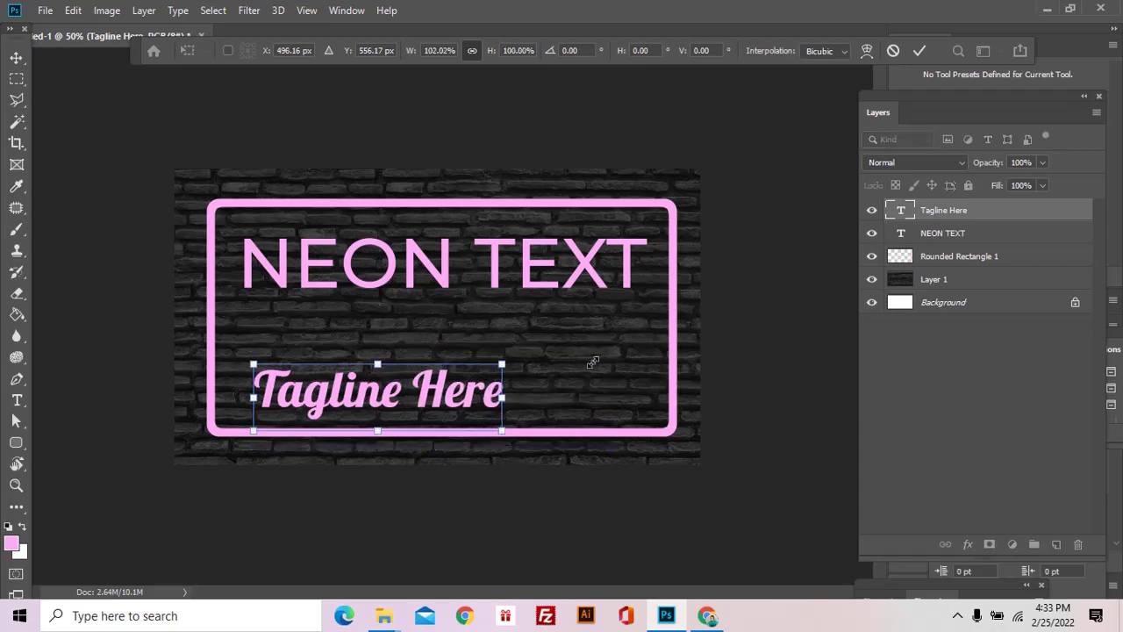
pyautogui.moveTo(496, 365); pyautogui.dragTo(603, 363)
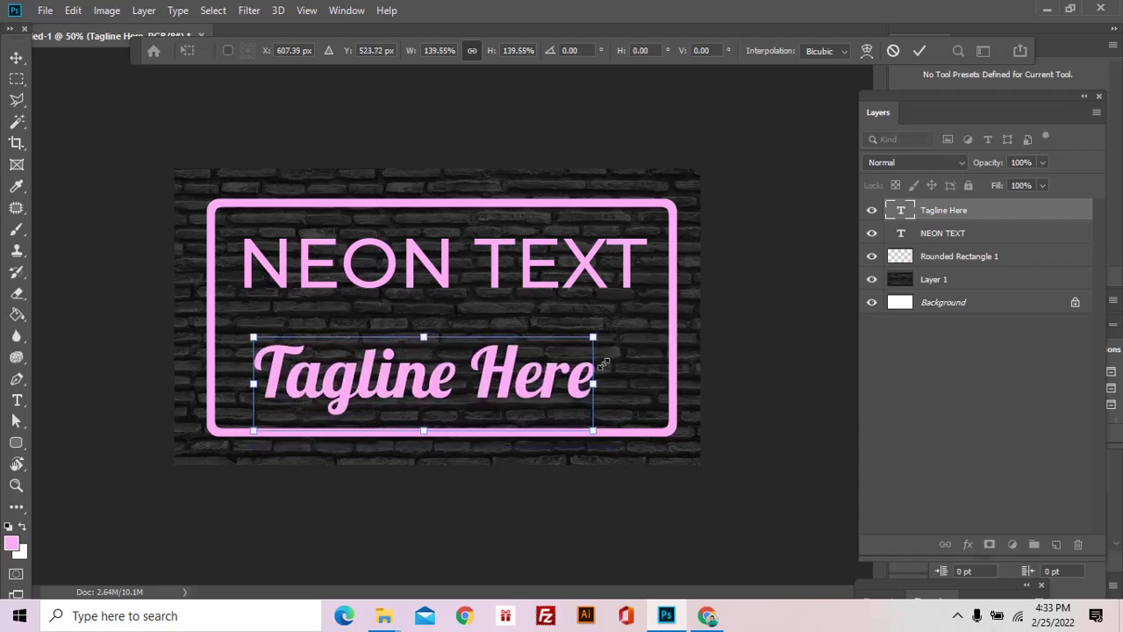
pyautogui.press('Return')
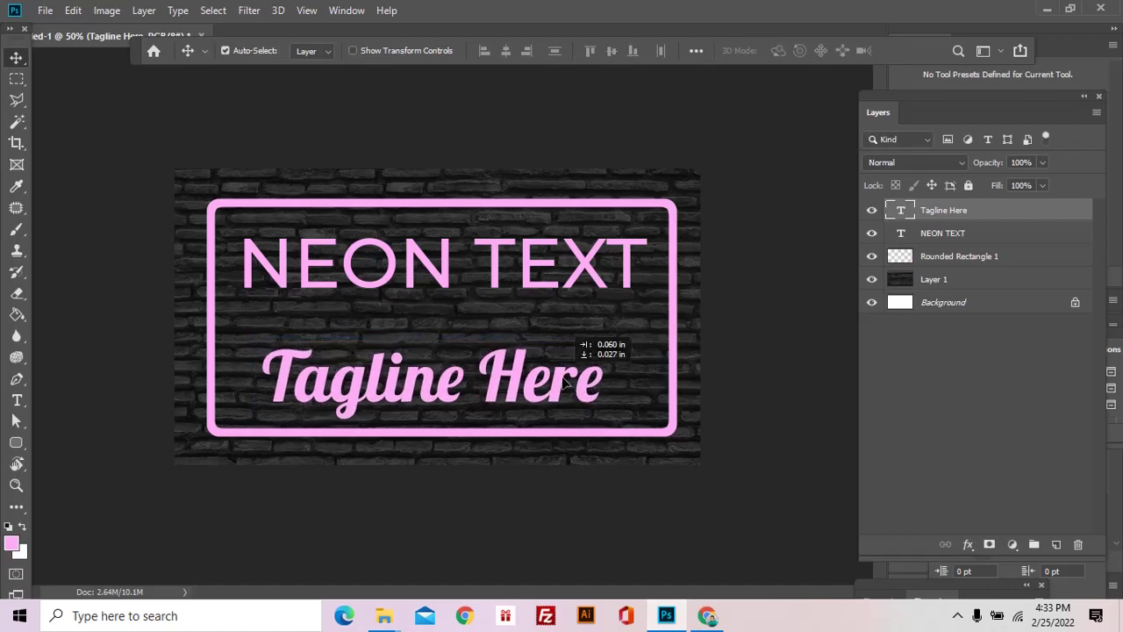
pyautogui.moveTo(561, 383); pyautogui.dragTo(571, 390)
# - Break NEON TEXT onto two lines, NEON above TEXT, and move it slightly up
pyautogui.press('t')
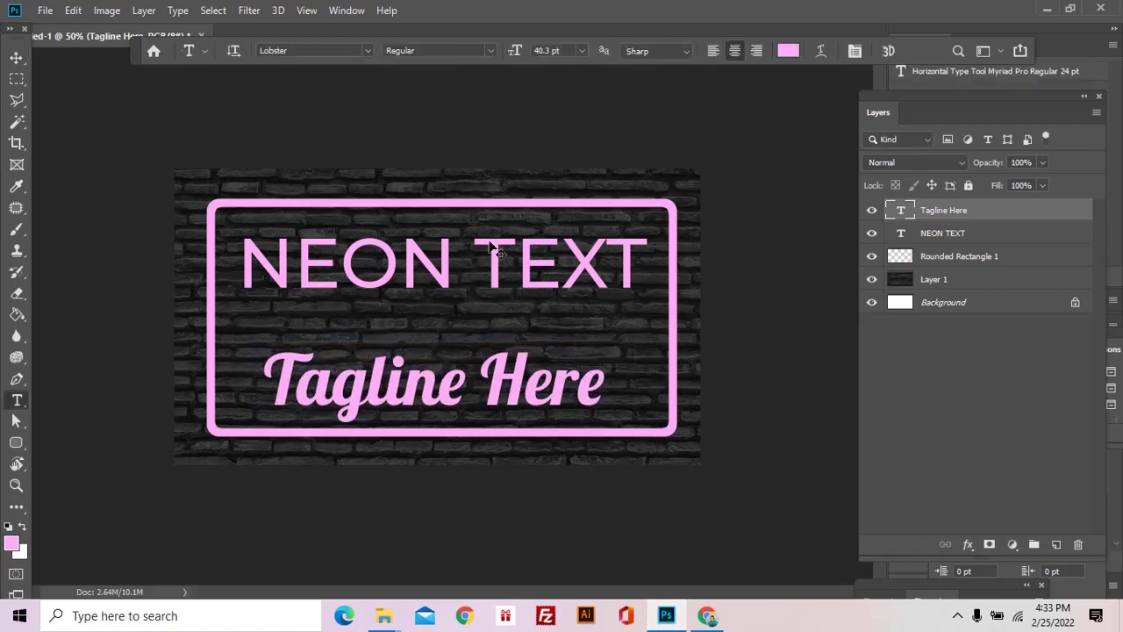
pyautogui.click(493, 249)
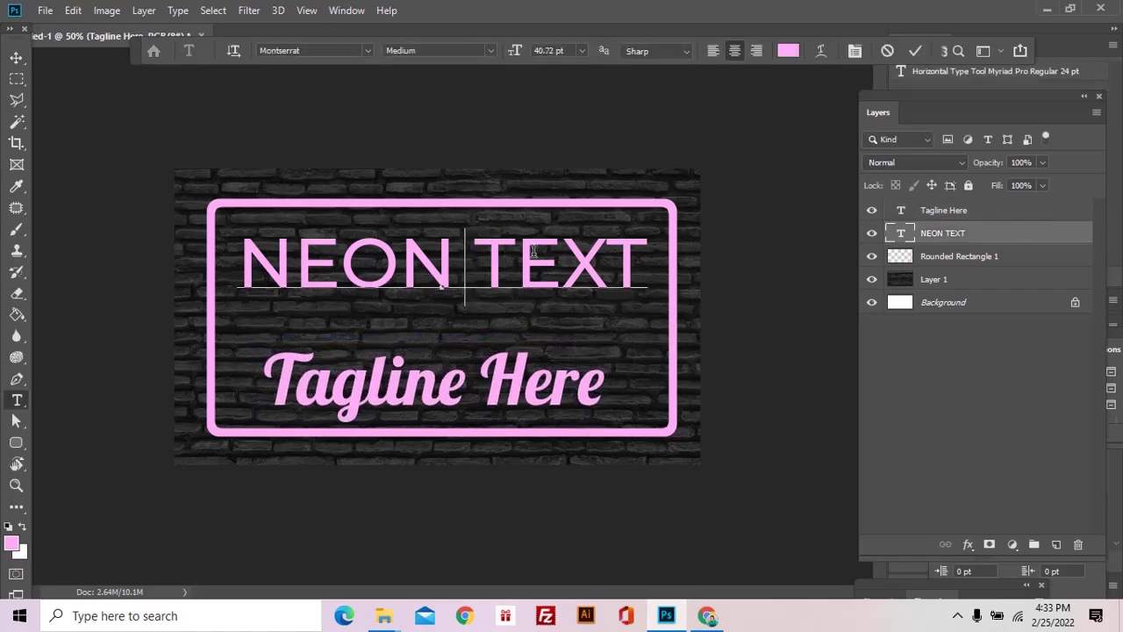
pyautogui.press('BackSpace')
pyautogui.press('Return')
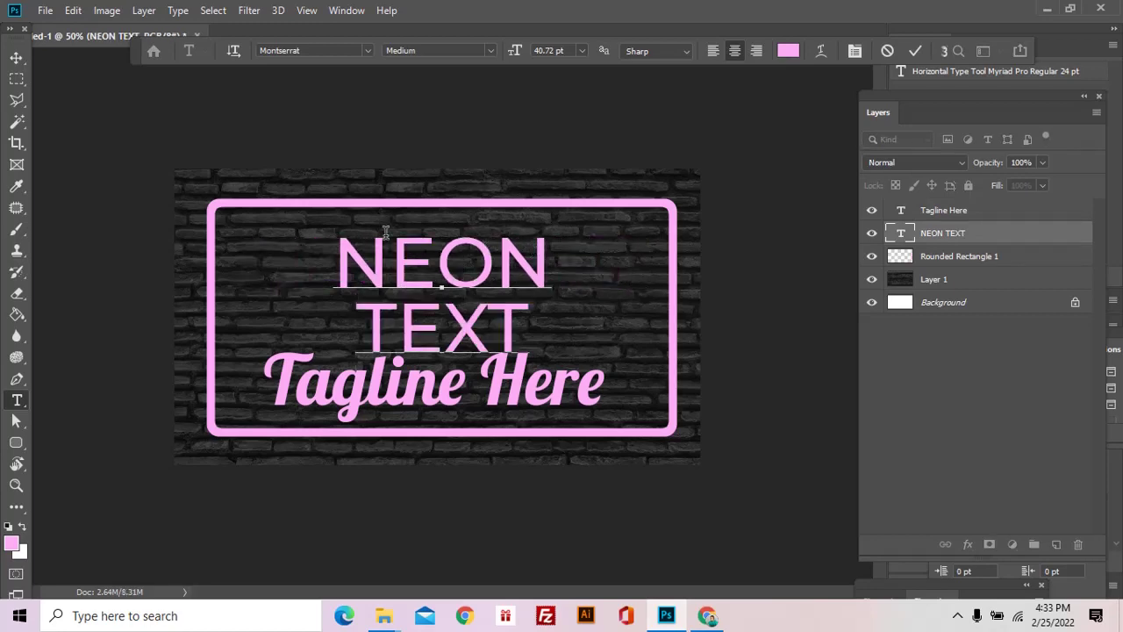
pyautogui.click(16, 57)
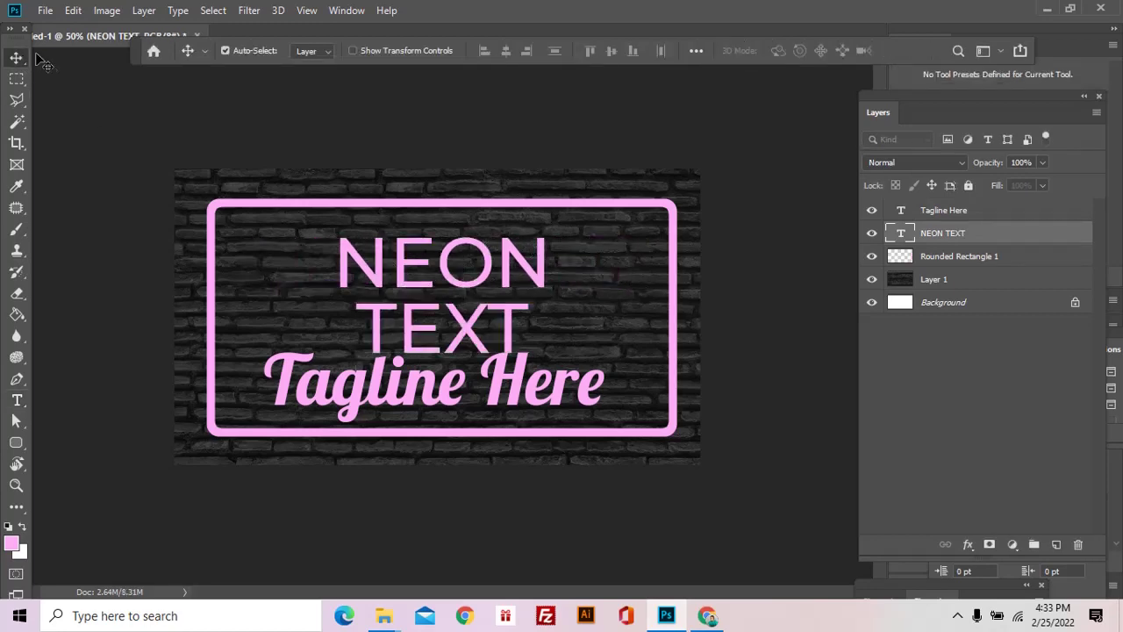
pyautogui.moveTo(379, 263); pyautogui.dragTo(377, 253)
# - Stretch the heading to about 193% width across the frame and nudge the tagline beneath
pyautogui.hotkey('ctrl', 't')
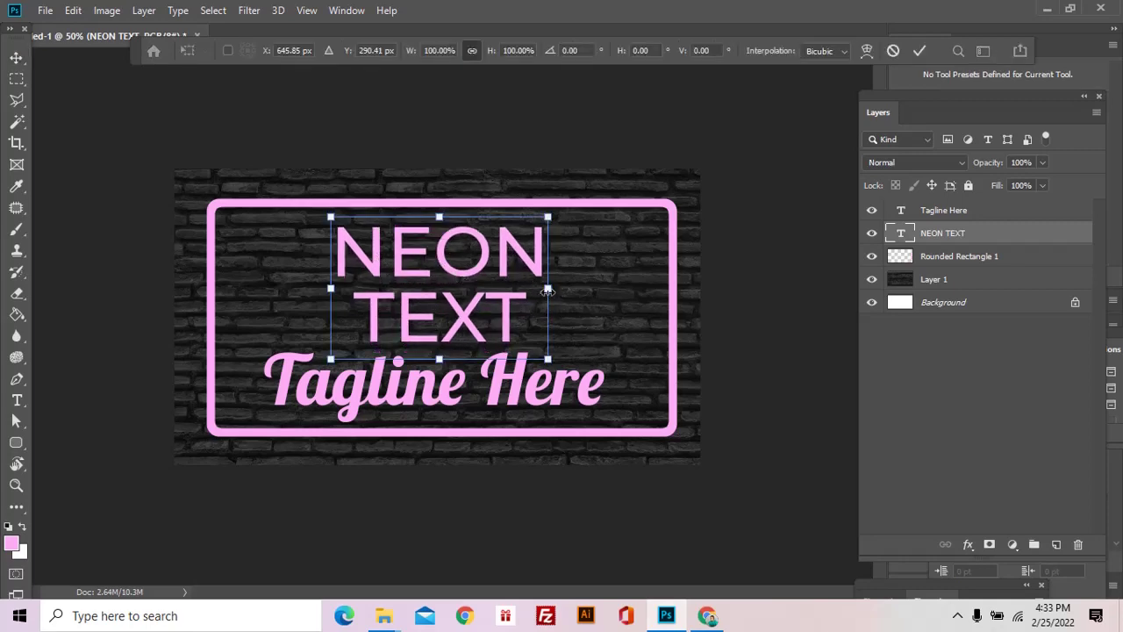
pyautogui.moveTo(547, 290); pyautogui.dragTo(619, 290)
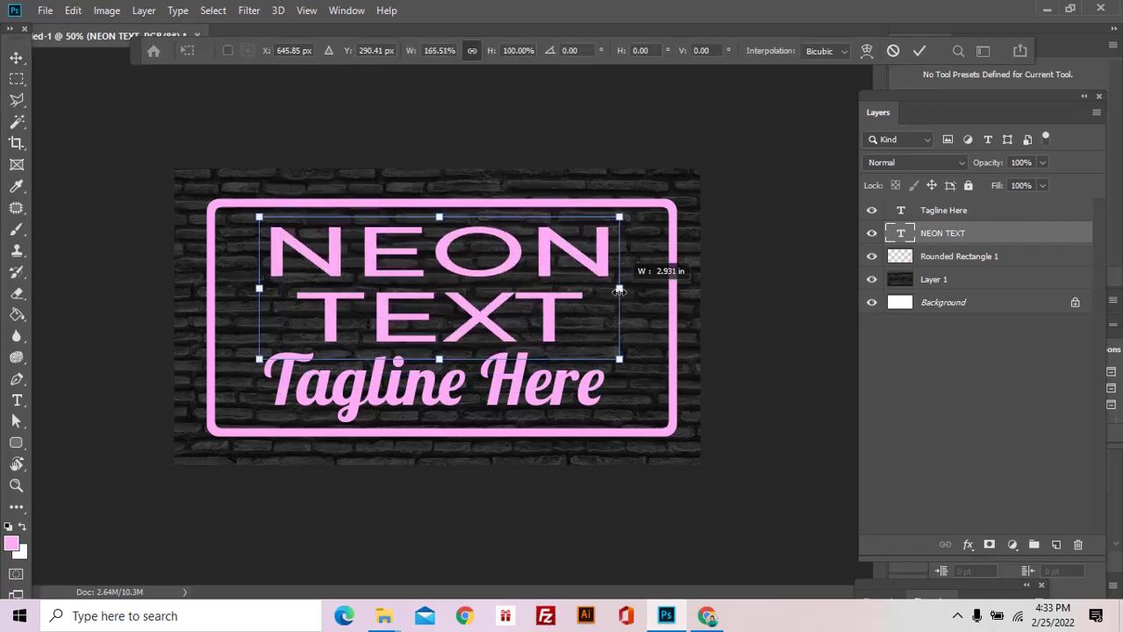
pyautogui.moveTo(620, 291); pyautogui.dragTo(648, 290)
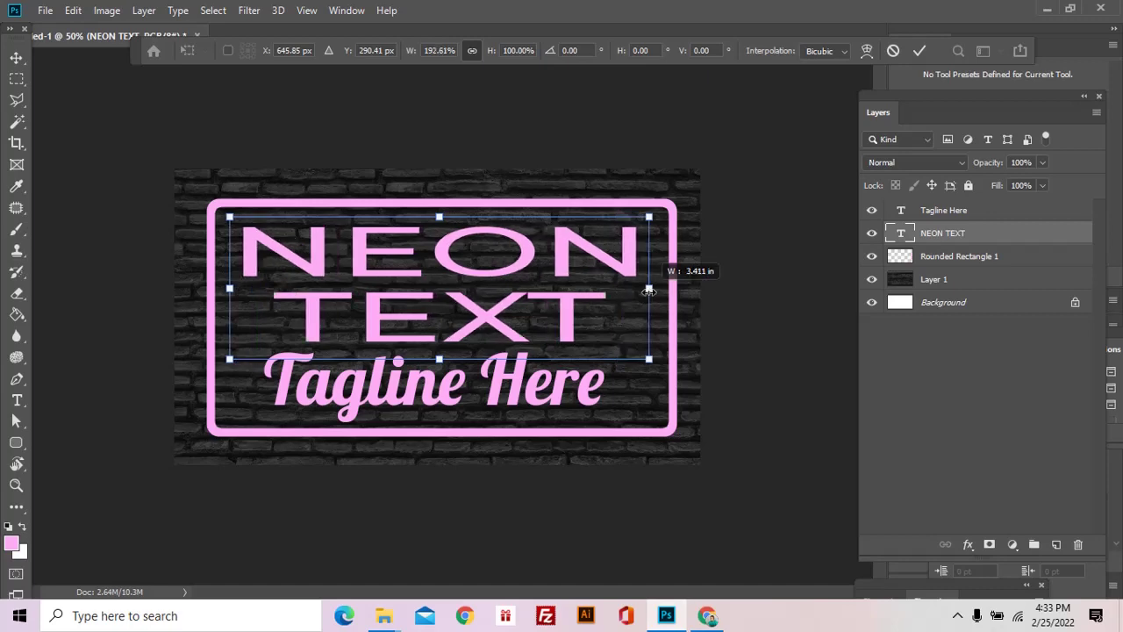
pyautogui.press('Return')
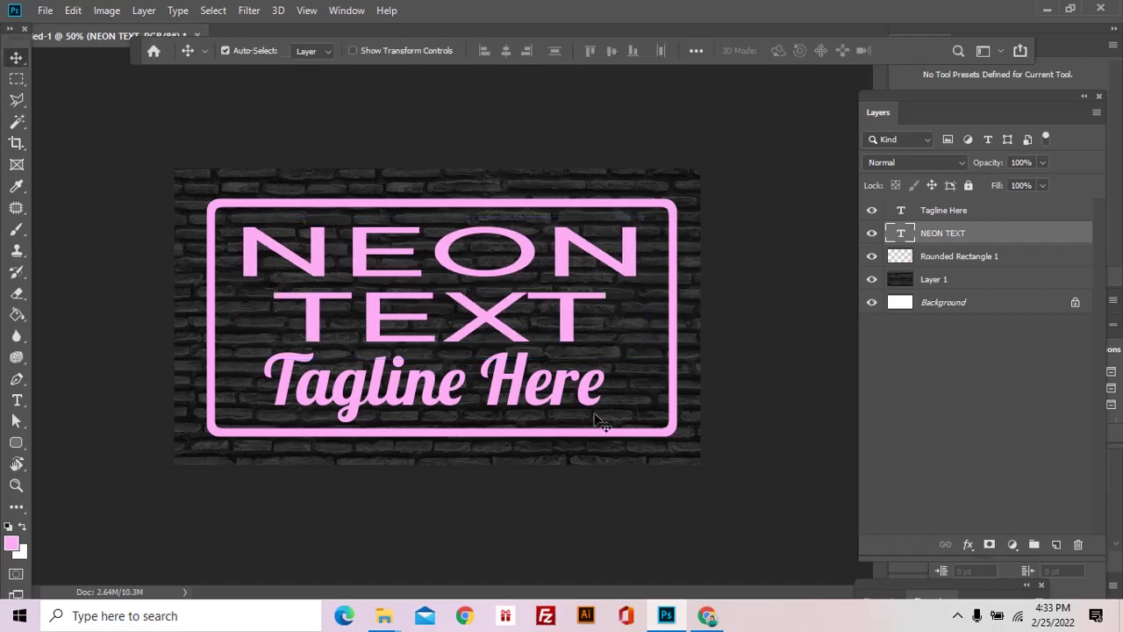
pyautogui.click(589, 400)
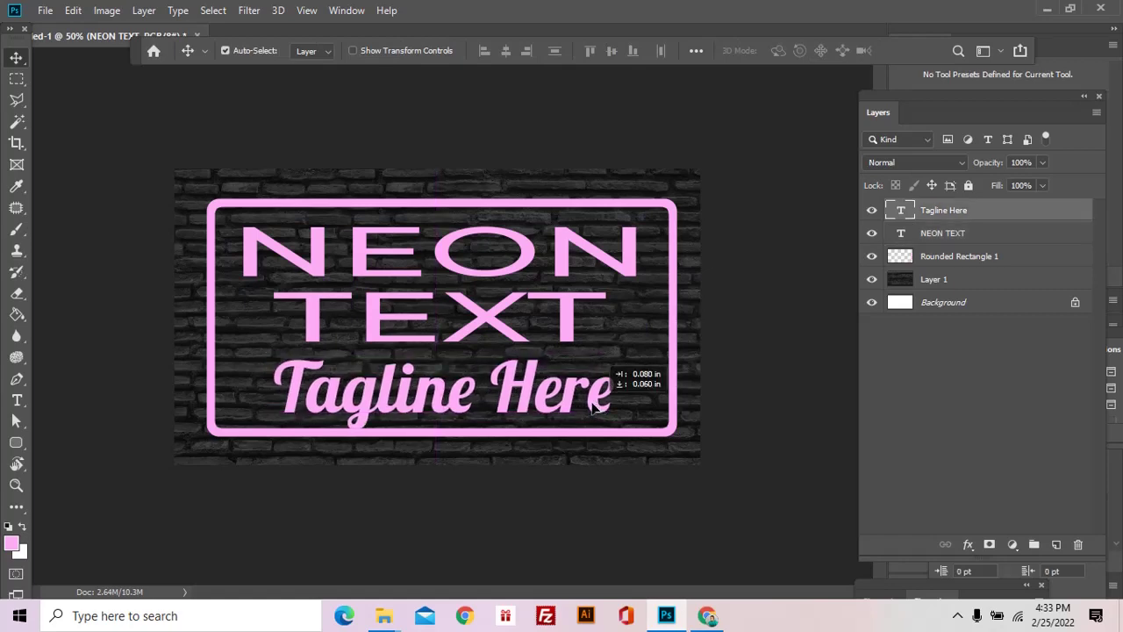
pyautogui.moveTo(597, 410); pyautogui.dragTo(599, 414)
pyautogui.click(809, 349)
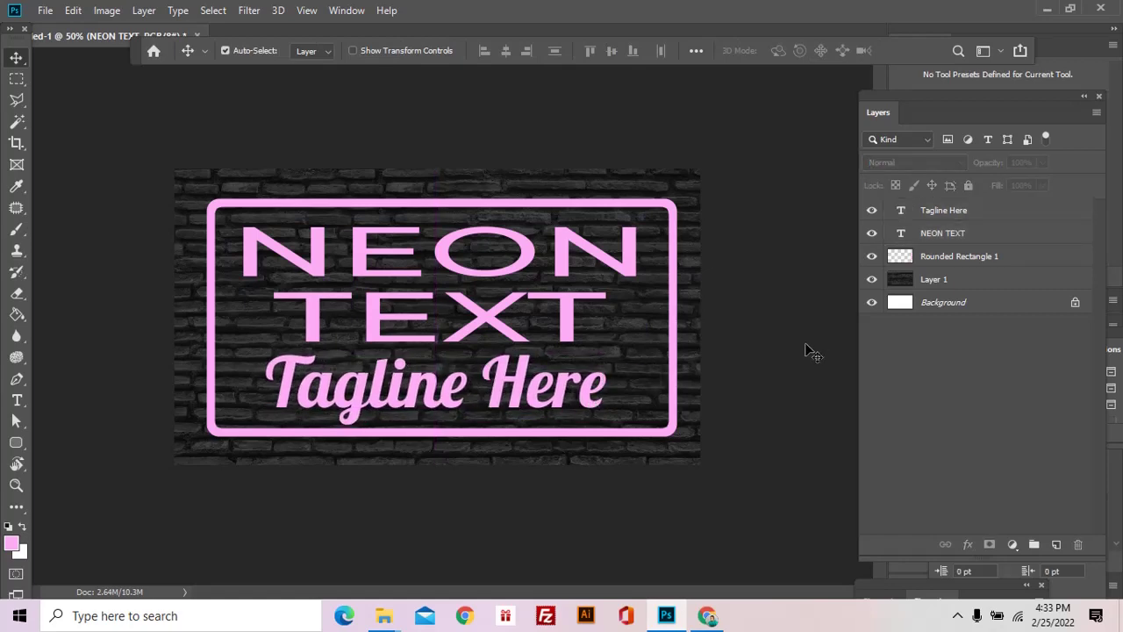
# - Recolour the whole Tagline Here text to light cyan (b8f2fd) using the Type tool
pyautogui.click(566, 321)
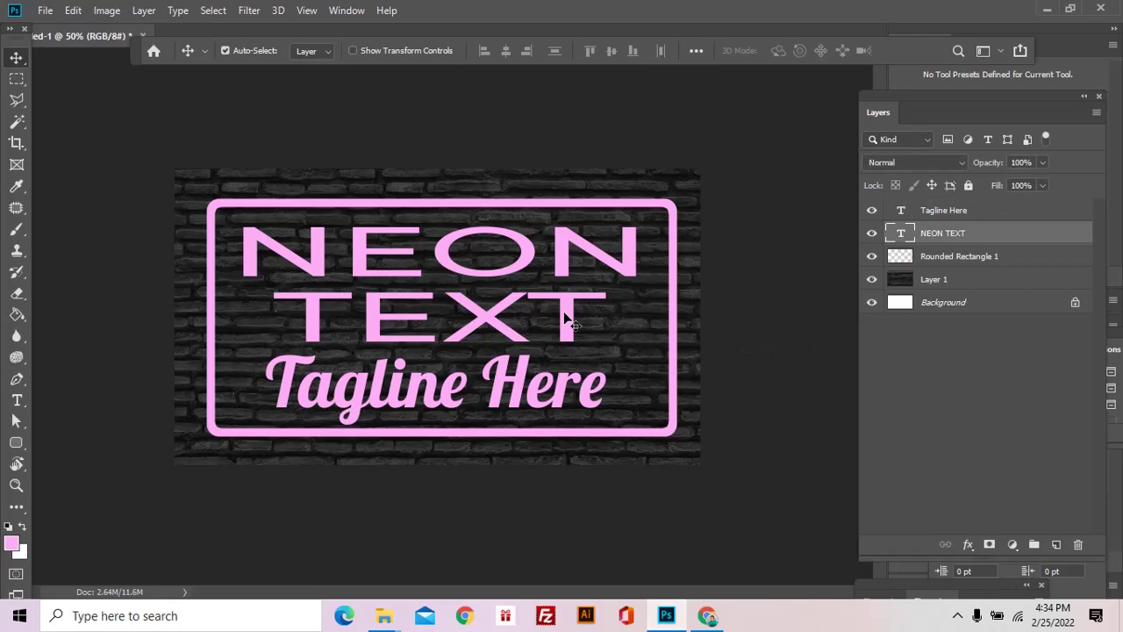
pyautogui.press('t')
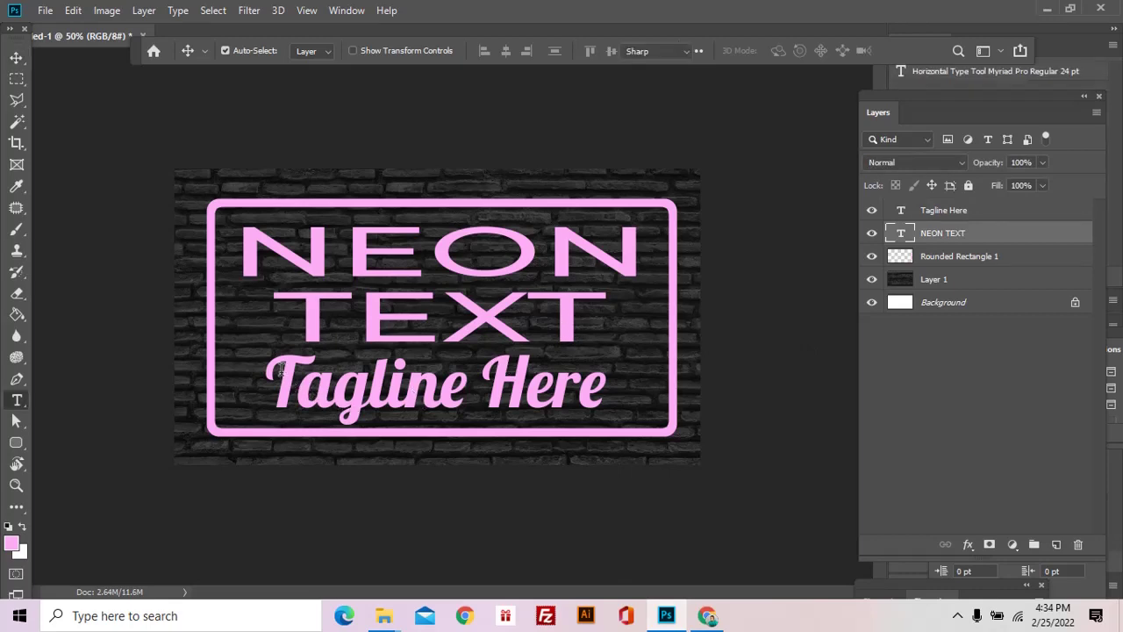
pyautogui.moveTo(267, 386); pyautogui.dragTo(603, 376)
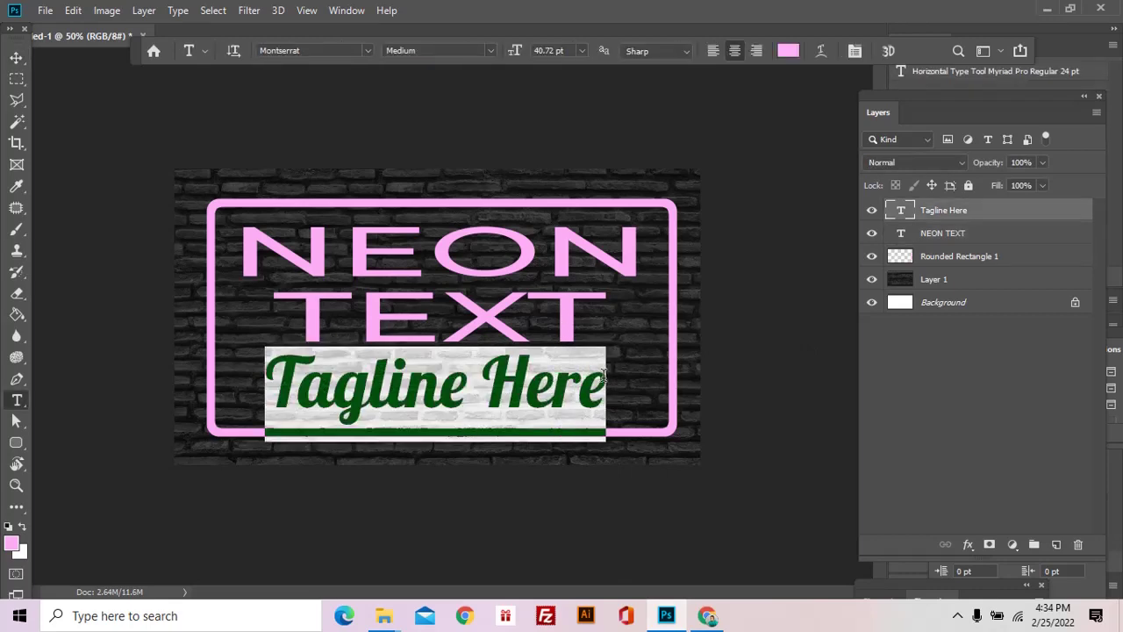
pyautogui.click(787, 51)
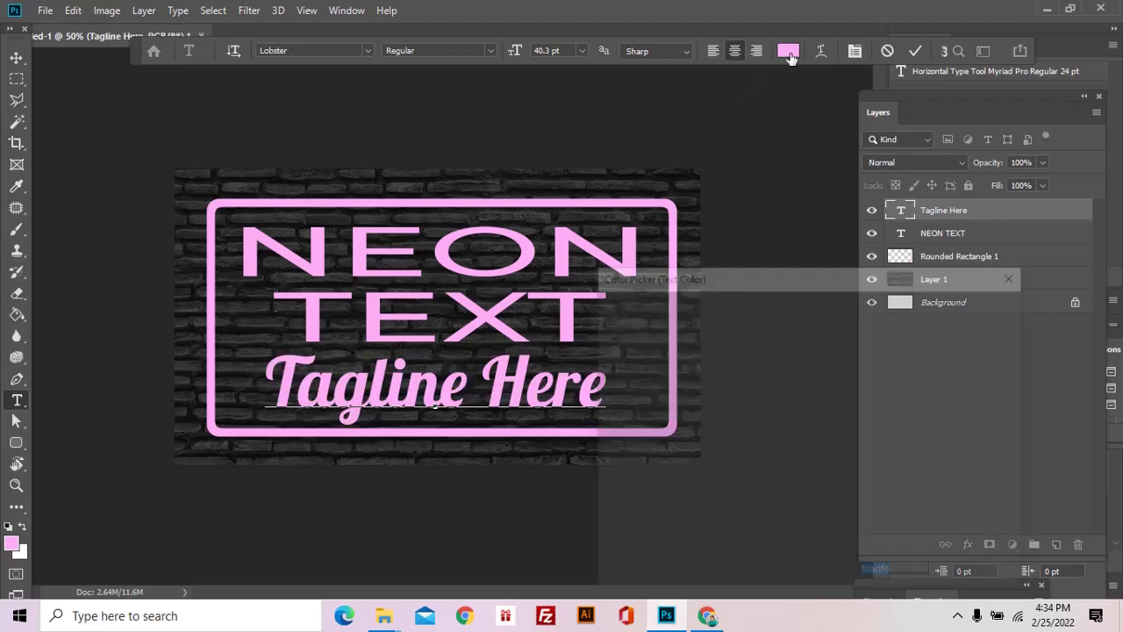
pyautogui.write('adf1fd')
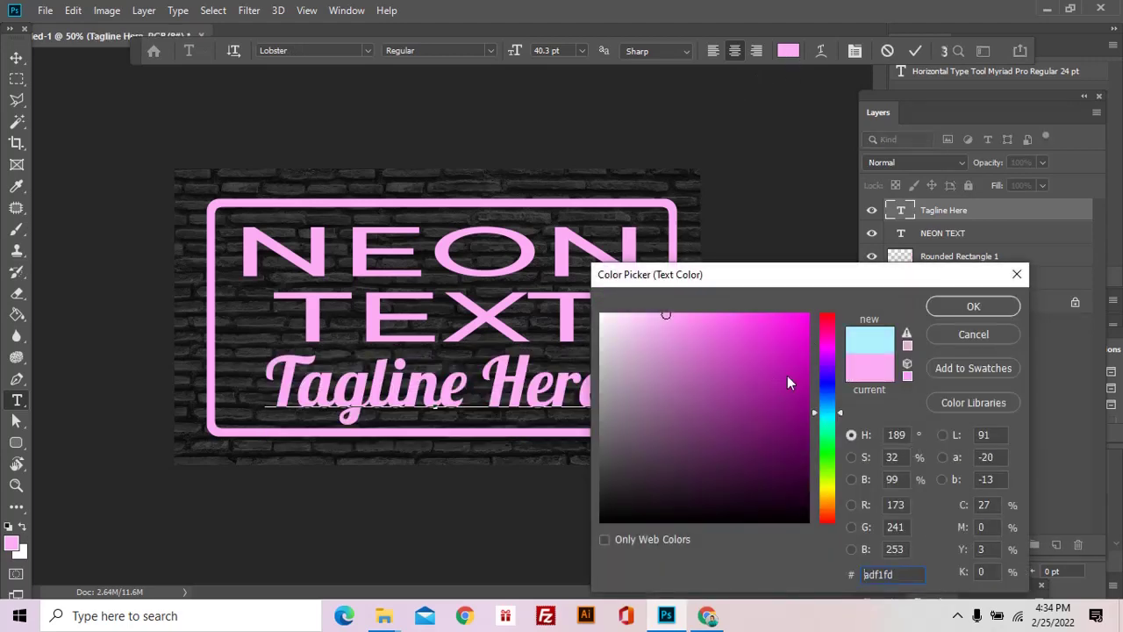
pyautogui.click(657, 314)
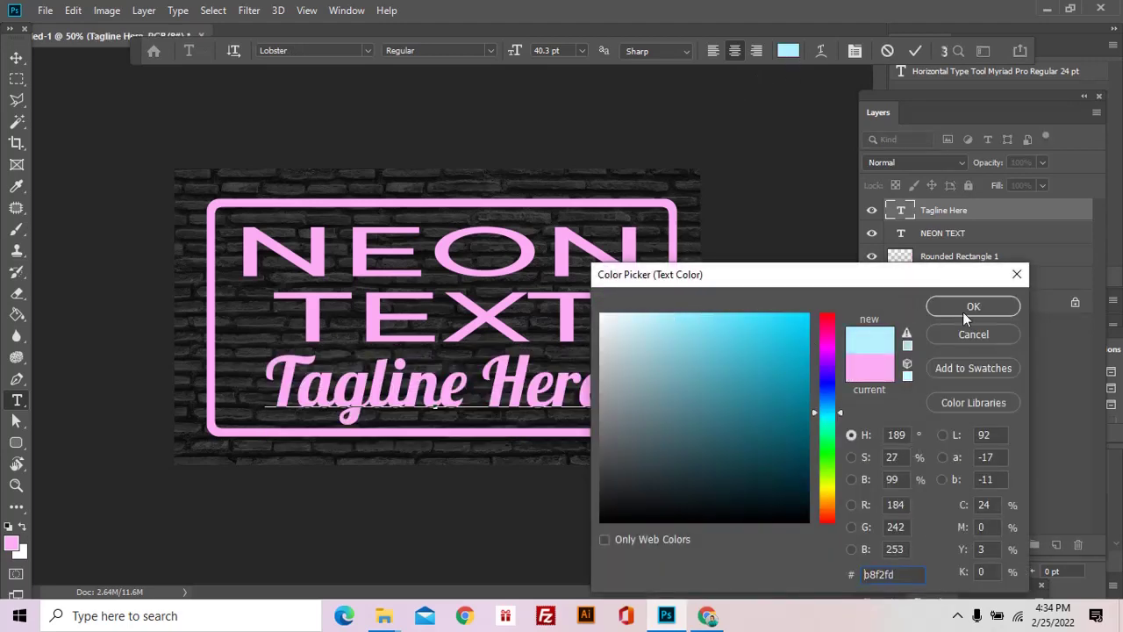
pyautogui.click(965, 309)
pyautogui.click(17, 58)
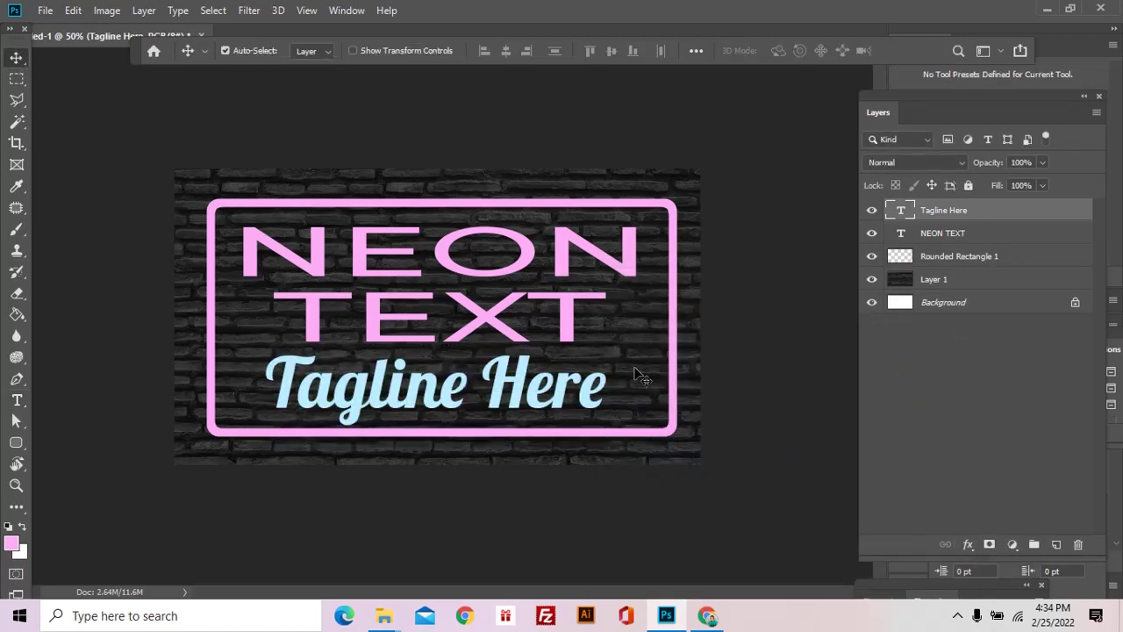
pyautogui.click(589, 400)
pyautogui.click(590, 400)
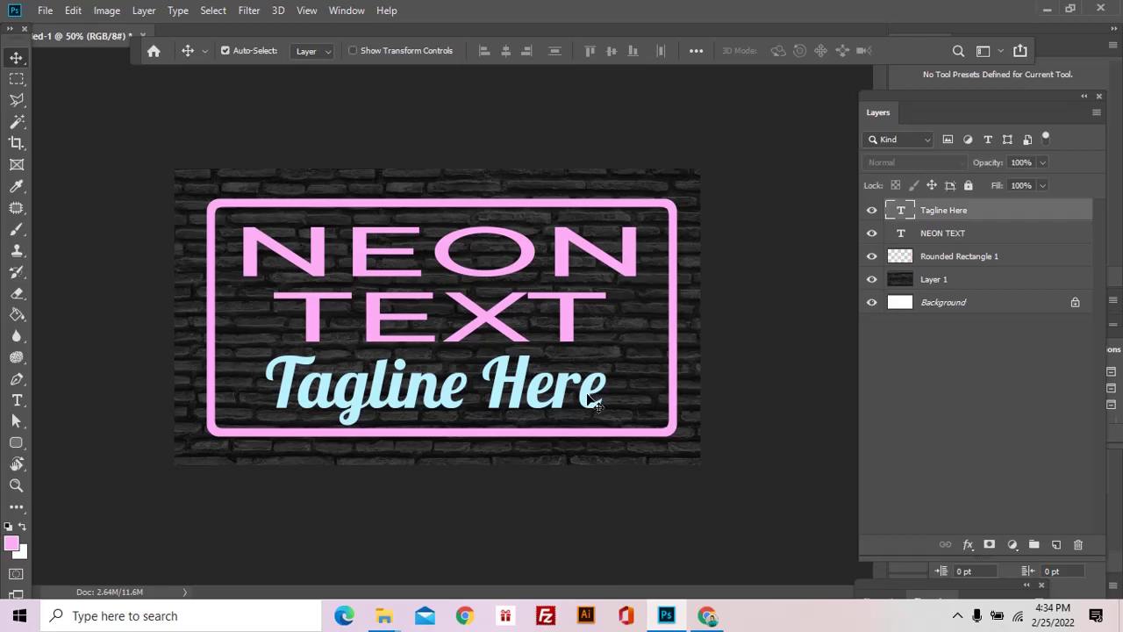
# - Give the frame a drop shadow (65 px size, 36 px distance, 125° angle) and an outer glow
pyautogui.click(946, 260)
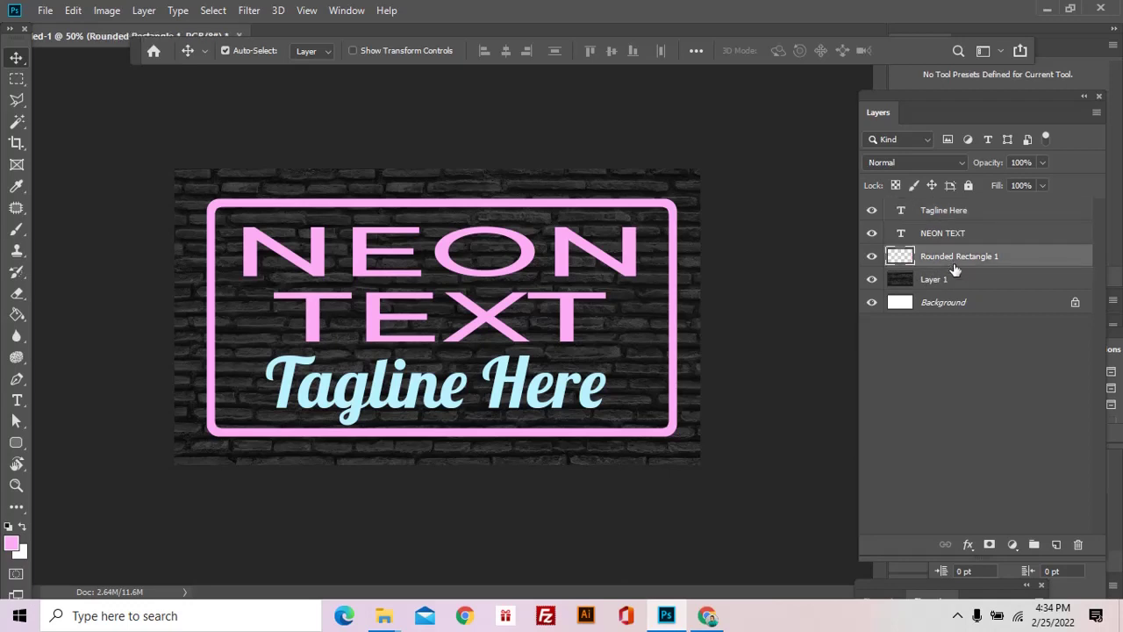
pyautogui.click(968, 549)
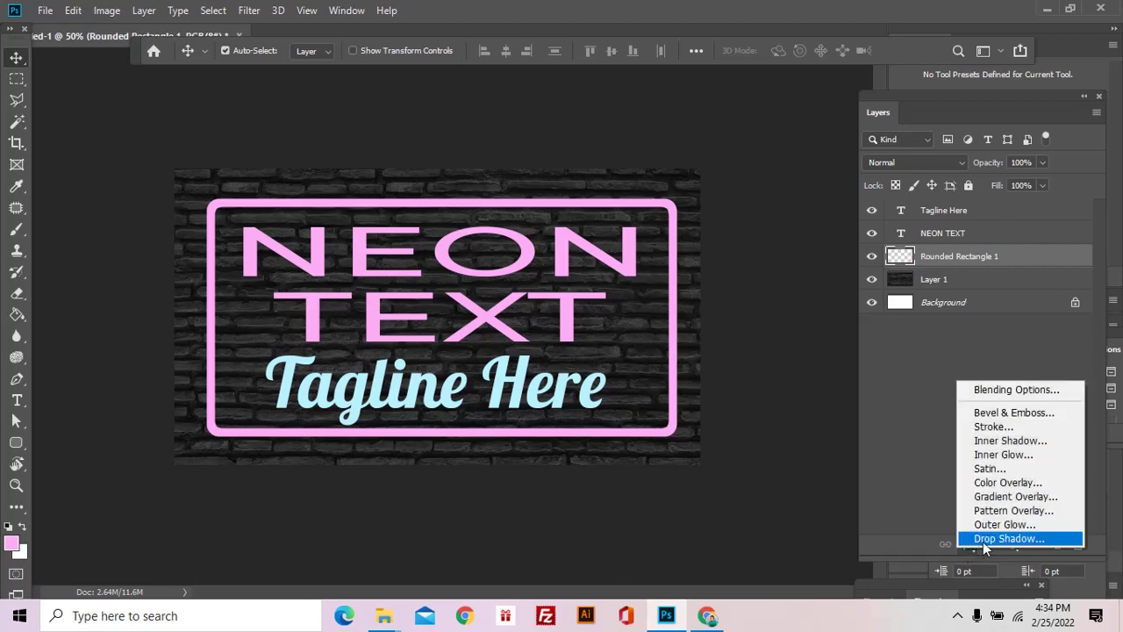
pyautogui.click(989, 541)
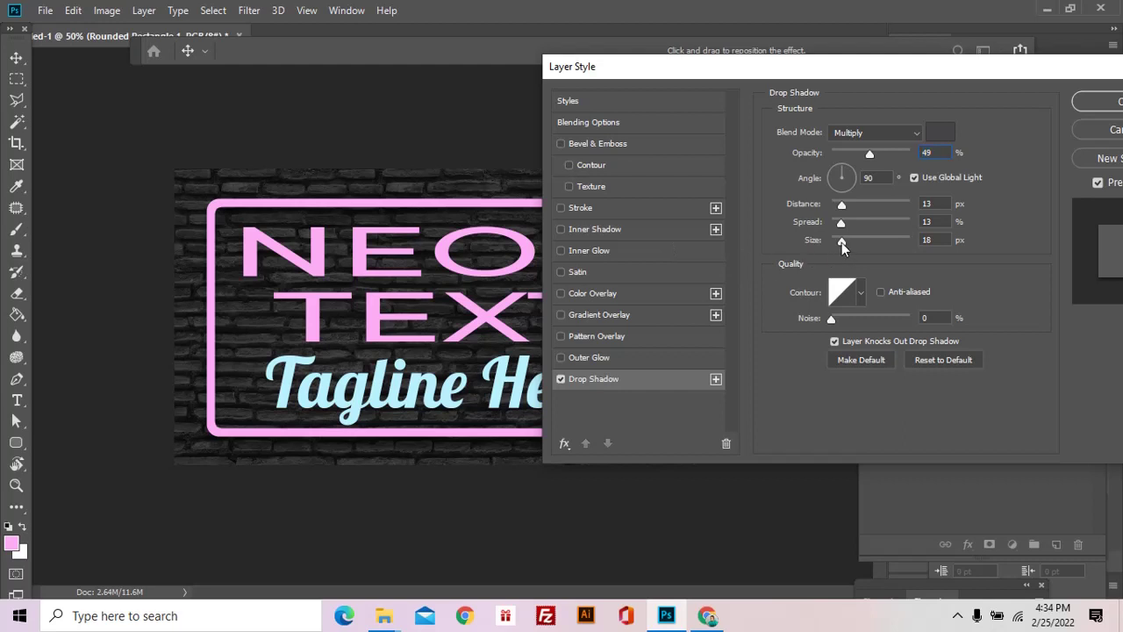
pyautogui.moveTo(842, 242)
pyautogui.mouseDown()
pyautogui.moveTo(869, 242)
pyautogui.moveTo(843, 244)
pyautogui.mouseUp()
pyautogui.moveTo(841, 205)
pyautogui.mouseDown()
pyautogui.moveTo(863, 204)
pyautogui.moveTo(842, 209)
pyautogui.mouseUp()
pyautogui.click(835, 172)
pyautogui.moveTo(643, 74); pyautogui.dragTo(687, 71)
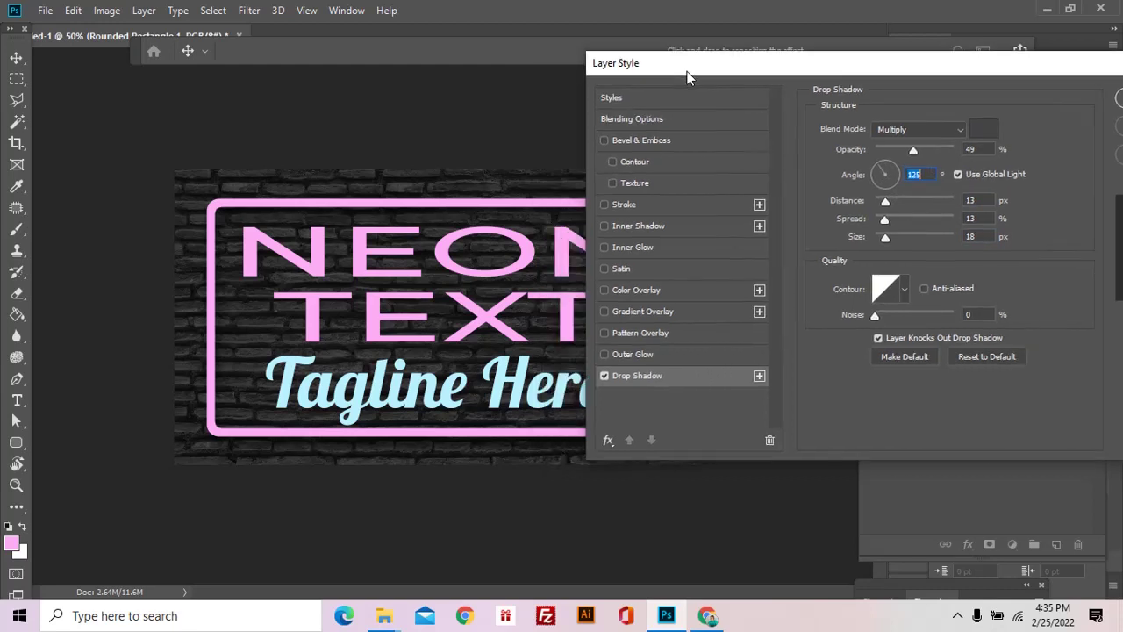
pyautogui.click(603, 356)
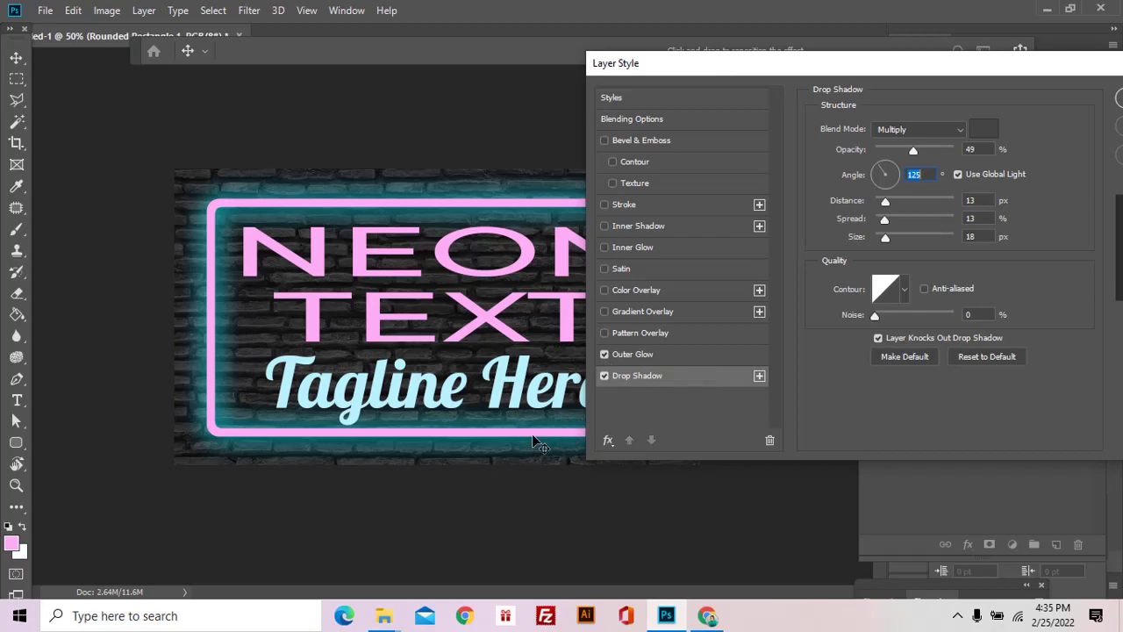
# - Set the frame's outer glow to magenta, 76 px size and 39% opacity
pyautogui.click(726, 356)
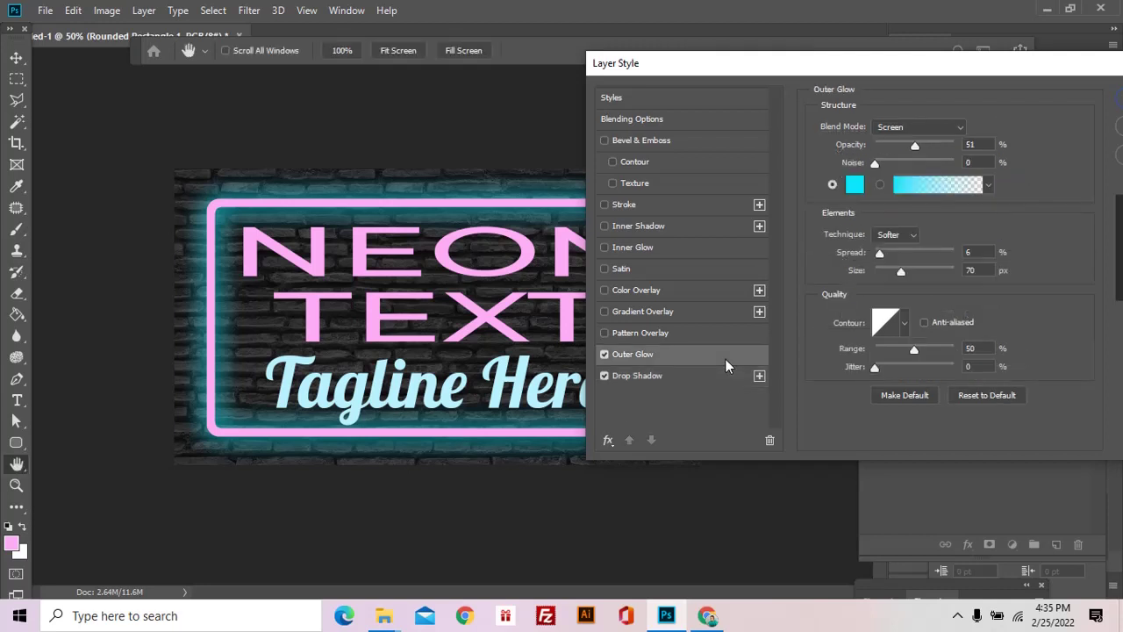
pyautogui.click(855, 186)
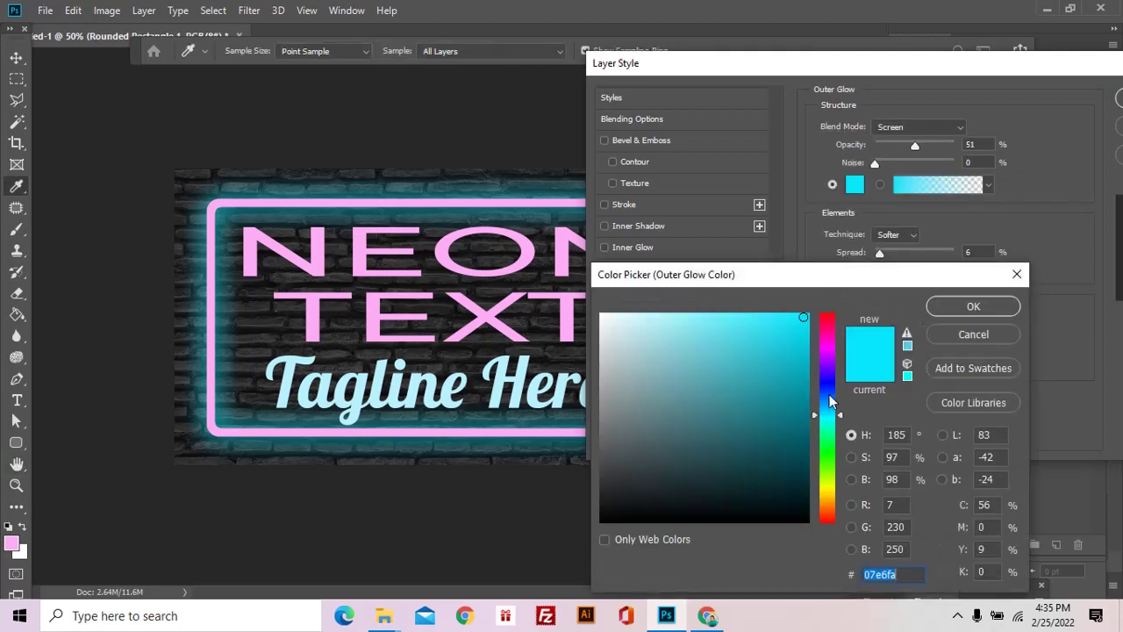
pyautogui.click(832, 348)
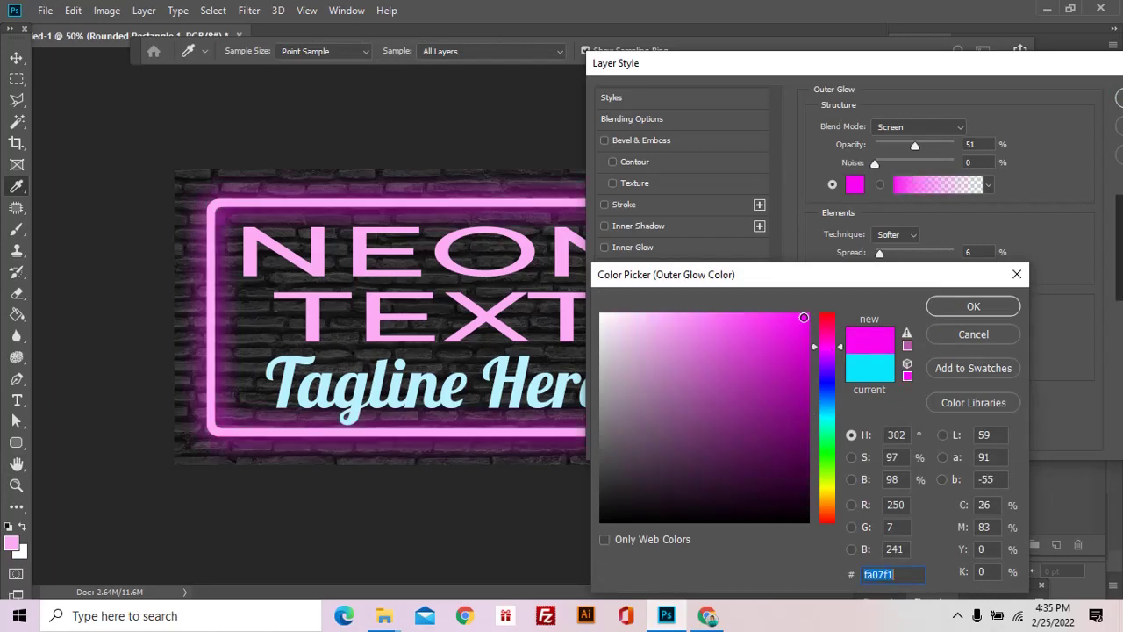
pyautogui.click(798, 315)
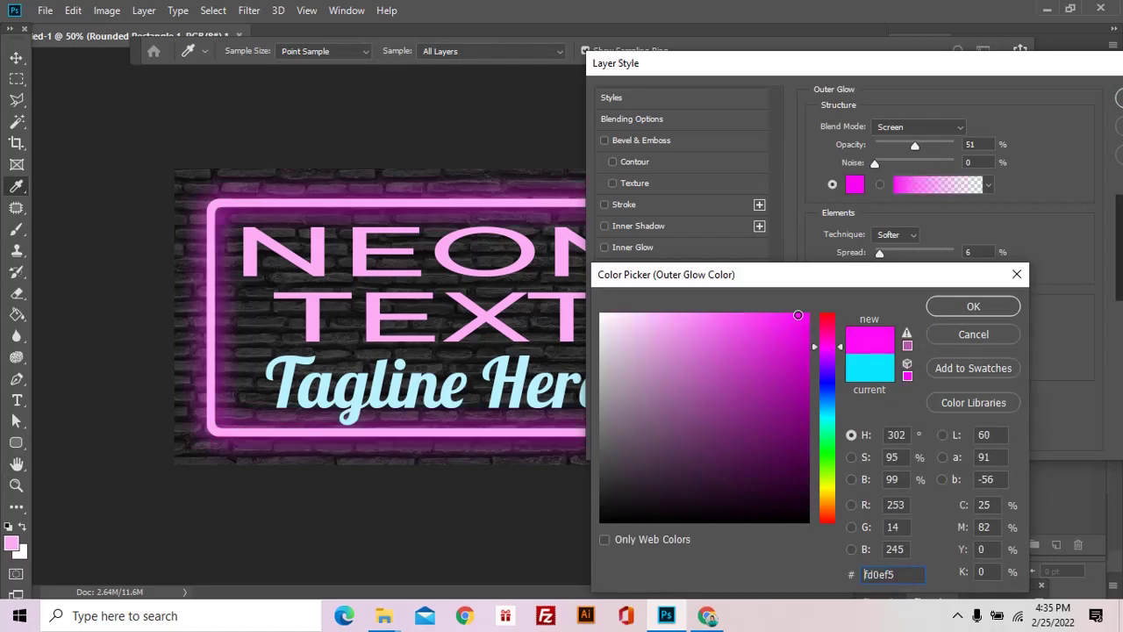
pyautogui.click(972, 307)
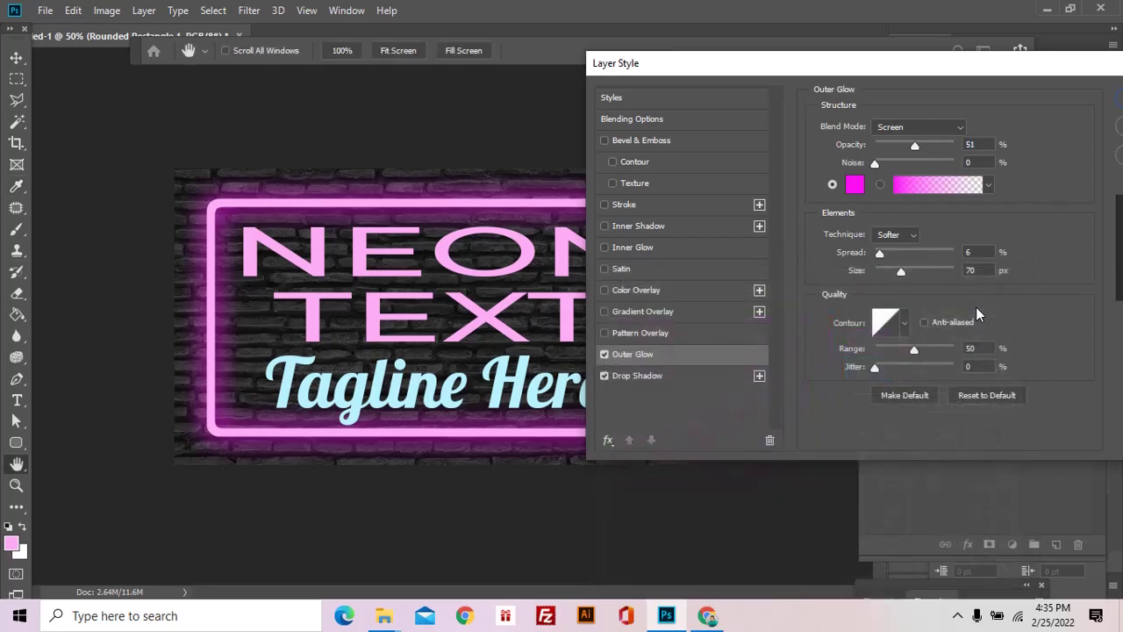
pyautogui.moveTo(902, 274)
pyautogui.mouseDown()
pyautogui.moveTo(921, 274)
pyautogui.moveTo(903, 281)
pyautogui.mouseUp()
pyautogui.moveTo(912, 145); pyautogui.dragTo(901, 145)
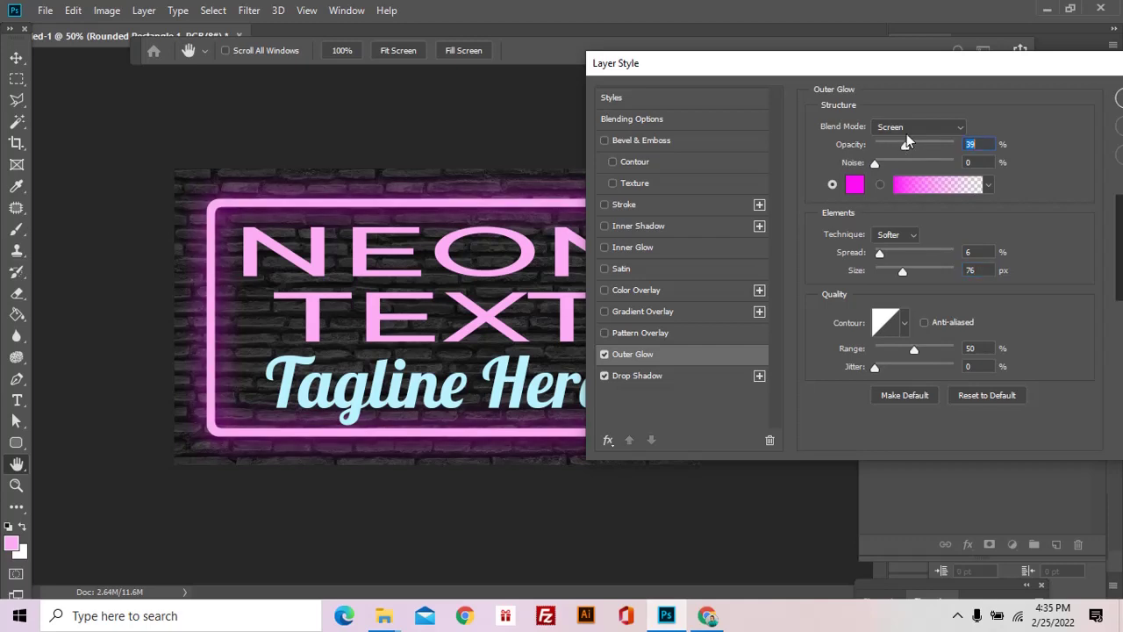
pyautogui.moveTo(950, 65); pyautogui.dragTo(936, 67)
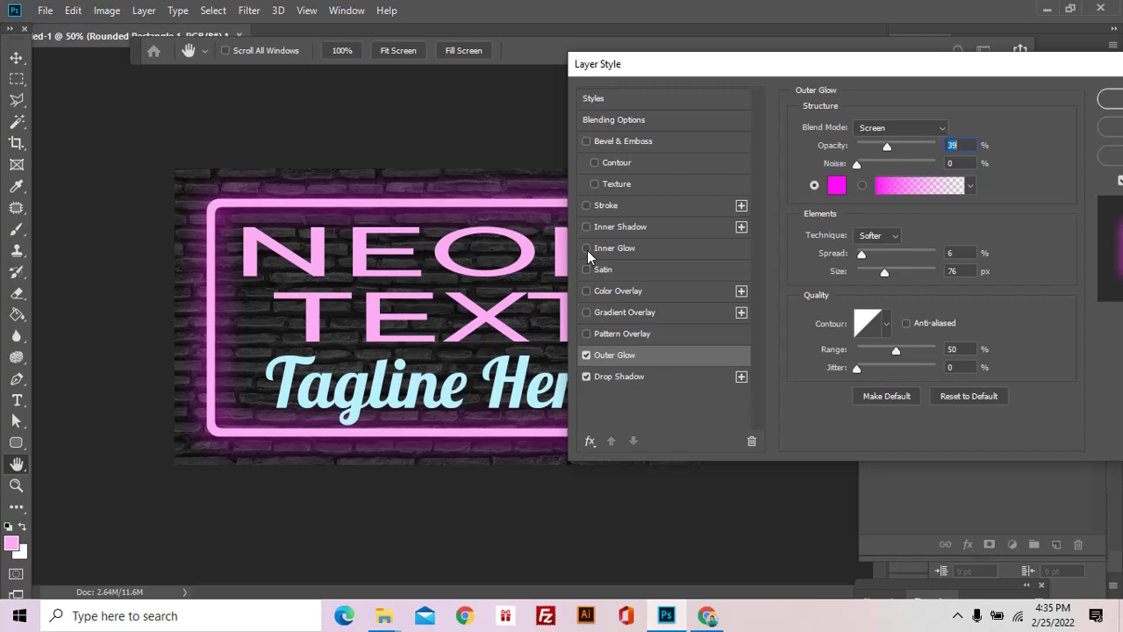
# - Add a pink inner glow with 20% choke and 62 px size, then enable Bevel & Emboss
pyautogui.click(643, 250)
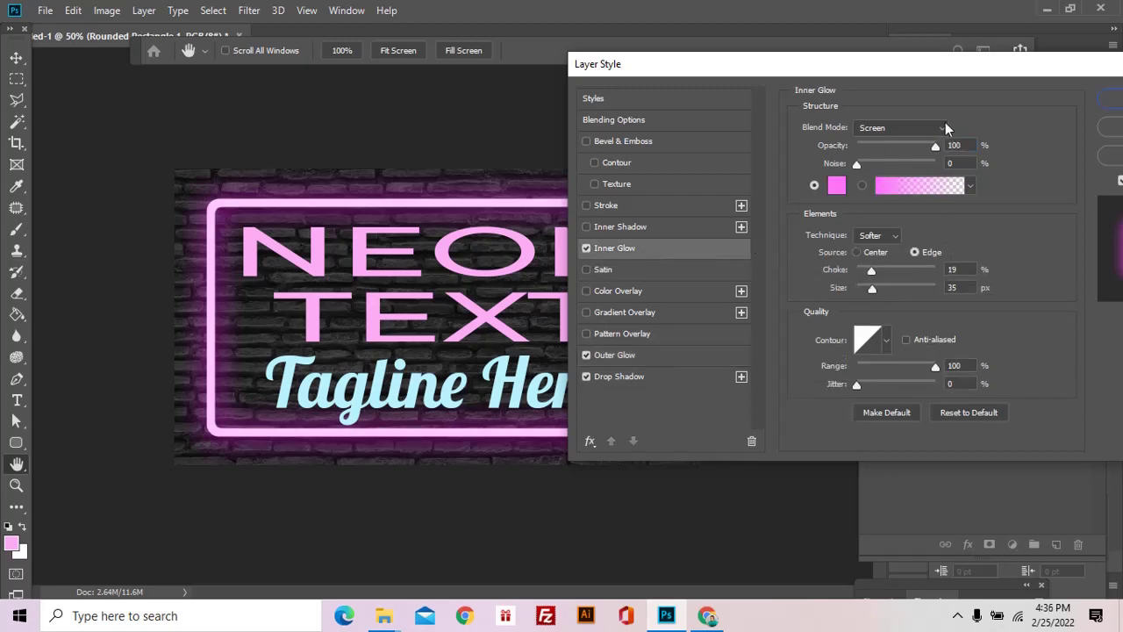
pyautogui.moveTo(947, 71); pyautogui.dragTo(843, 71)
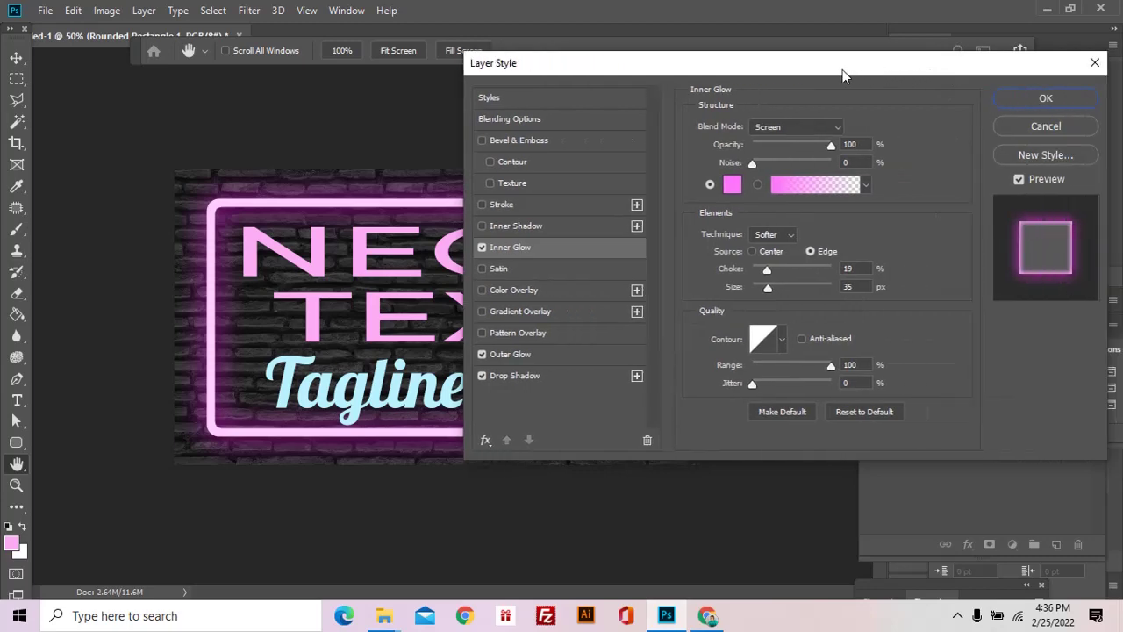
pyautogui.click(1018, 180)
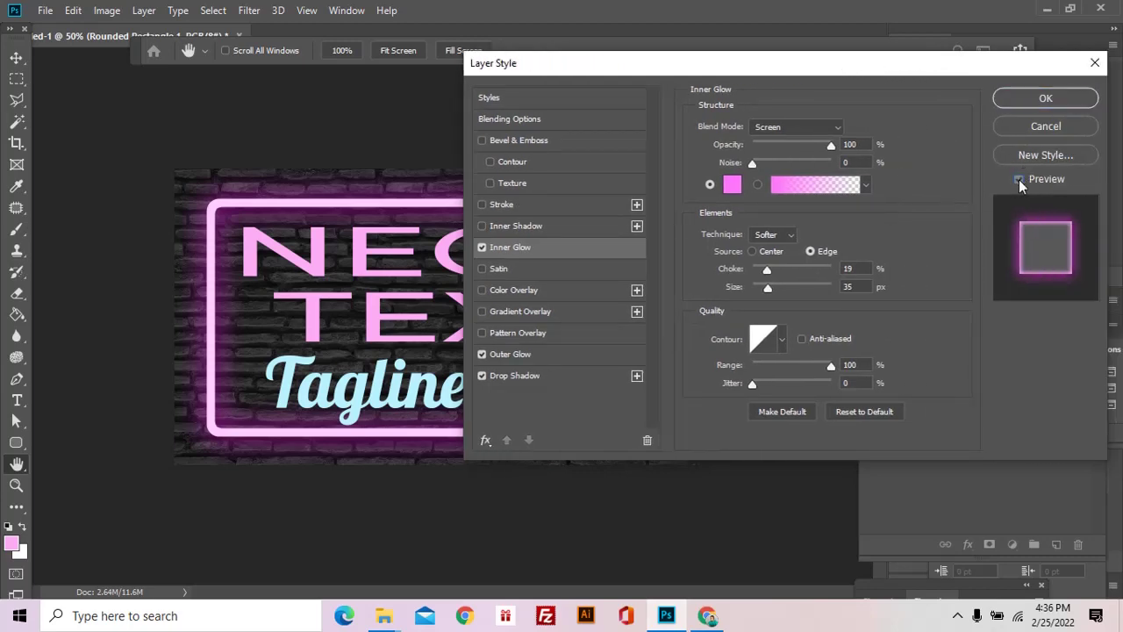
pyautogui.click(1019, 179)
pyautogui.moveTo(767, 289); pyautogui.dragTo(778, 288)
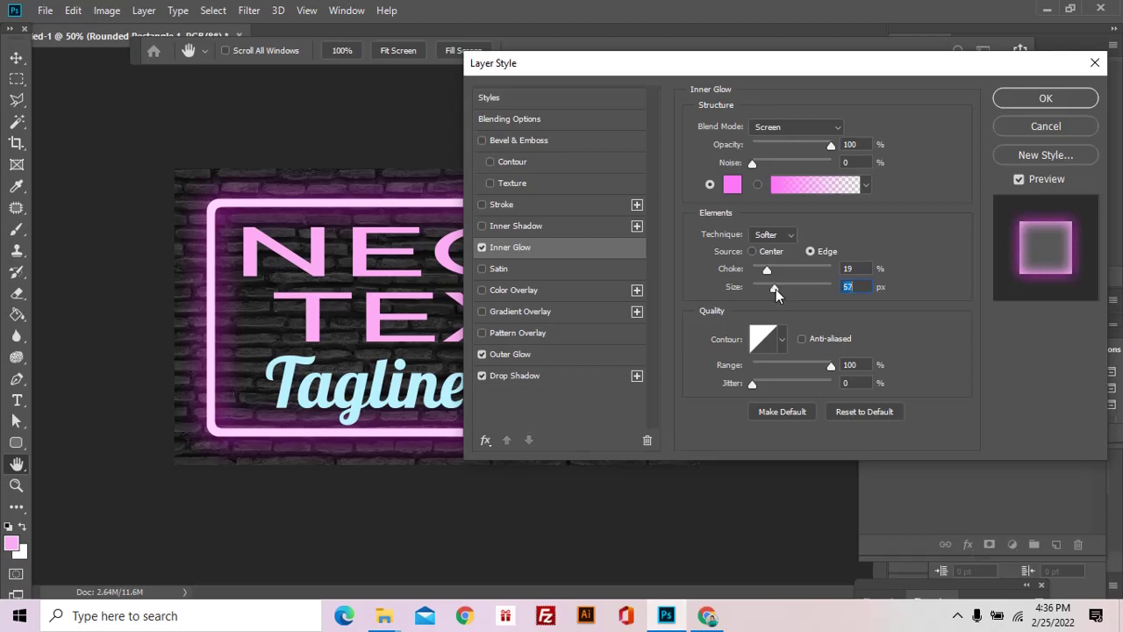
pyautogui.click(770, 270)
pyautogui.press('Tab')
pyautogui.click(482, 142)
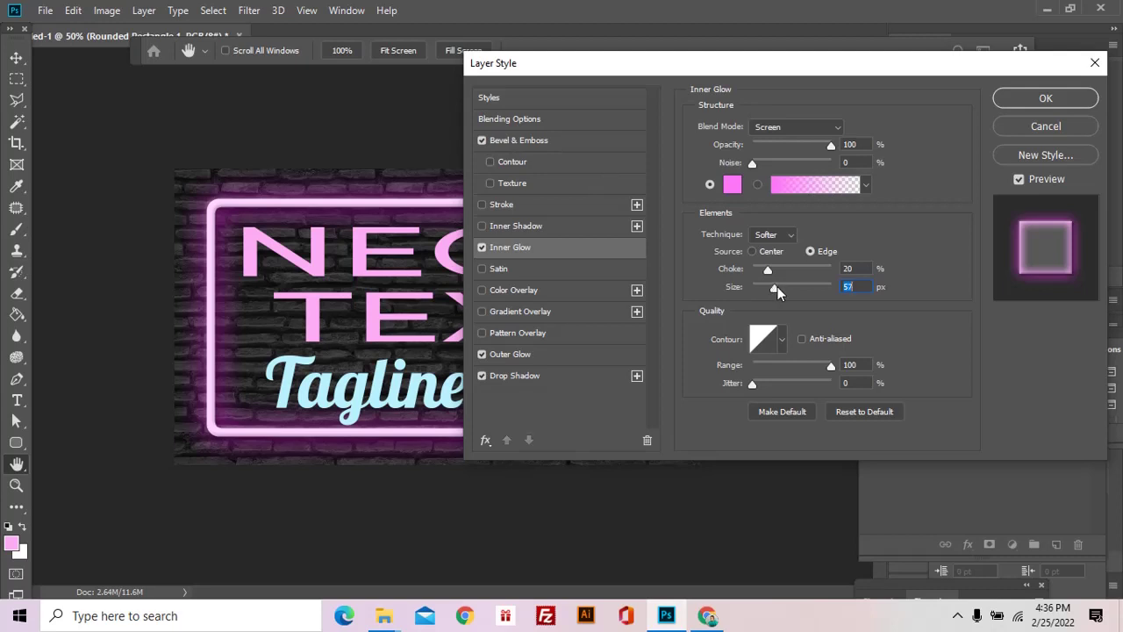
# - Tune the frame's Emboss bevel depth and 9 px size, then apply all four effects
pyautogui.click(567, 146)
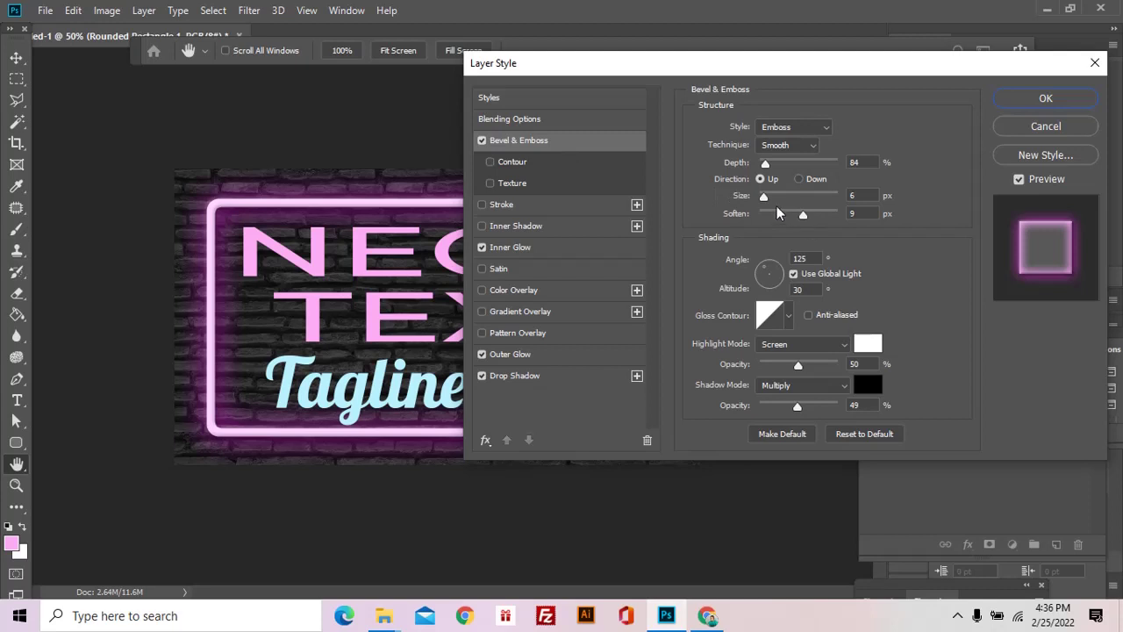
pyautogui.moveTo(766, 169); pyautogui.dragTo(786, 174)
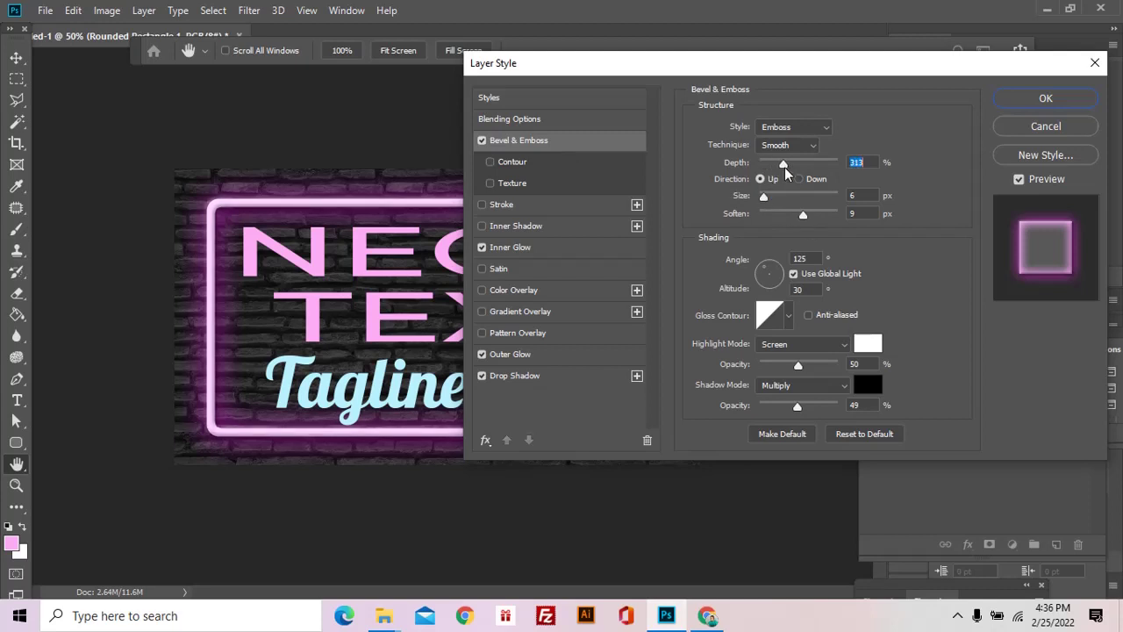
pyautogui.moveTo(786, 174); pyautogui.dragTo(768, 197)
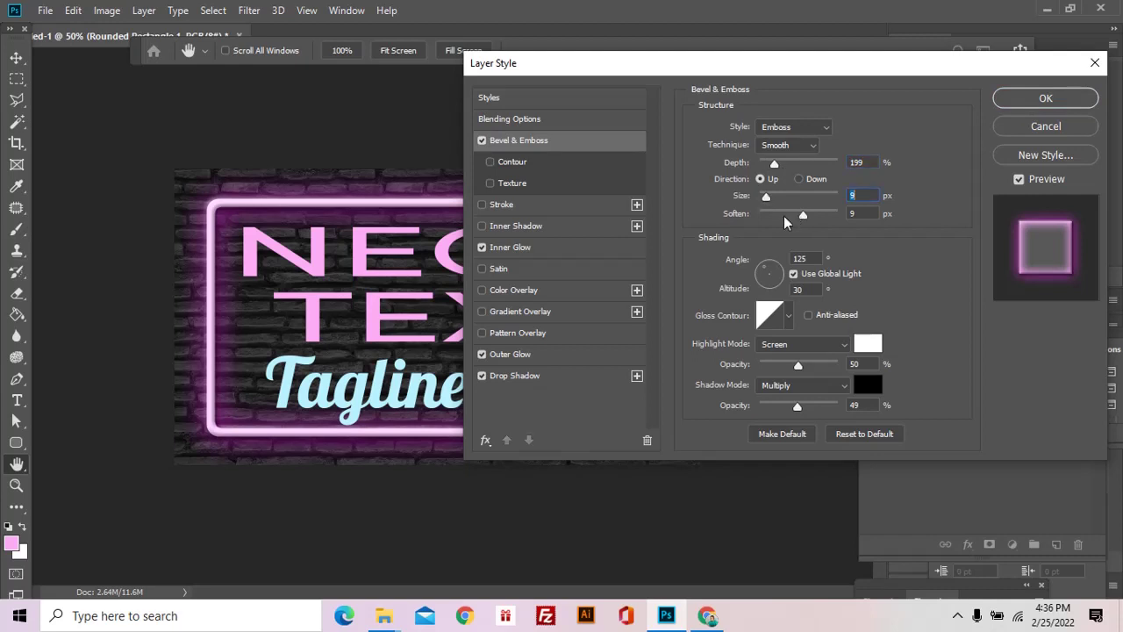
pyautogui.click(1050, 98)
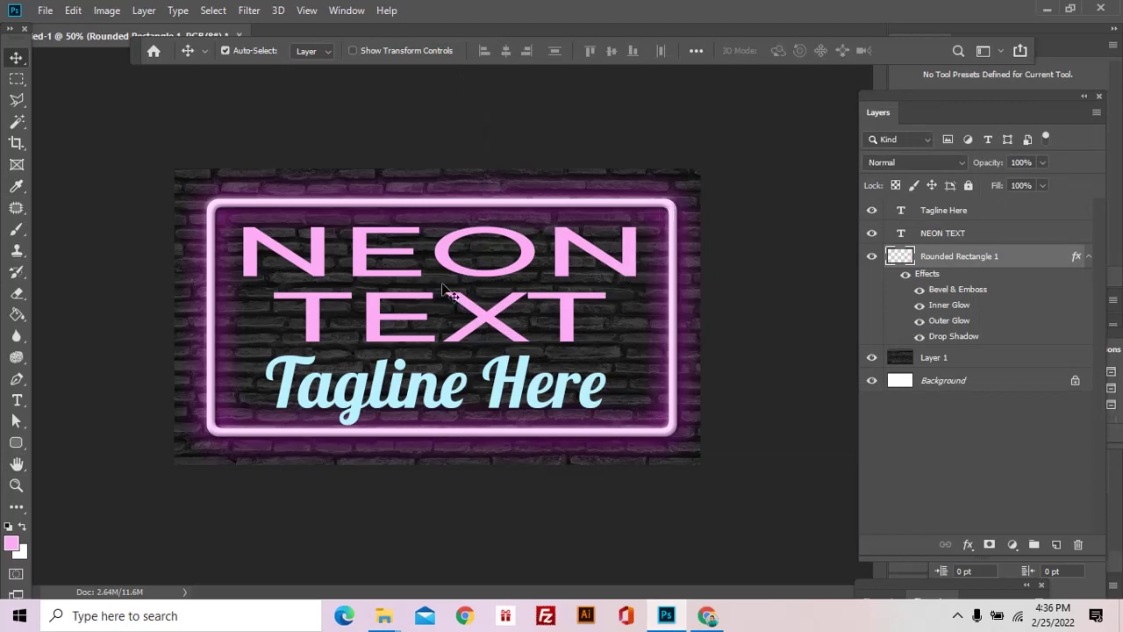
# - Give NEON TEXT a drop shadow (49%, 13 px distance, 18 px size) and enable Outer Glow
pyautogui.click(577, 252)
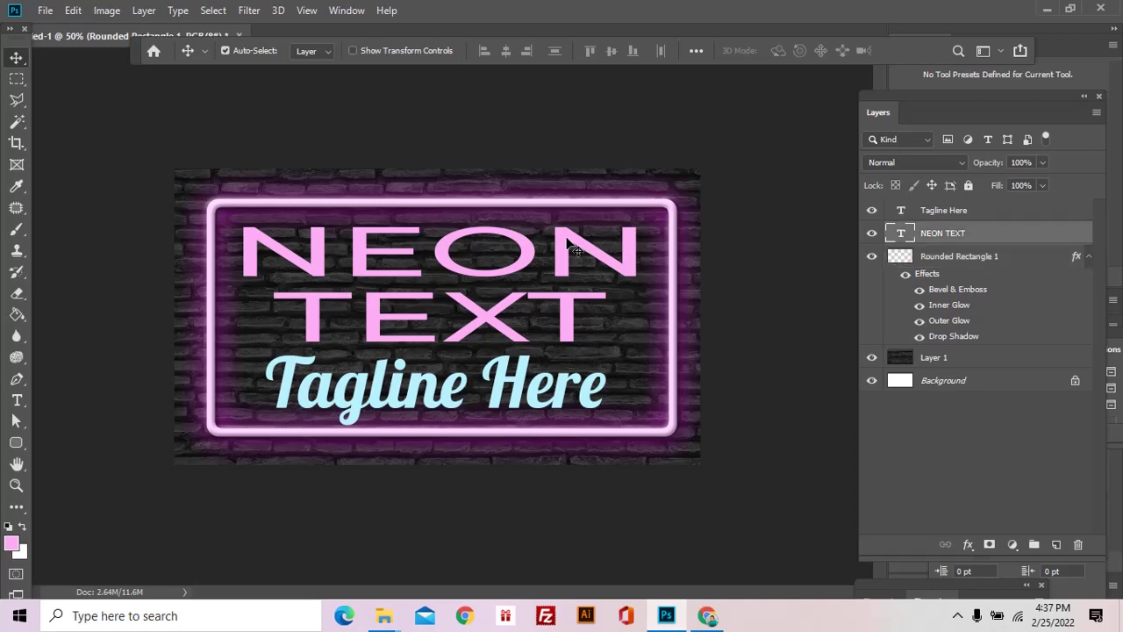
pyautogui.click(968, 545)
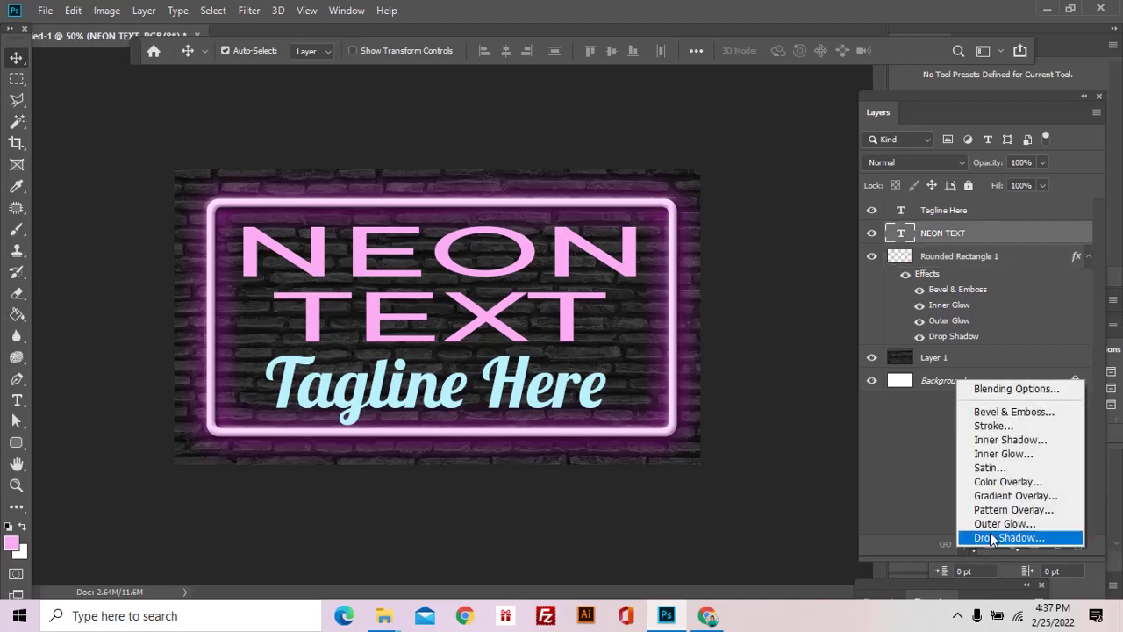
pyautogui.click(990, 537)
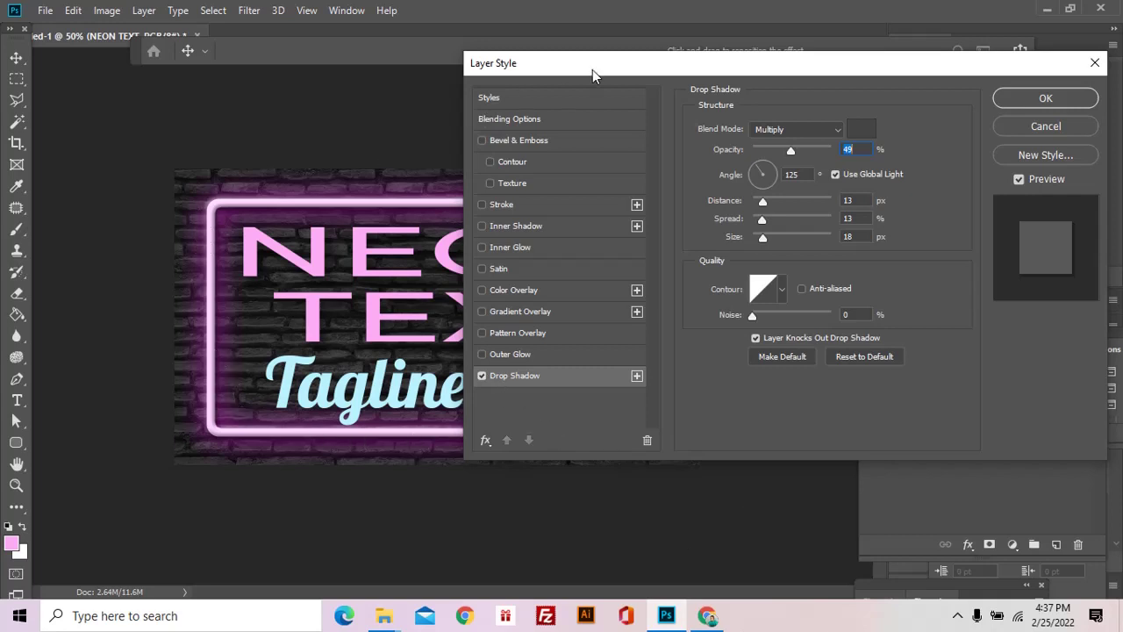
pyautogui.moveTo(593, 70); pyautogui.dragTo(642, 71)
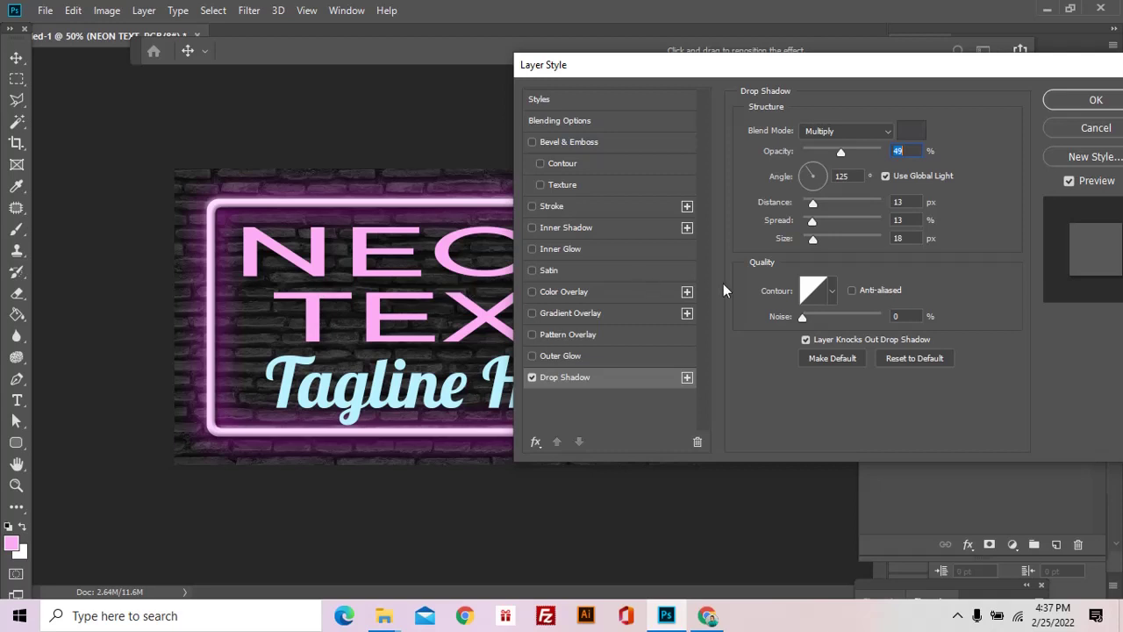
pyautogui.click(815, 239)
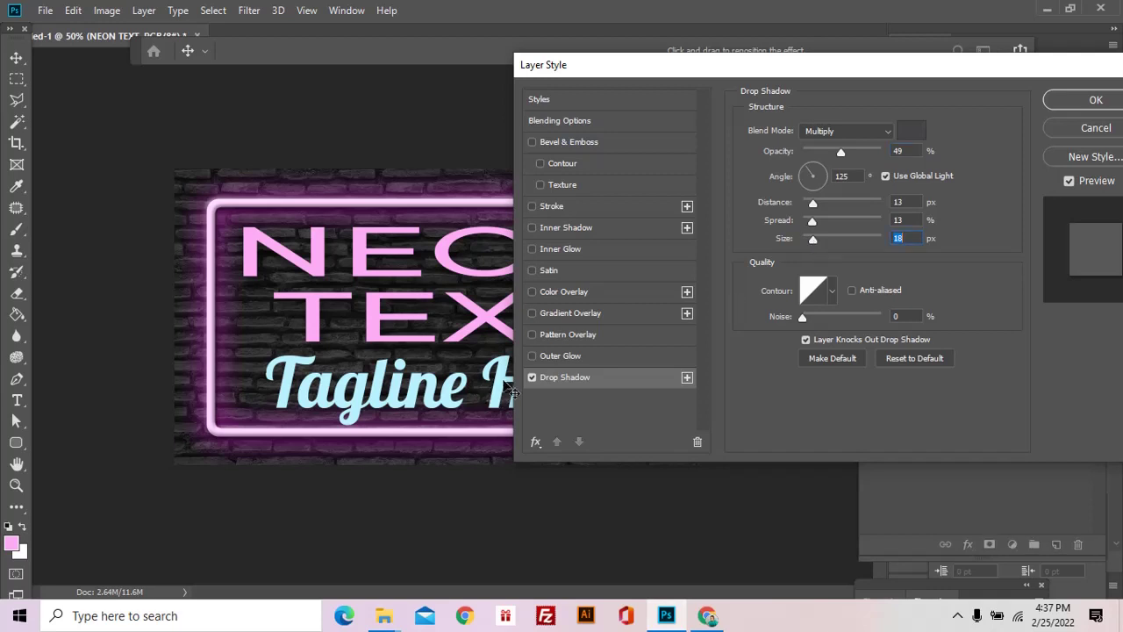
pyautogui.click(532, 356)
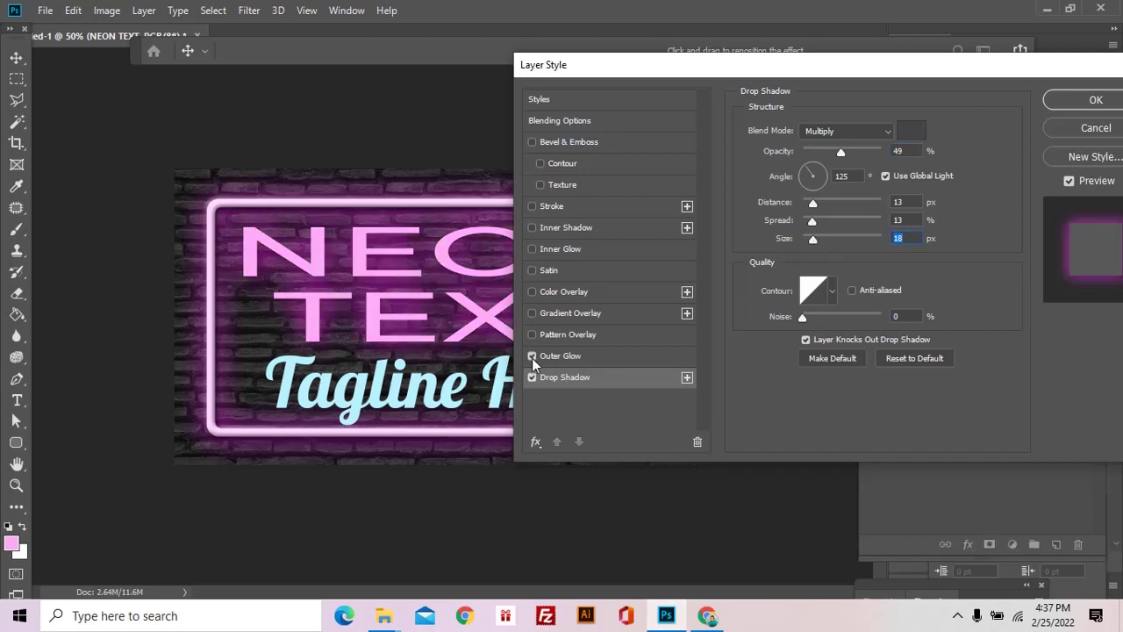
# - Shrink the NEON TEXT outer glow to 49 px and add an inner glow (16% choke, 32 px)
pyautogui.click(583, 356)
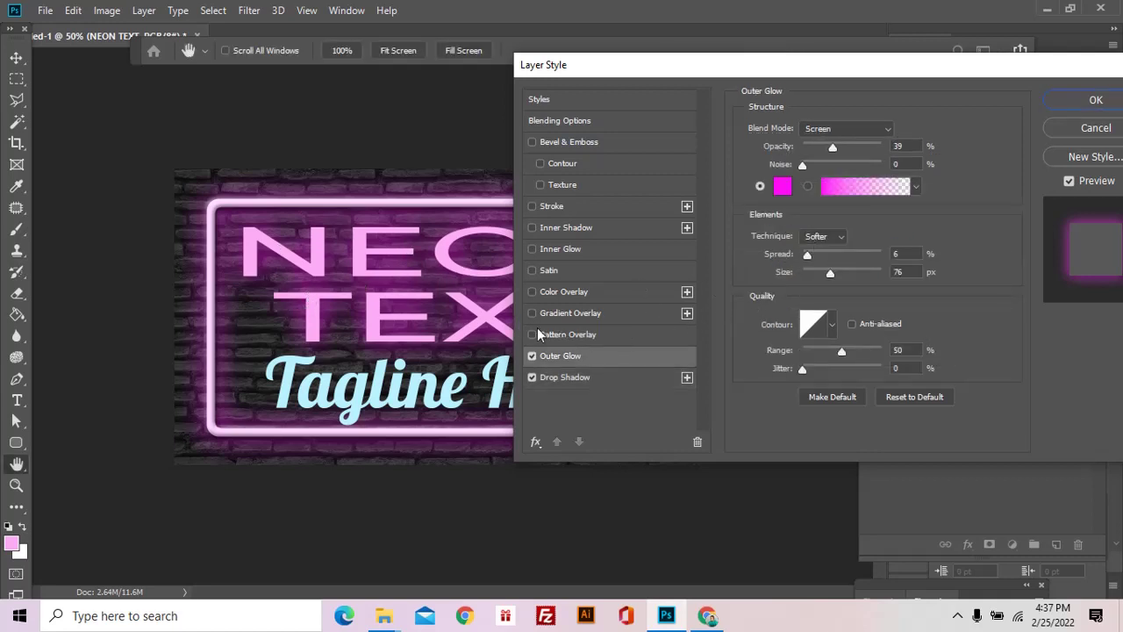
pyautogui.moveTo(832, 271); pyautogui.dragTo(823, 271)
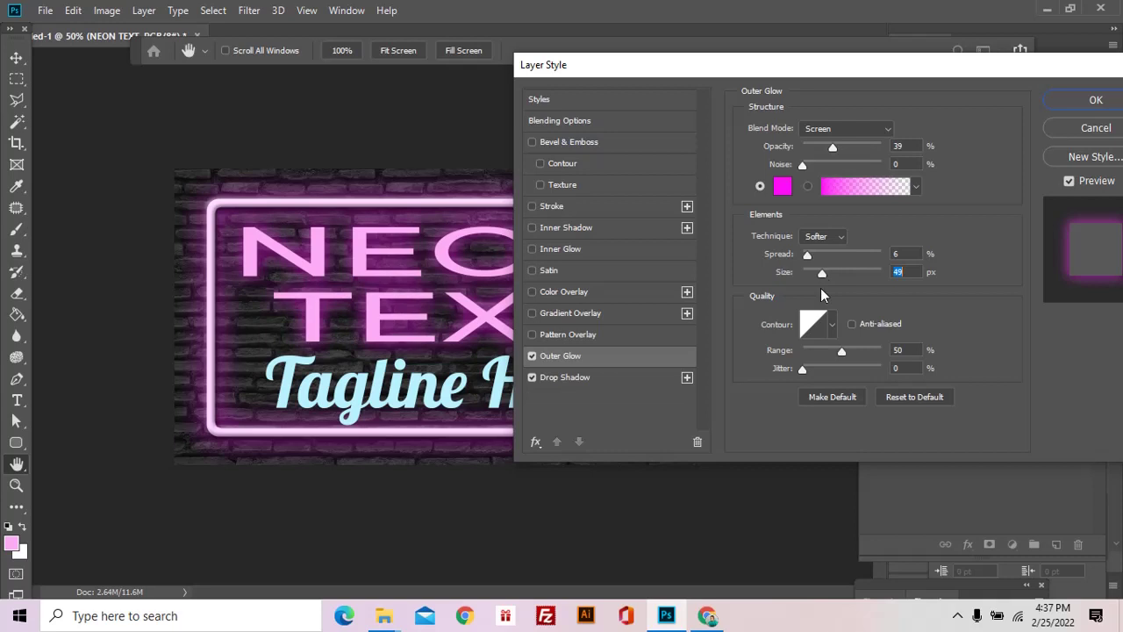
pyautogui.click(530, 250)
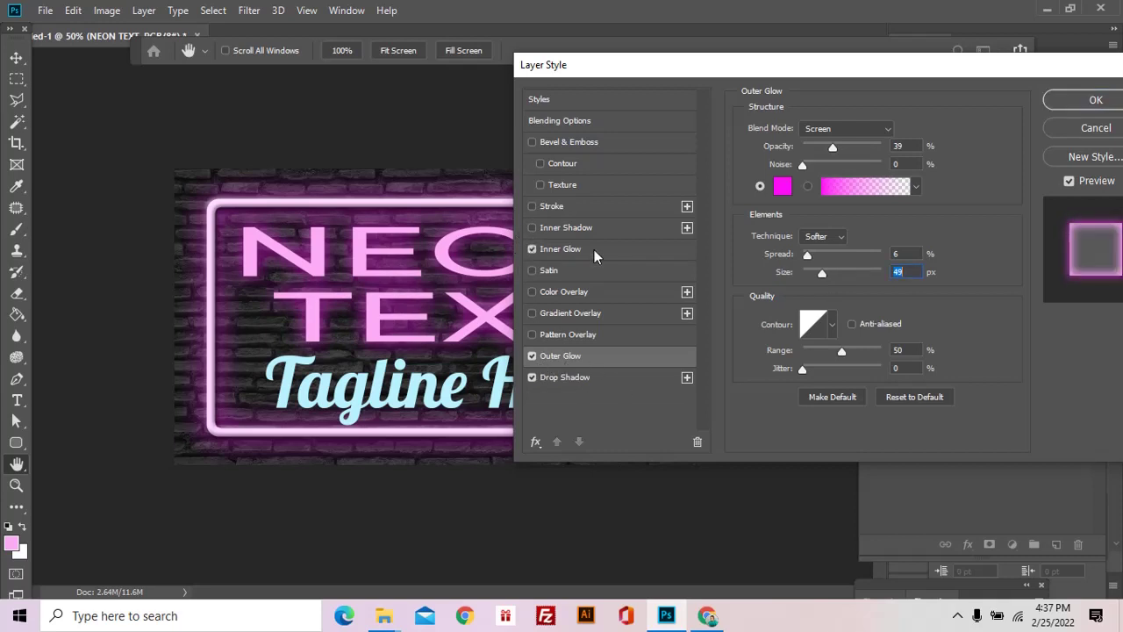
pyautogui.click(595, 249)
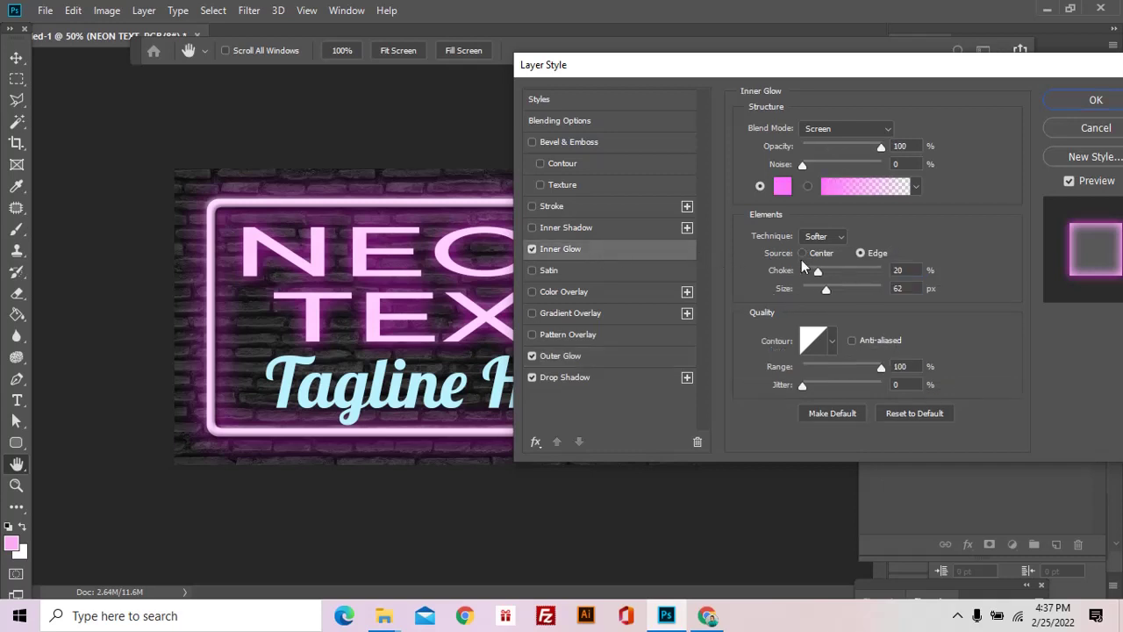
pyautogui.moveTo(820, 272)
pyautogui.mouseDown()
pyautogui.moveTo(835, 292)
pyautogui.moveTo(819, 294)
pyautogui.mouseUp()
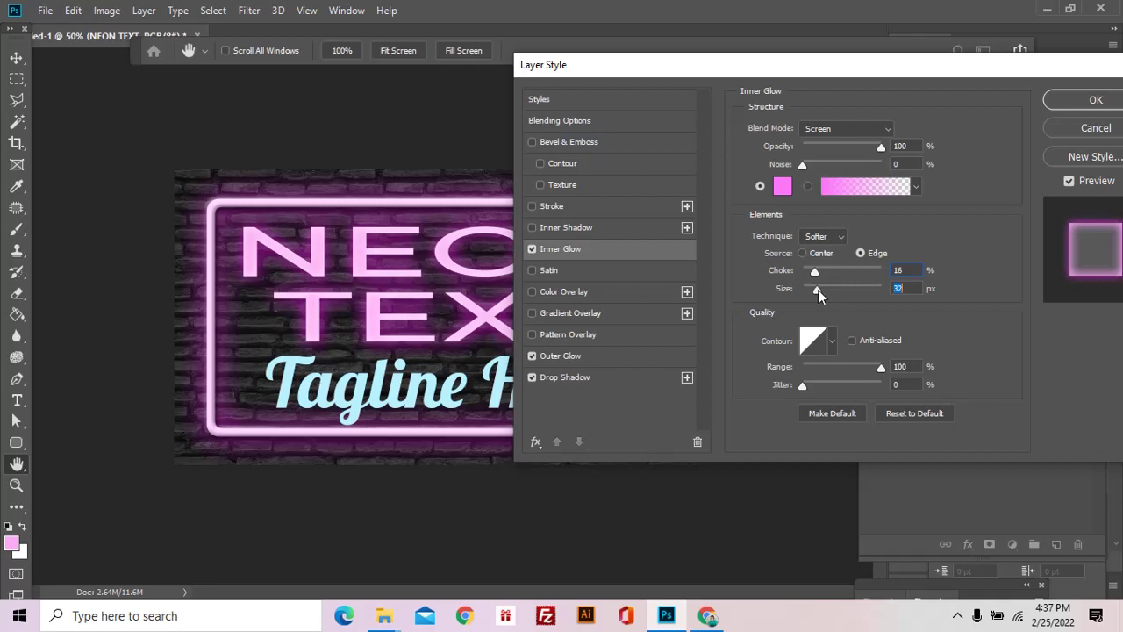
pyautogui.click(818, 289)
# - Add an Emboss bevel to NEON TEXT (147% depth, 7 px size, 10 px soften) and apply the effects
pyautogui.click(531, 143)
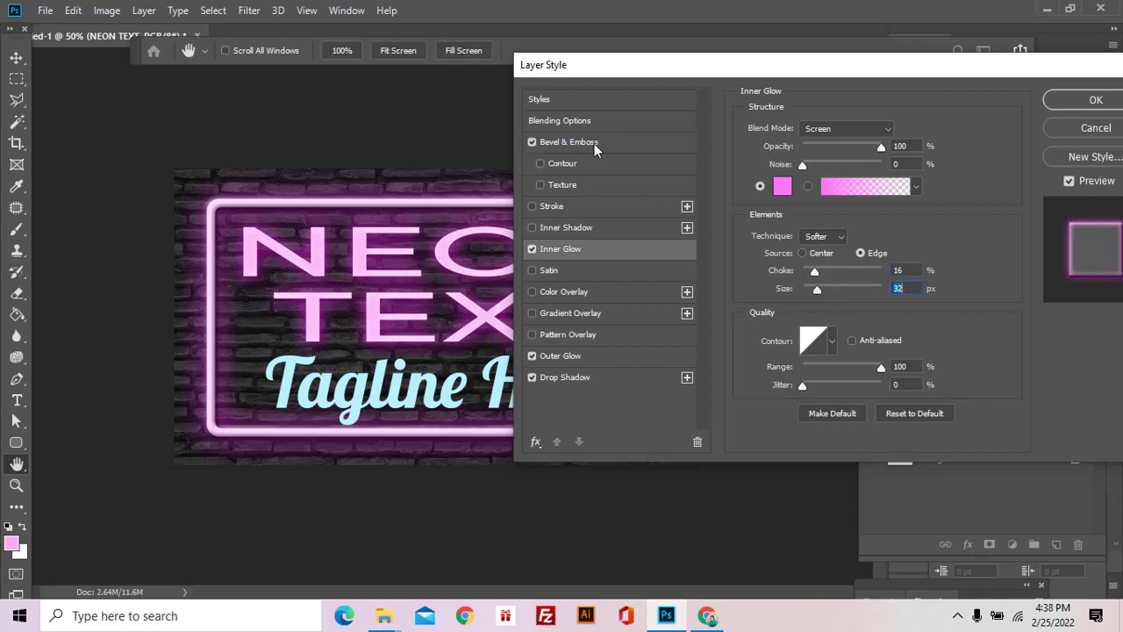
pyautogui.click(594, 143)
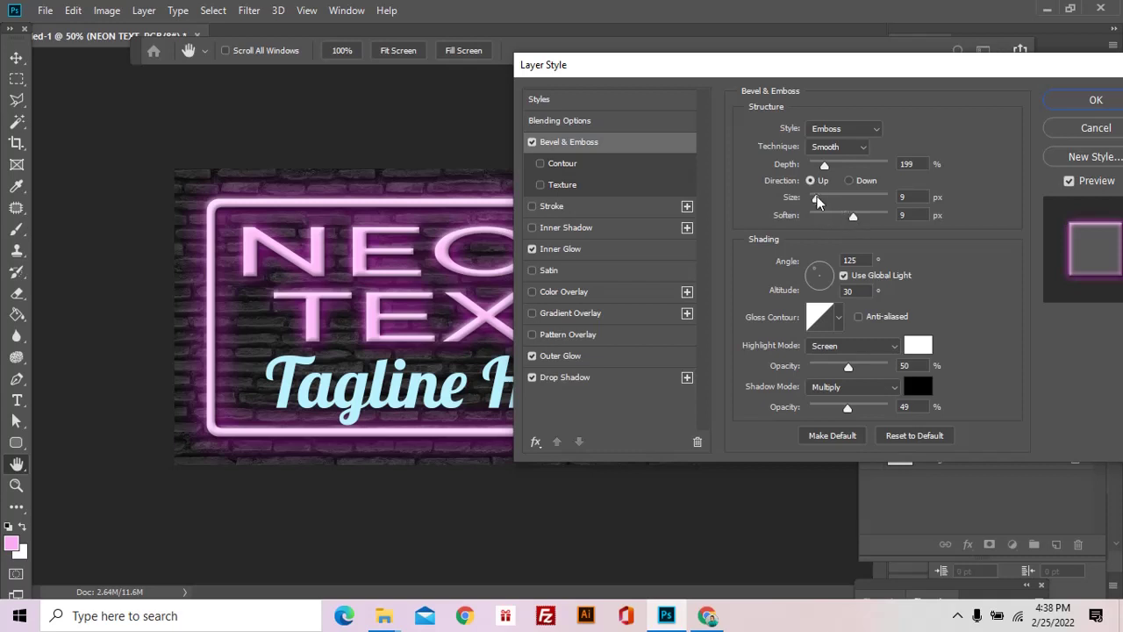
pyautogui.moveTo(816, 198); pyautogui.dragTo(819, 197)
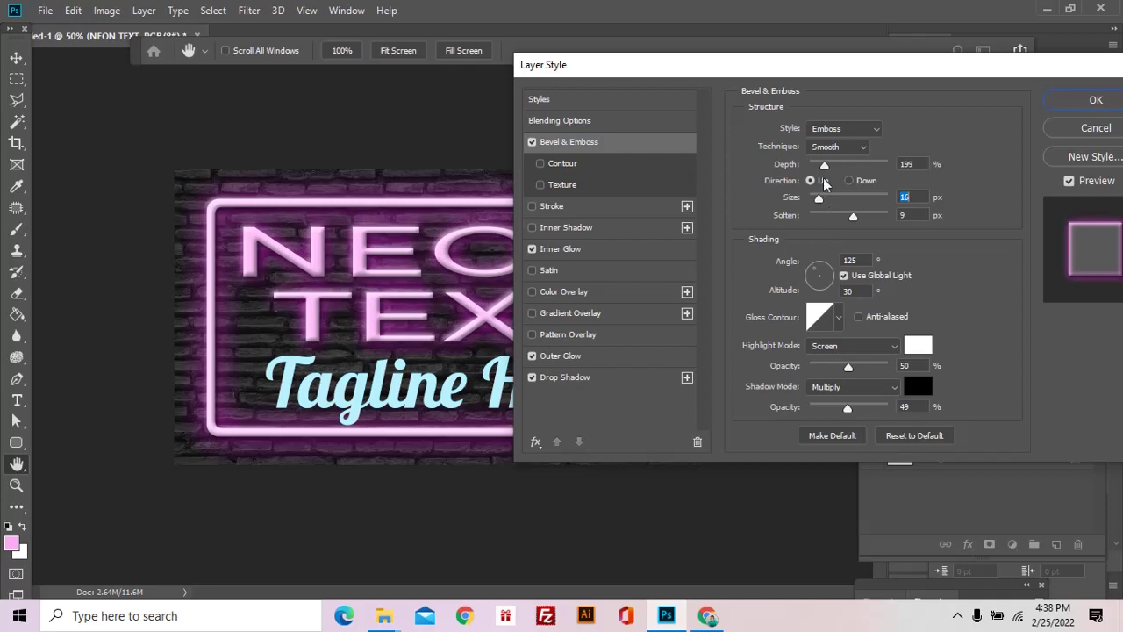
pyautogui.moveTo(824, 164); pyautogui.dragTo(822, 172)
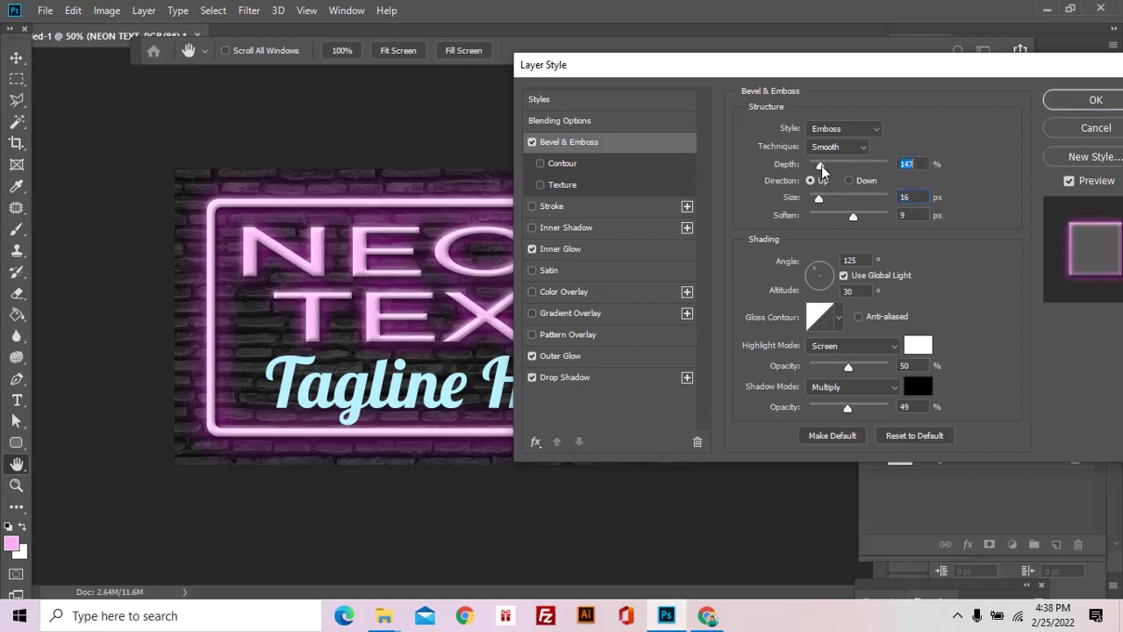
pyautogui.moveTo(853, 217); pyautogui.dragTo(816, 202)
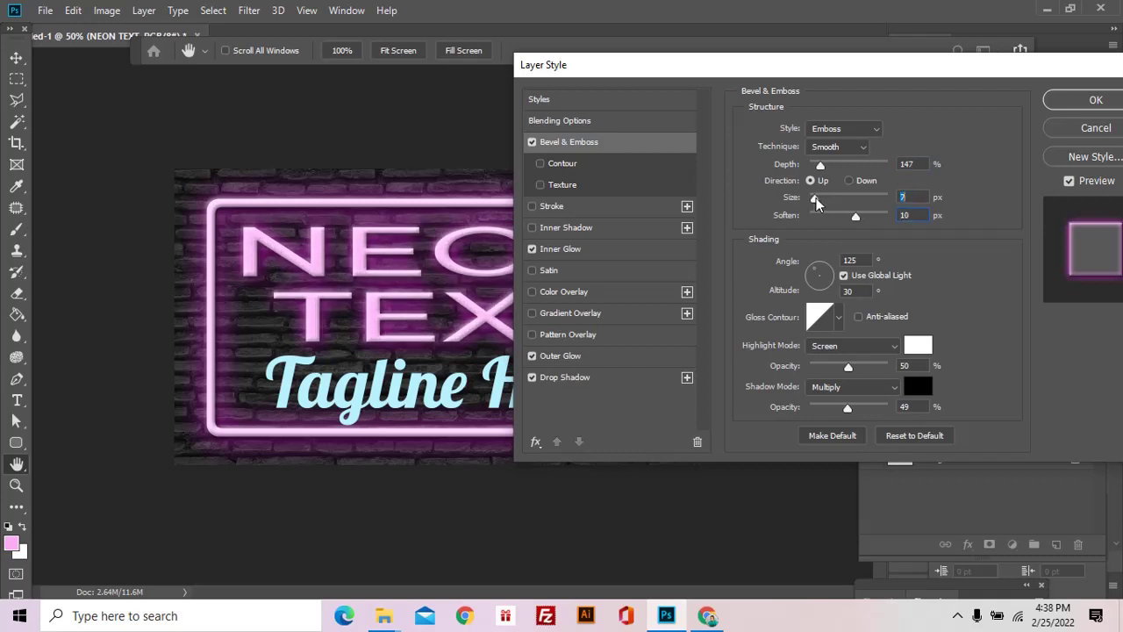
pyautogui.moveTo(794, 69)
pyautogui.mouseDown()
pyautogui.moveTo(873, 320)
pyautogui.moveTo(934, 178)
pyautogui.mouseUp()
pyautogui.moveTo(765, 145); pyautogui.dragTo(690, 122)
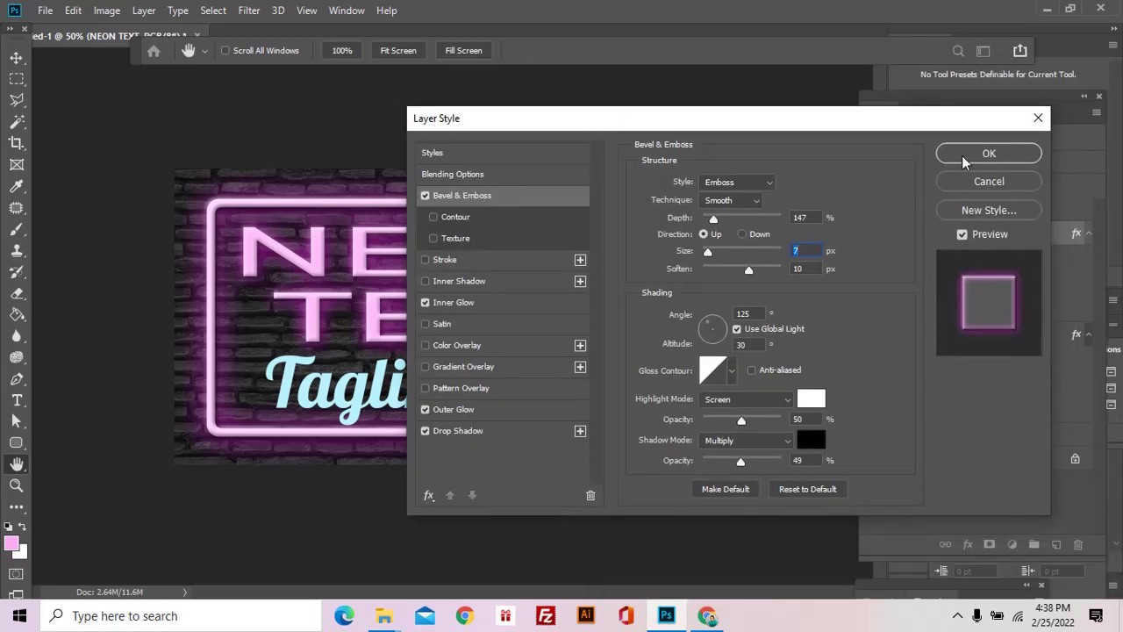
pyautogui.click(965, 155)
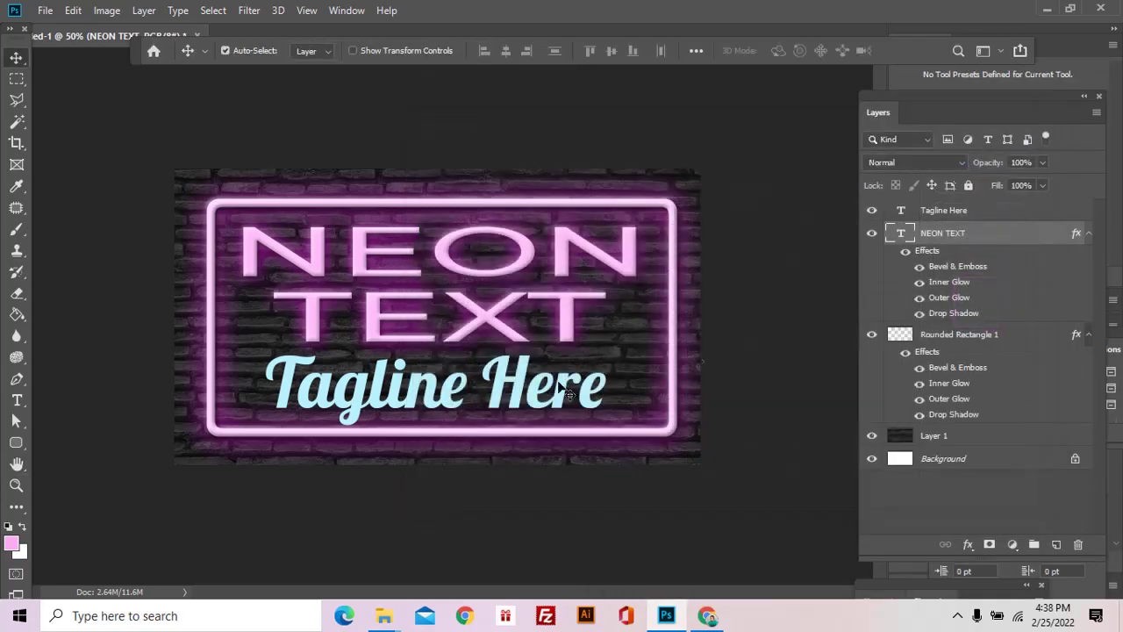
# - Add a drop shadow and a magenta outer glow to the Tagline Here layer
pyautogui.click(546, 395)
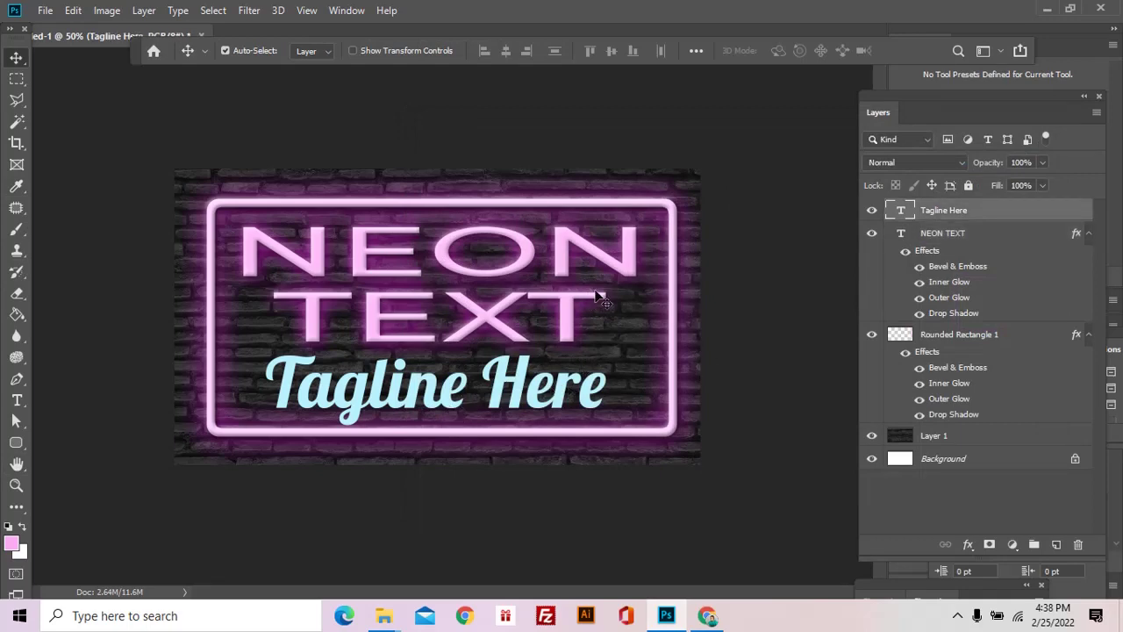
pyautogui.click(969, 545)
pyautogui.click(1000, 532)
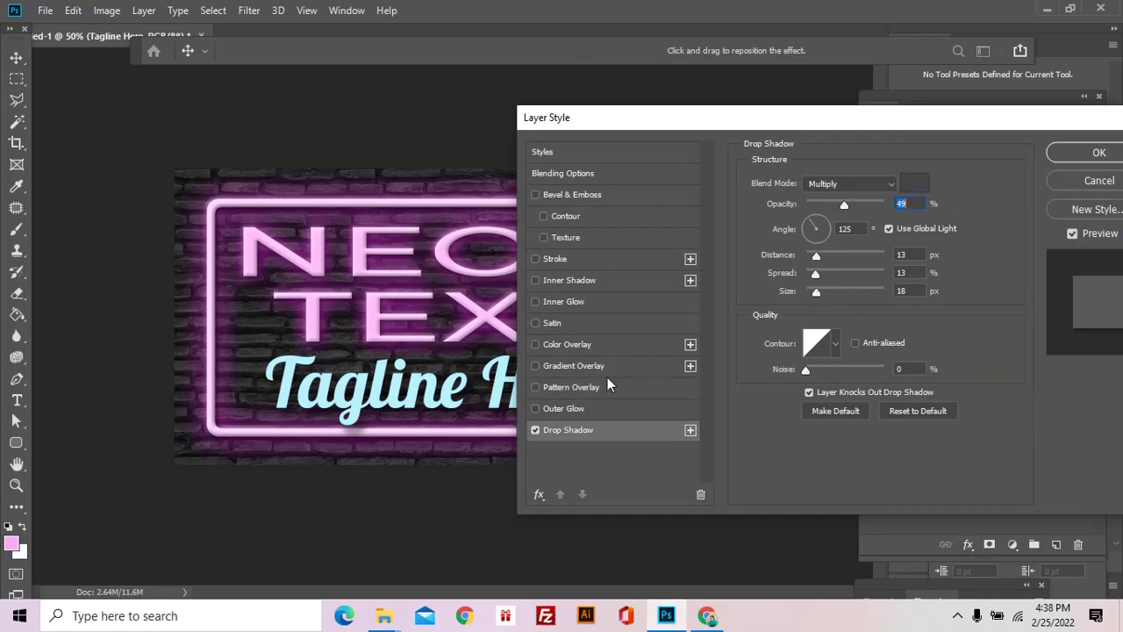
pyautogui.click(536, 411)
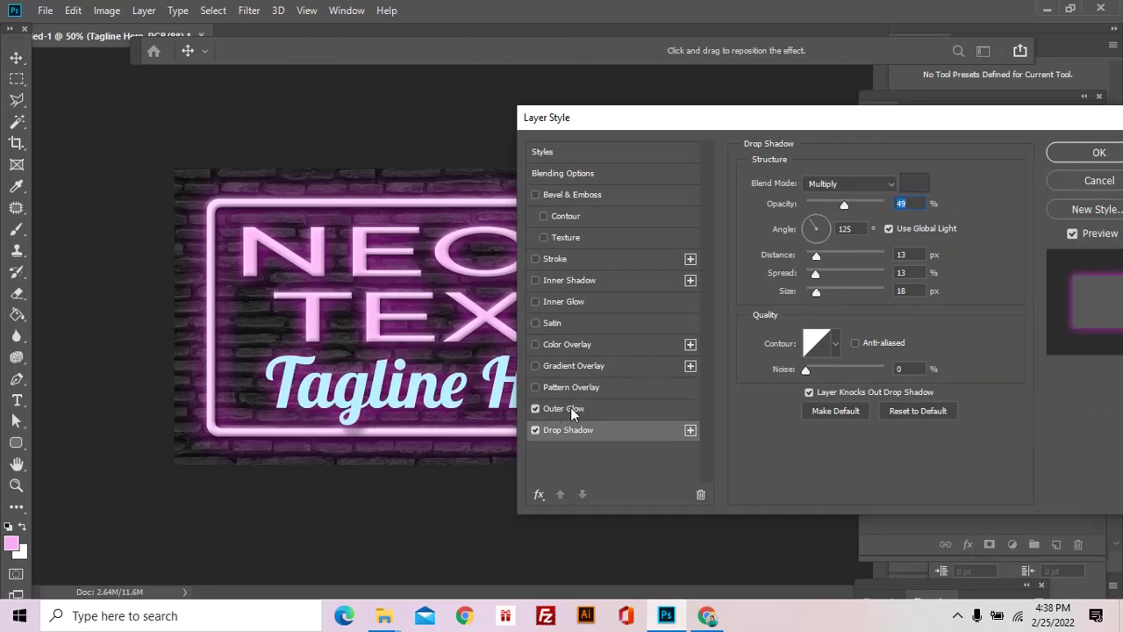
pyautogui.click(600, 406)
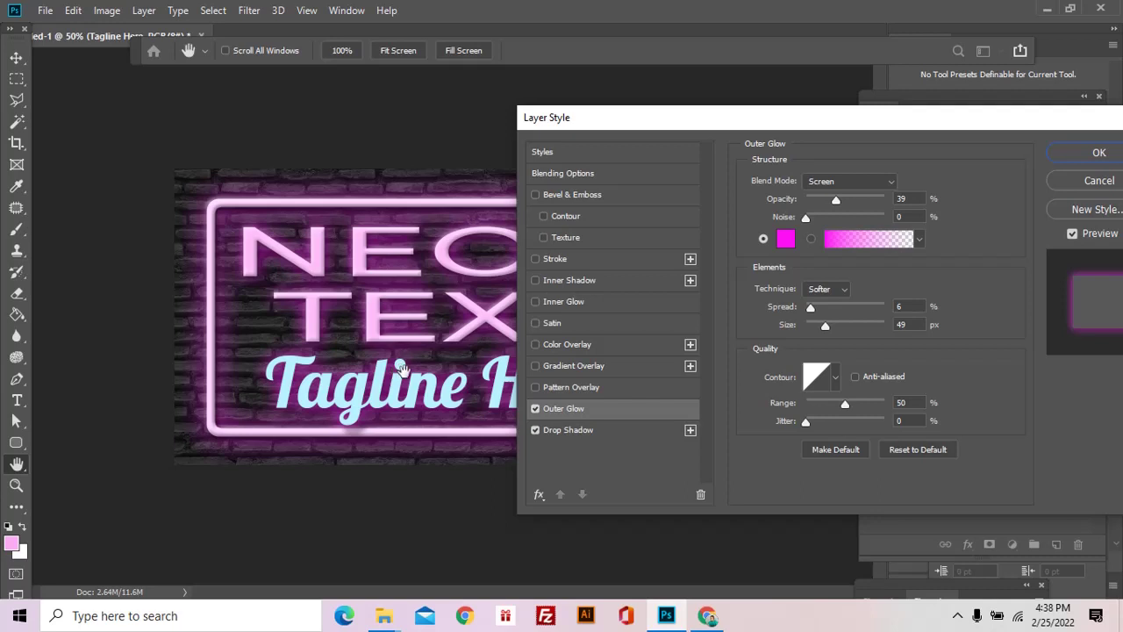
# - Change the tagline's outer glow colour to cyan and fine-tune its size
pyautogui.click(785, 240)
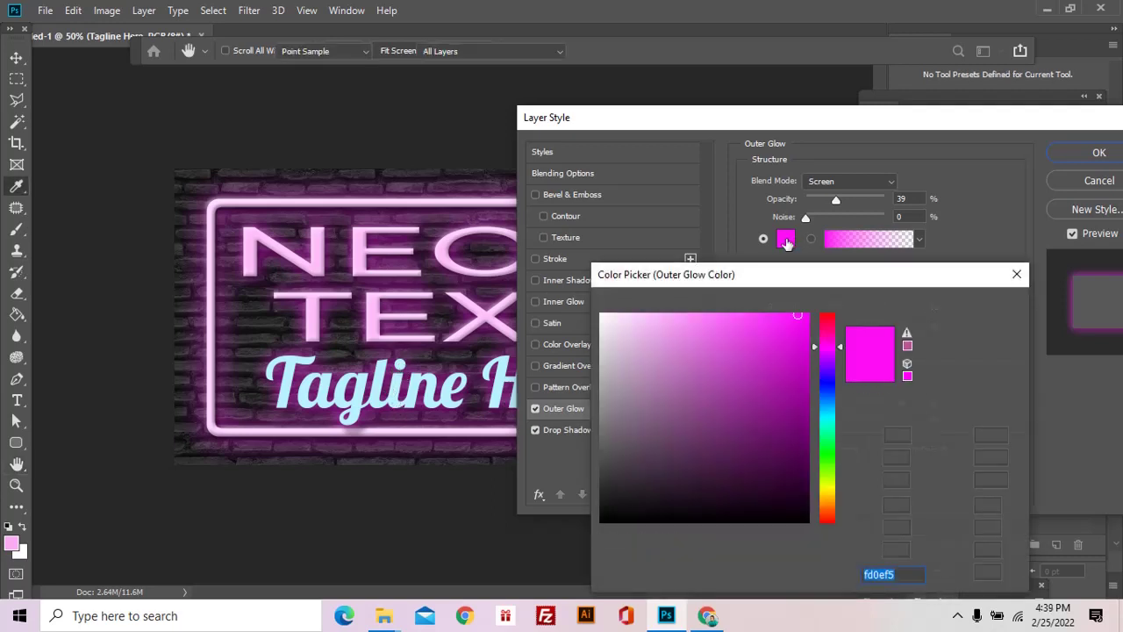
pyautogui.click(828, 412)
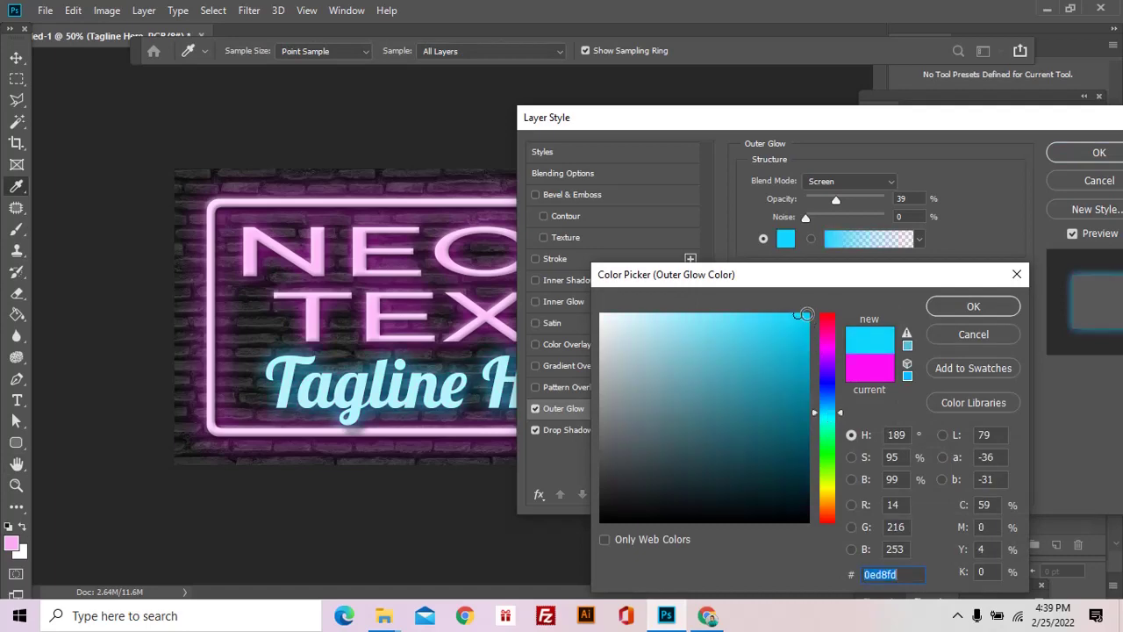
pyautogui.click(800, 315)
pyautogui.click(953, 305)
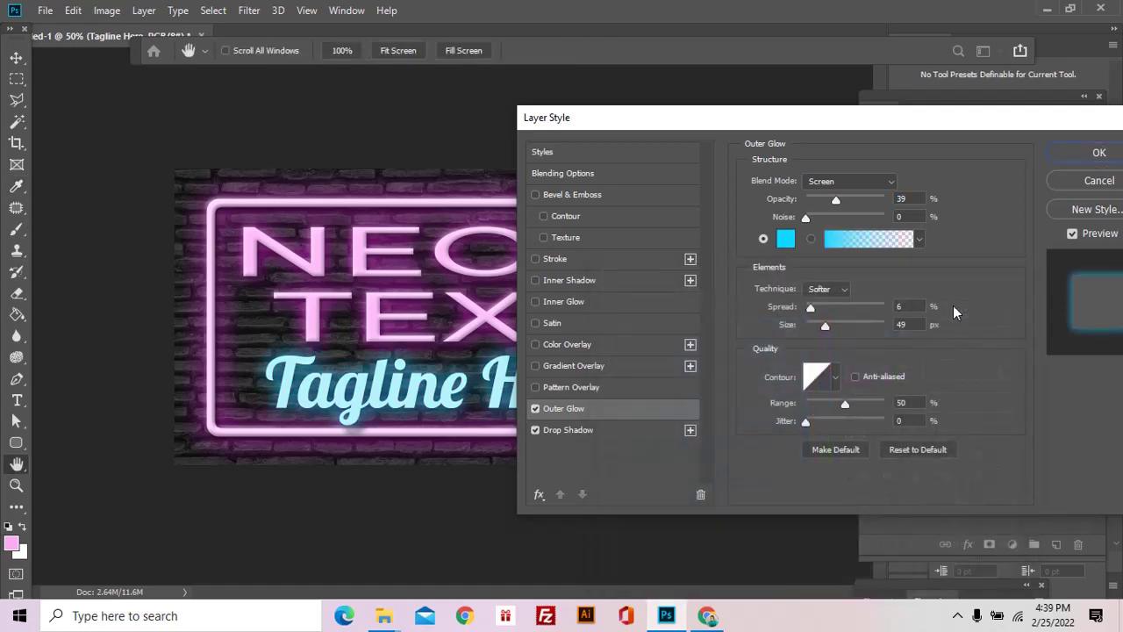
pyautogui.moveTo(826, 325); pyautogui.dragTo(839, 324)
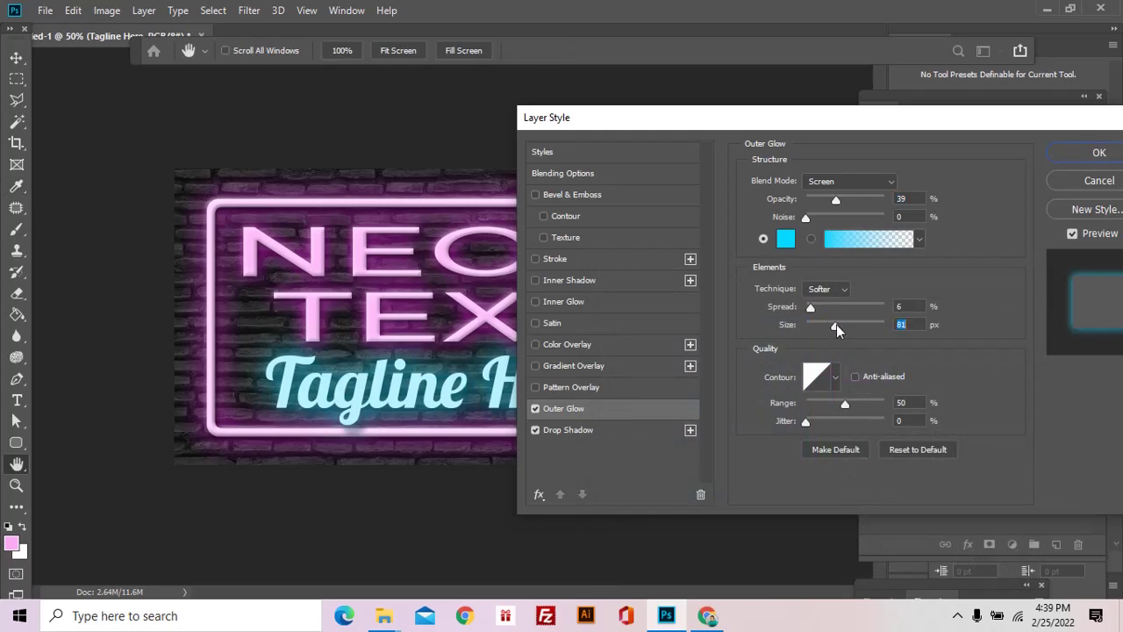
pyautogui.moveTo(836, 323); pyautogui.dragTo(833, 324)
# - Add a cyan (01e1fc) inner glow to the tagline with 10% choke and 29 px size
pyautogui.click(535, 302)
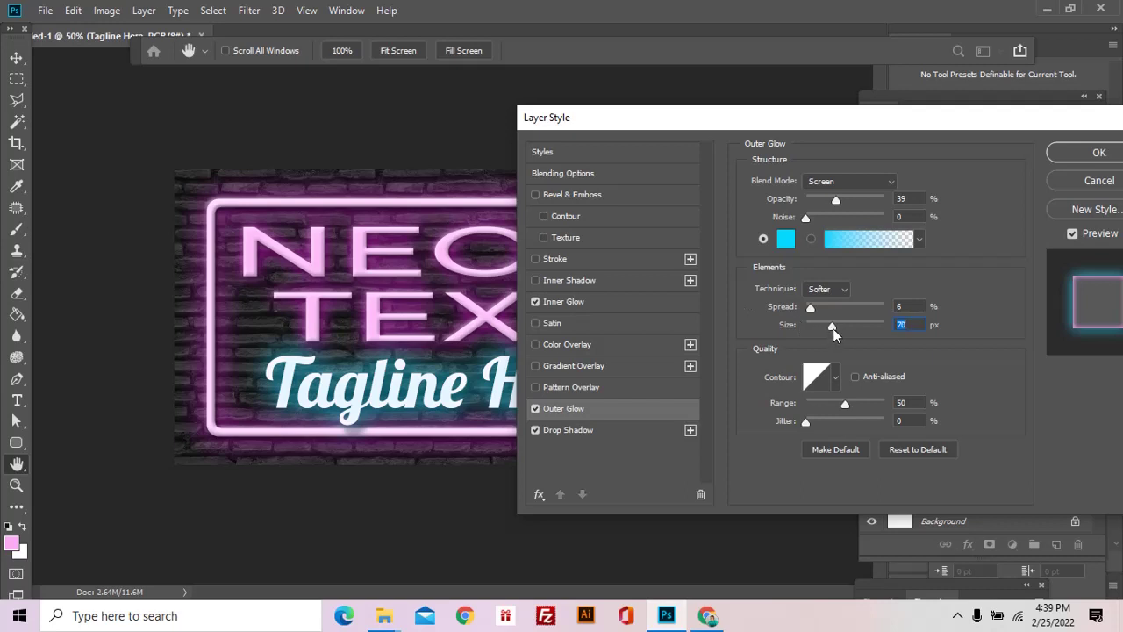
pyautogui.moveTo(833, 329); pyautogui.dragTo(825, 328)
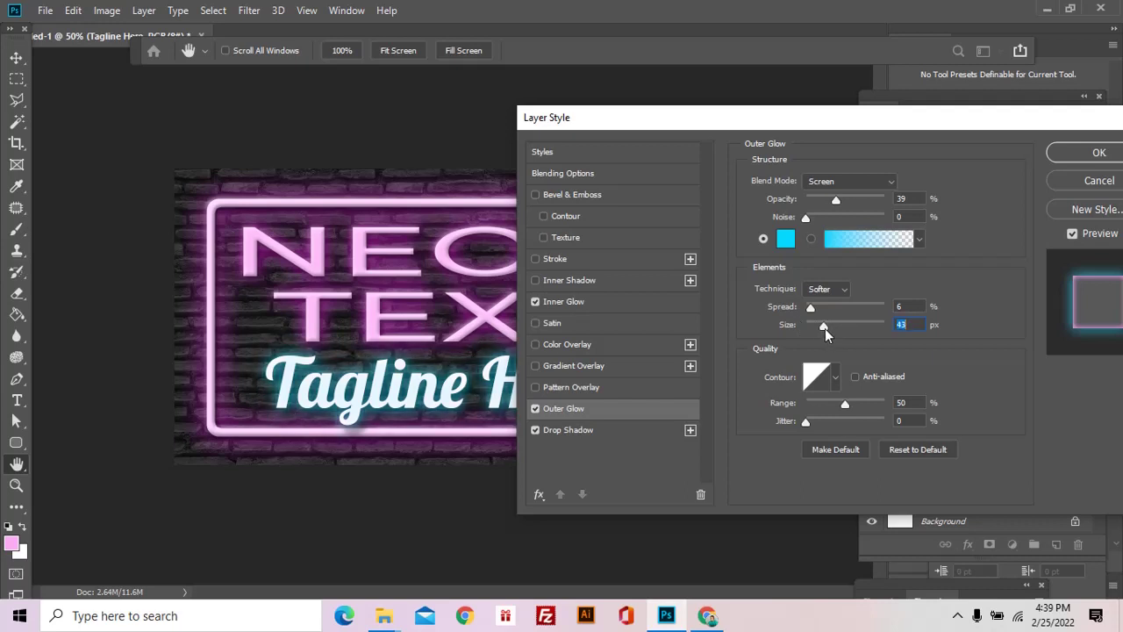
pyautogui.hotkey('ctrl', 'z')
pyautogui.click(585, 304)
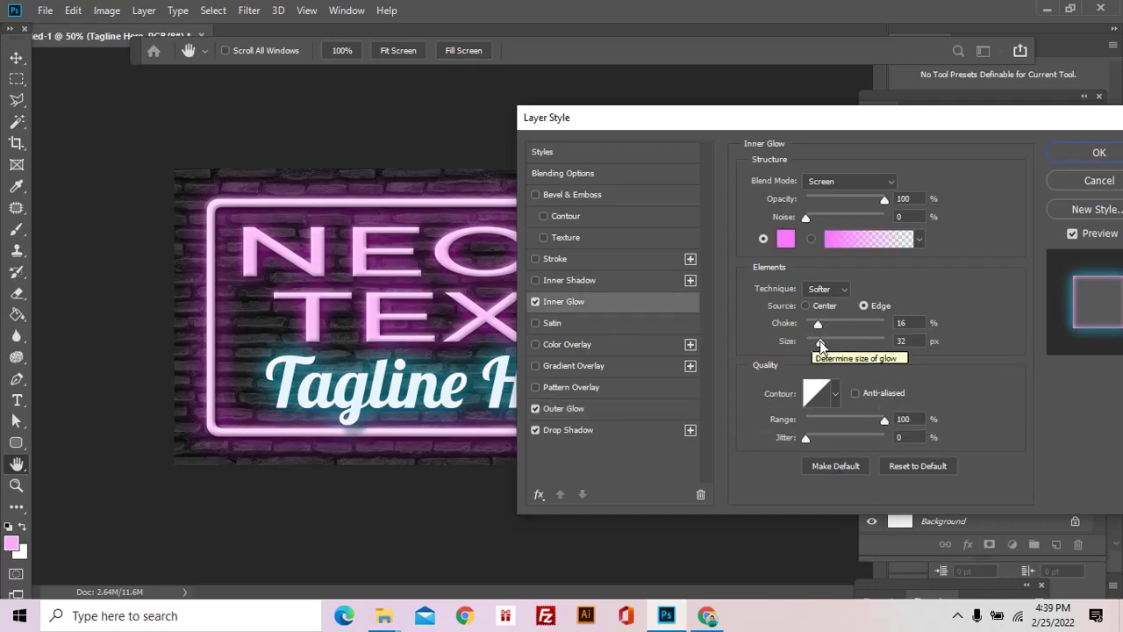
pyautogui.moveTo(820, 344); pyautogui.dragTo(825, 345)
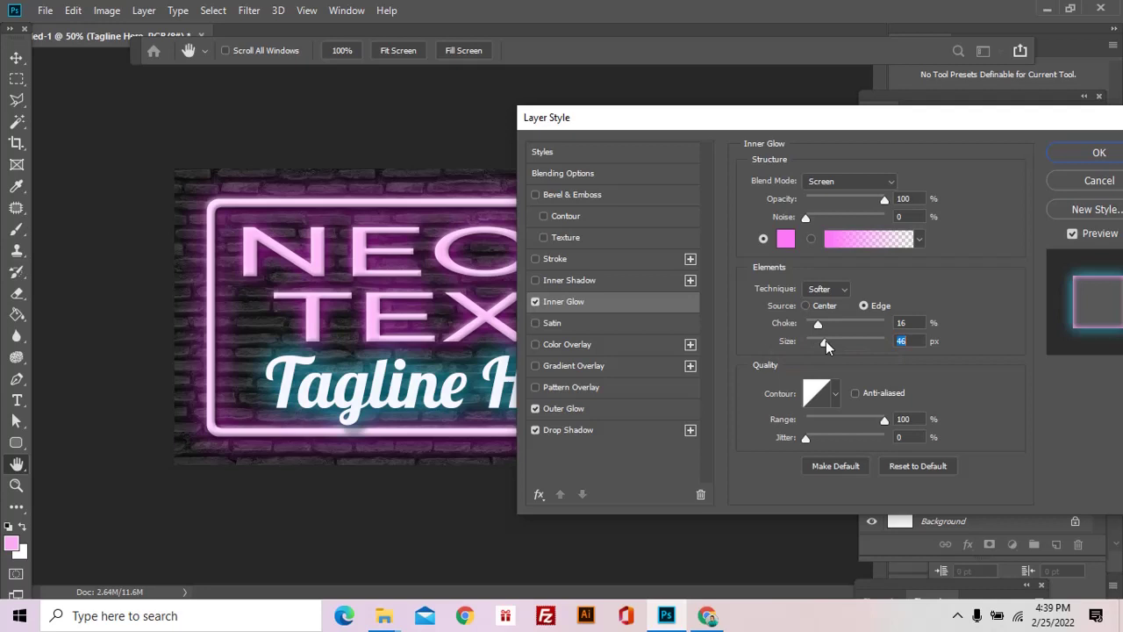
pyautogui.click(790, 242)
pyautogui.click(827, 414)
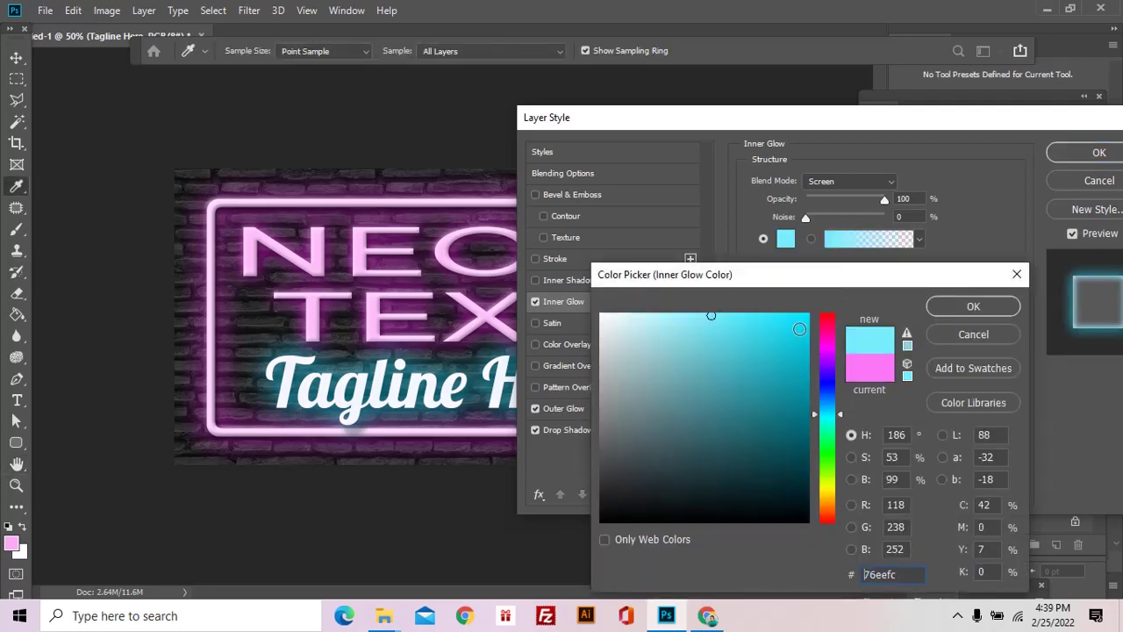
pyautogui.click(807, 314)
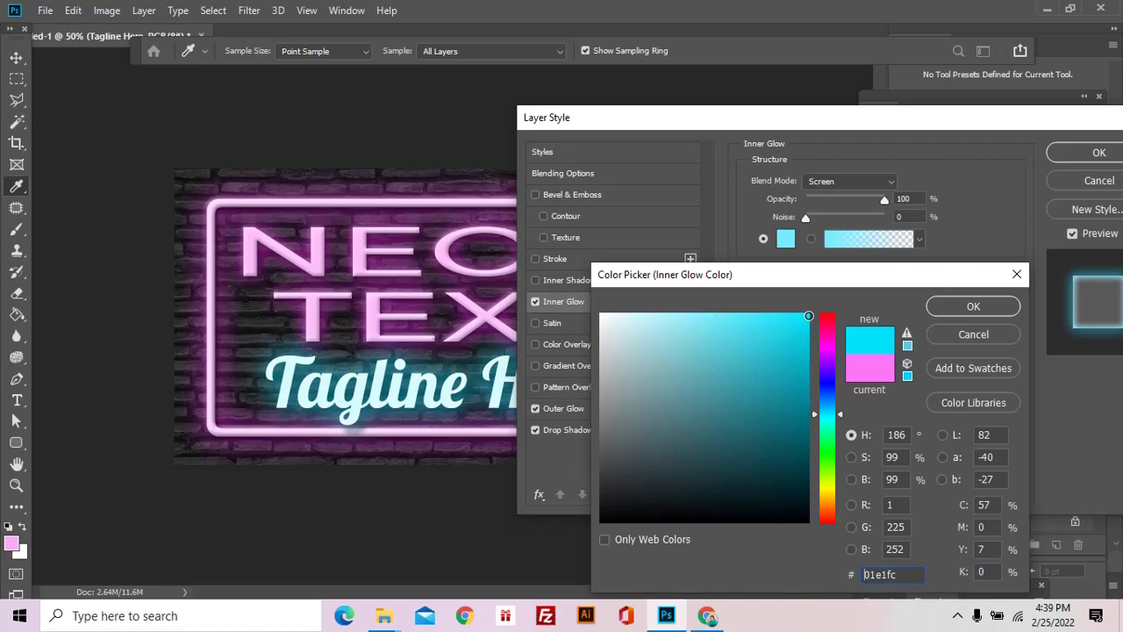
pyautogui.click(952, 306)
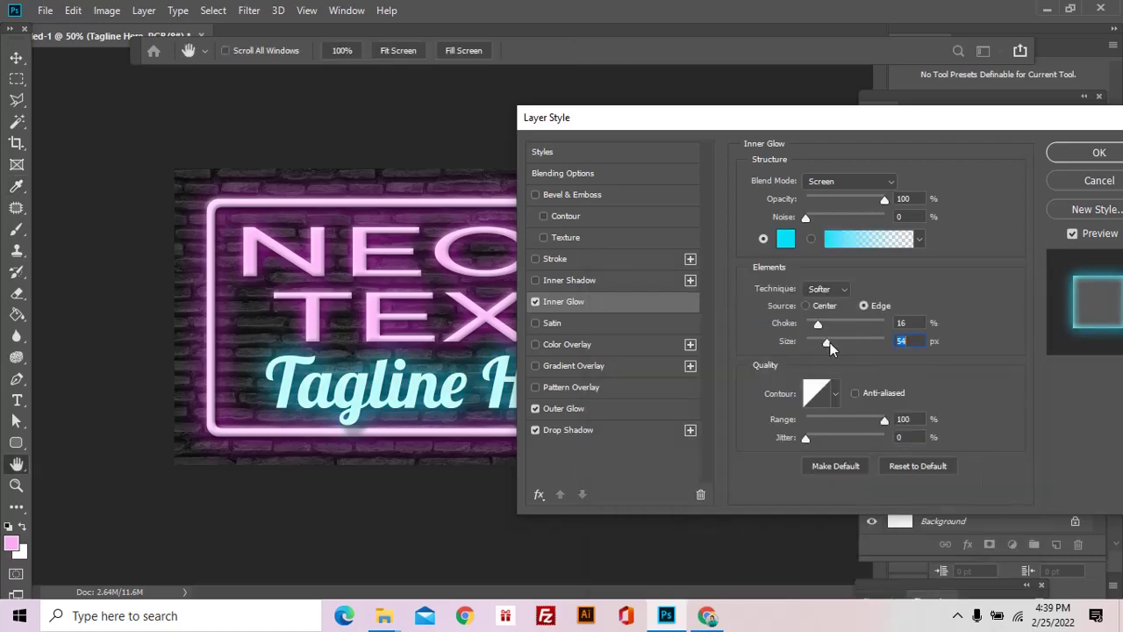
pyautogui.moveTo(826, 342)
pyautogui.mouseDown()
pyautogui.moveTo(809, 343)
pyautogui.moveTo(830, 343)
pyautogui.moveTo(815, 326)
pyautogui.moveTo(820, 342)
pyautogui.mouseUp()
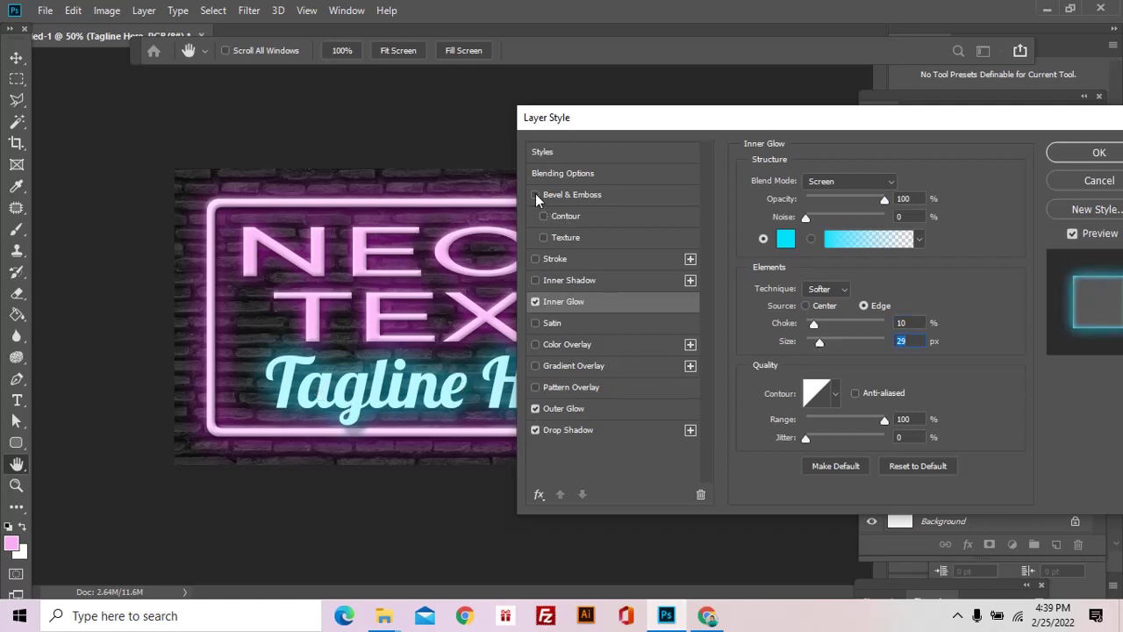
# - Give Tagline Here a Bevel & Emboss with Depth 105, Size 10, Soften 7, and apply its effects
pyautogui.click(635, 193)
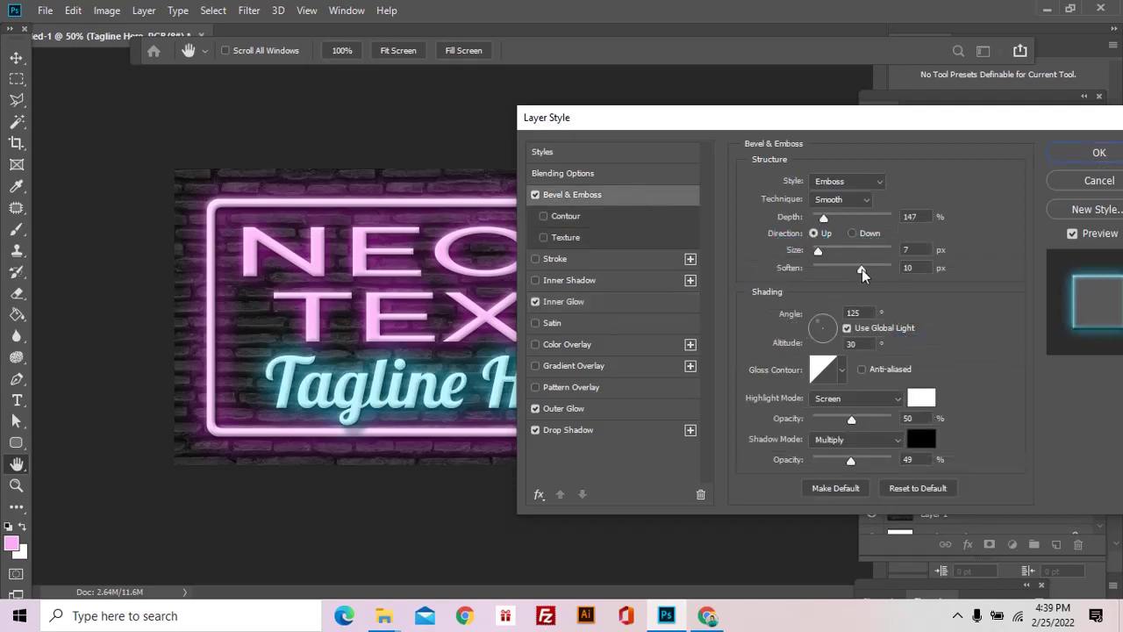
pyautogui.moveTo(827, 218)
pyautogui.mouseDown()
pyautogui.moveTo(836, 218)
pyautogui.moveTo(821, 218)
pyautogui.moveTo(817, 256)
pyautogui.moveTo(848, 270)
pyautogui.mouseUp()
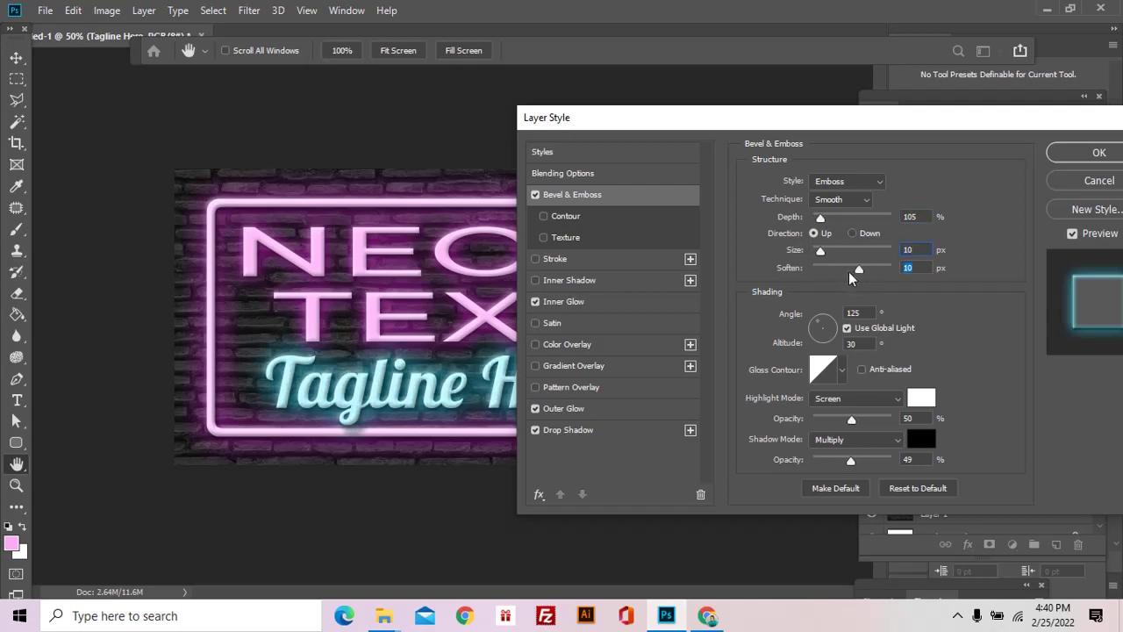
pyautogui.click(1097, 156)
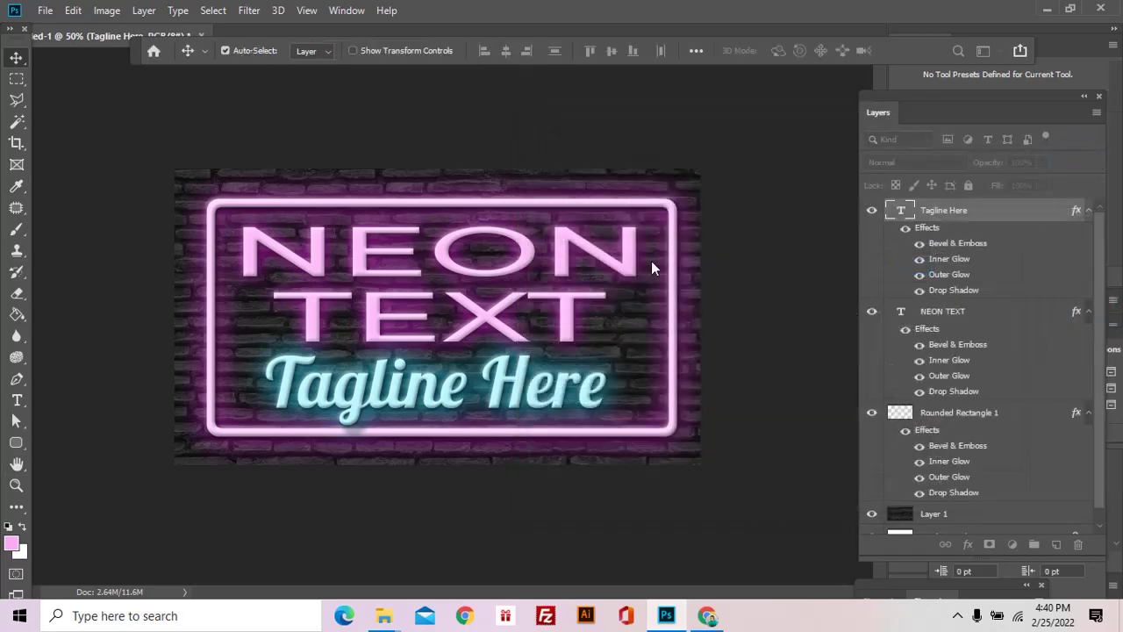
# - Zoom out to see the whole sign and select the brick-wall Layer 1
pyautogui.press('z')
pyautogui.keyDown('alt'); pyautogui.click(623, 305); pyautogui.keyUp('alt')
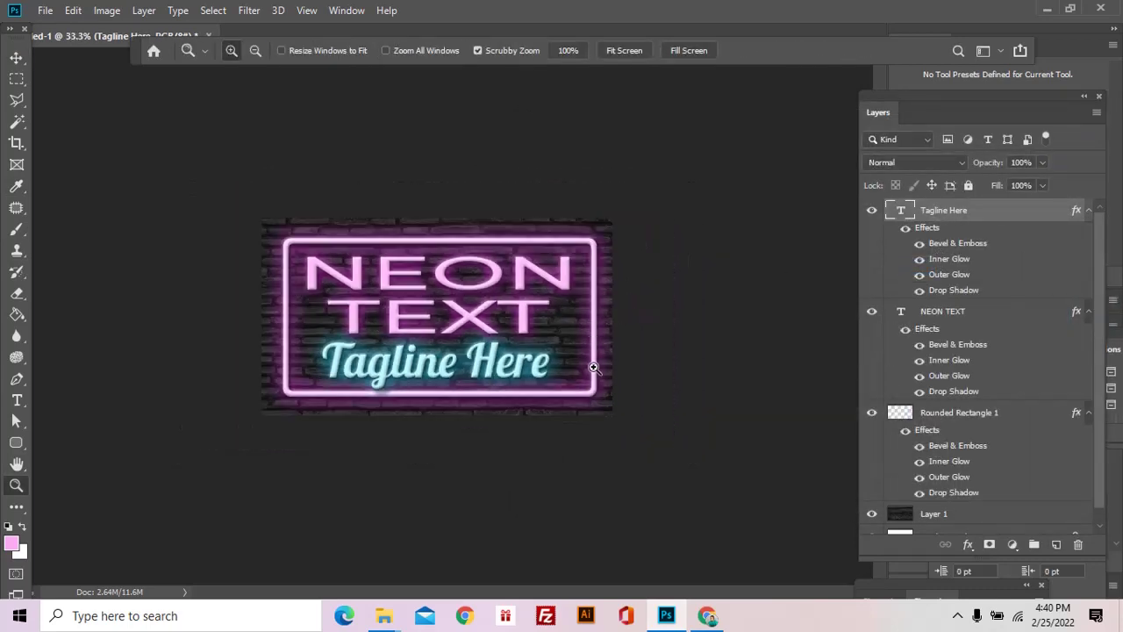
pyautogui.click(933, 515)
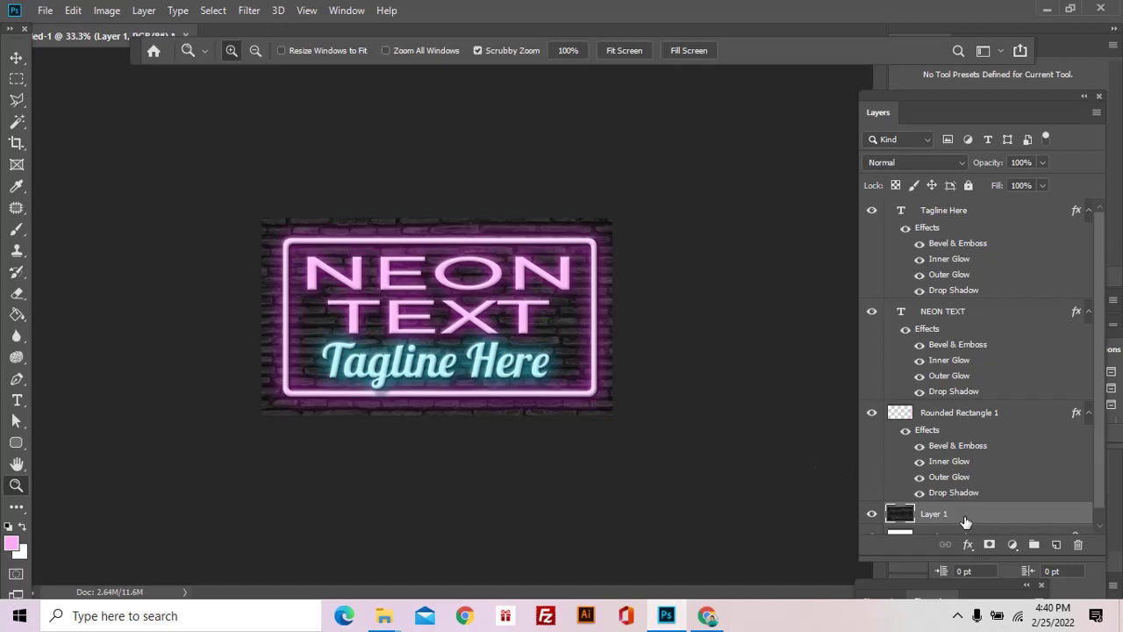
# - Apply Levels with input values 15, 1.24 and 216 to the brick wall
pyautogui.hotkey('ctrl', 'l')
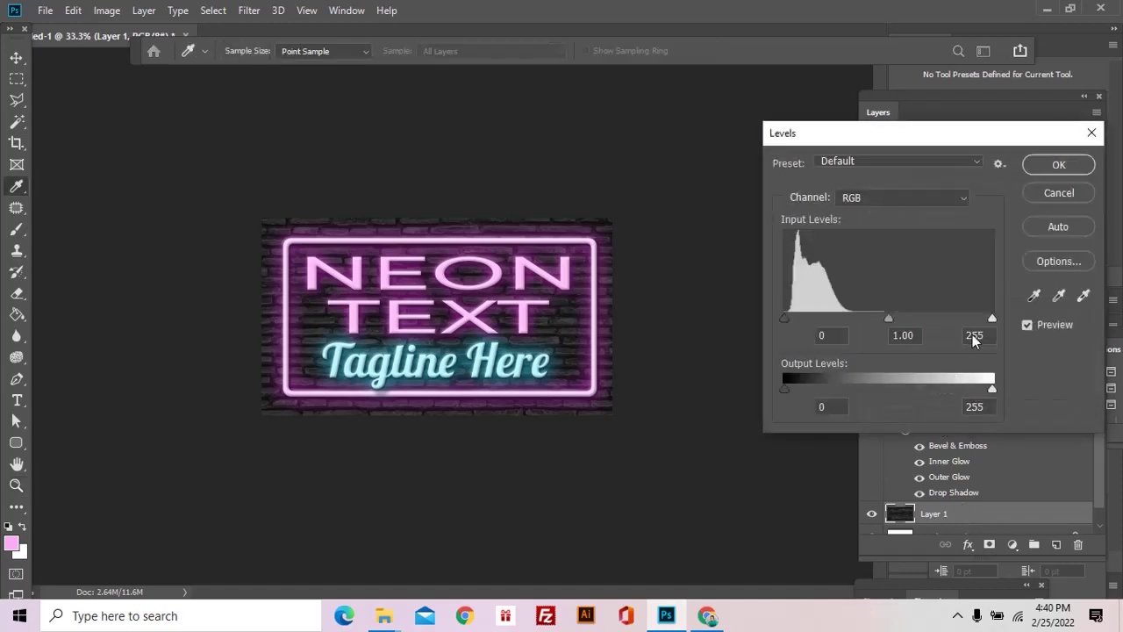
pyautogui.moveTo(993, 318)
pyautogui.mouseDown()
pyautogui.moveTo(967, 318)
pyautogui.moveTo(977, 319)
pyautogui.mouseUp()
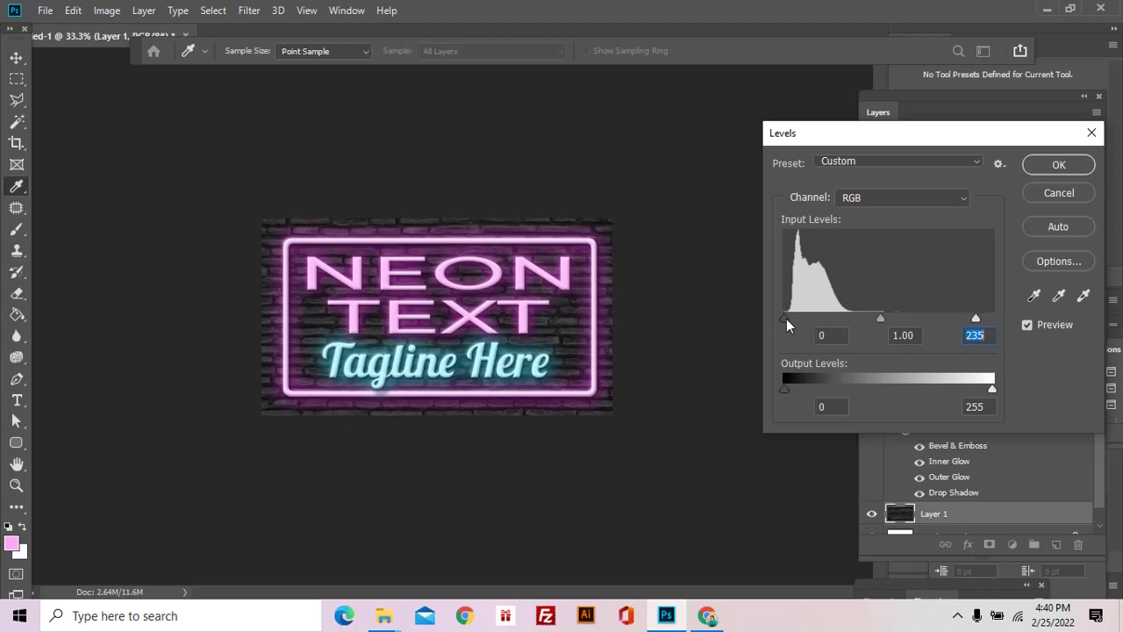
pyautogui.moveTo(786, 319); pyautogui.dragTo(803, 318)
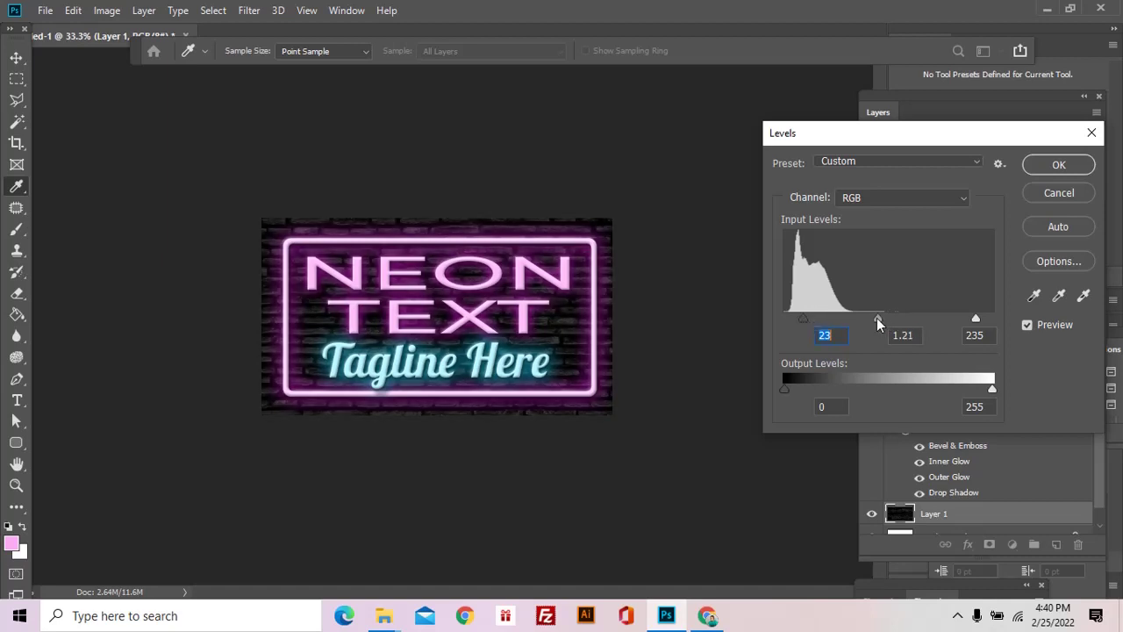
pyautogui.moveTo(877, 319); pyautogui.dragTo(876, 318)
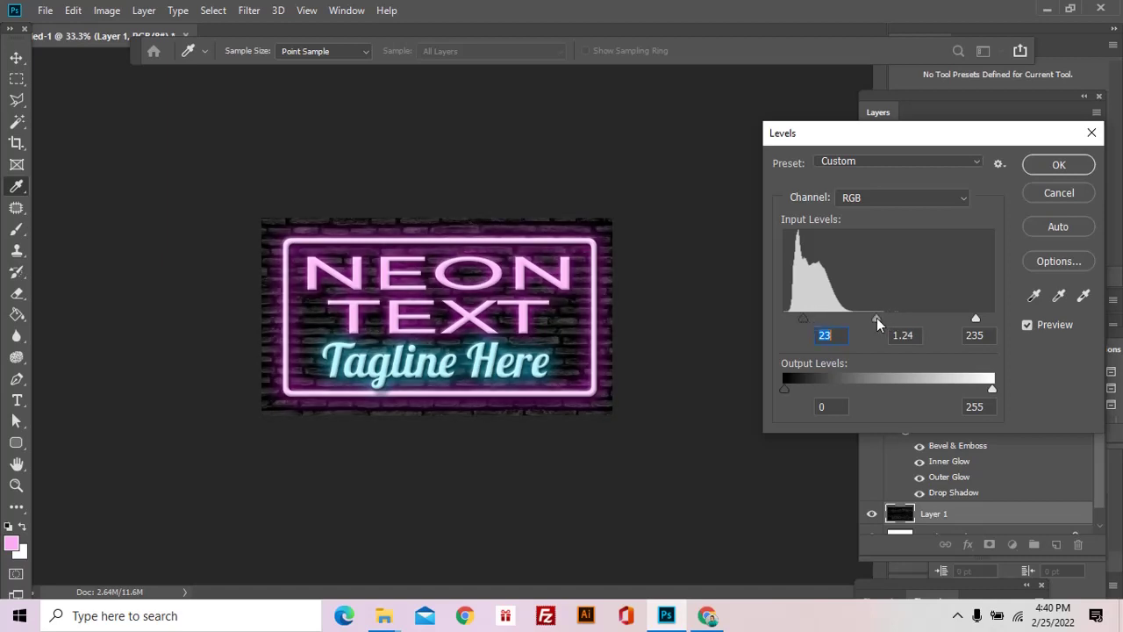
pyautogui.click(877, 318)
pyautogui.moveTo(975, 318); pyautogui.dragTo(961, 317)
pyautogui.moveTo(808, 316); pyautogui.dragTo(797, 317)
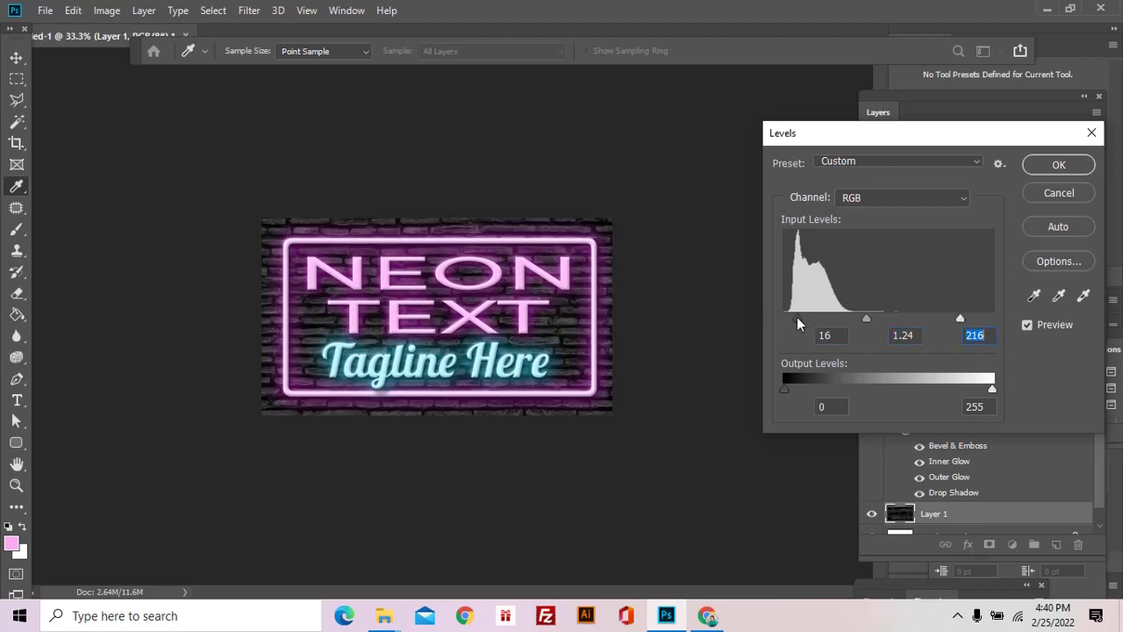
pyautogui.click(797, 317)
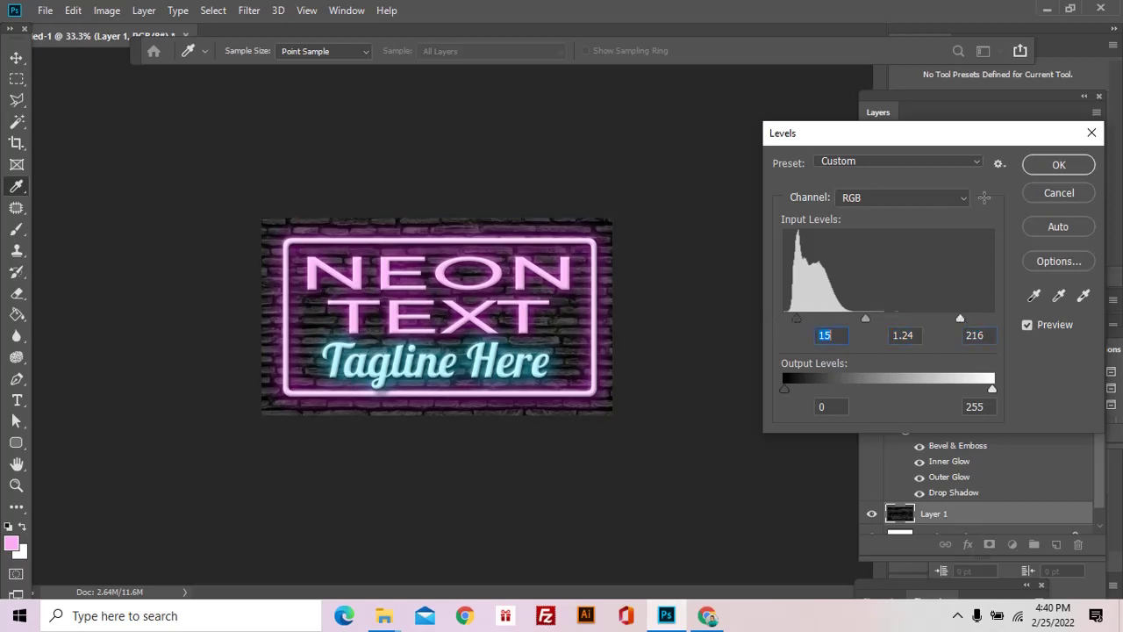
pyautogui.click(1050, 170)
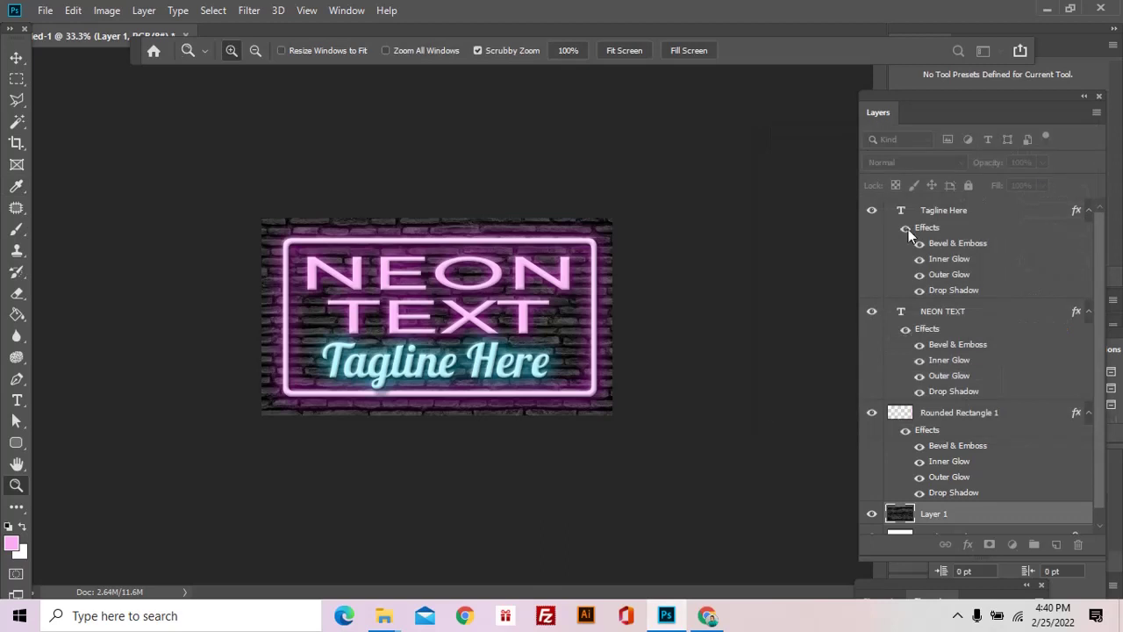
pyautogui.click(599, 333)
# - Replace the Tagline Here placeholder text with 'Barbershop'
pyautogui.click(599, 333)
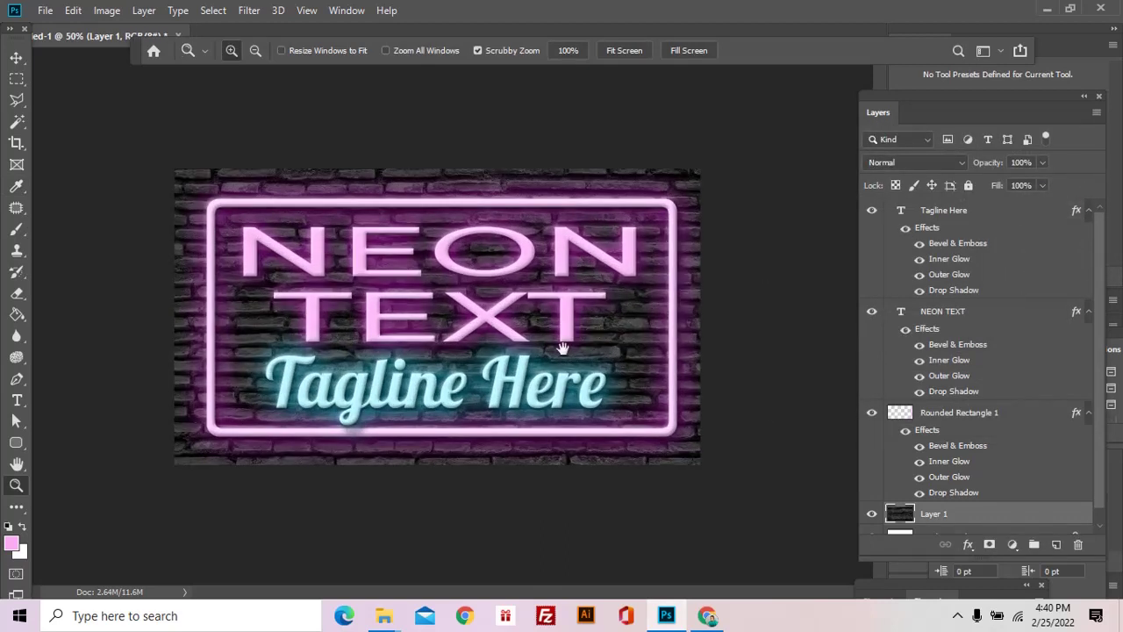
pyautogui.press('t')
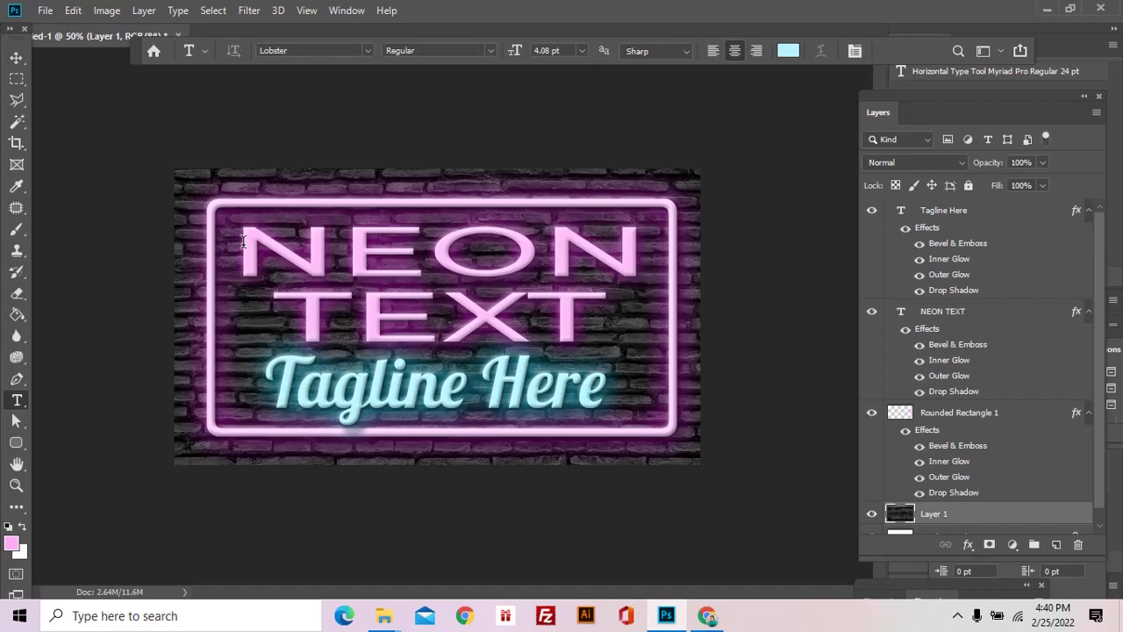
pyautogui.moveTo(243, 242); pyautogui.dragTo(570, 308)
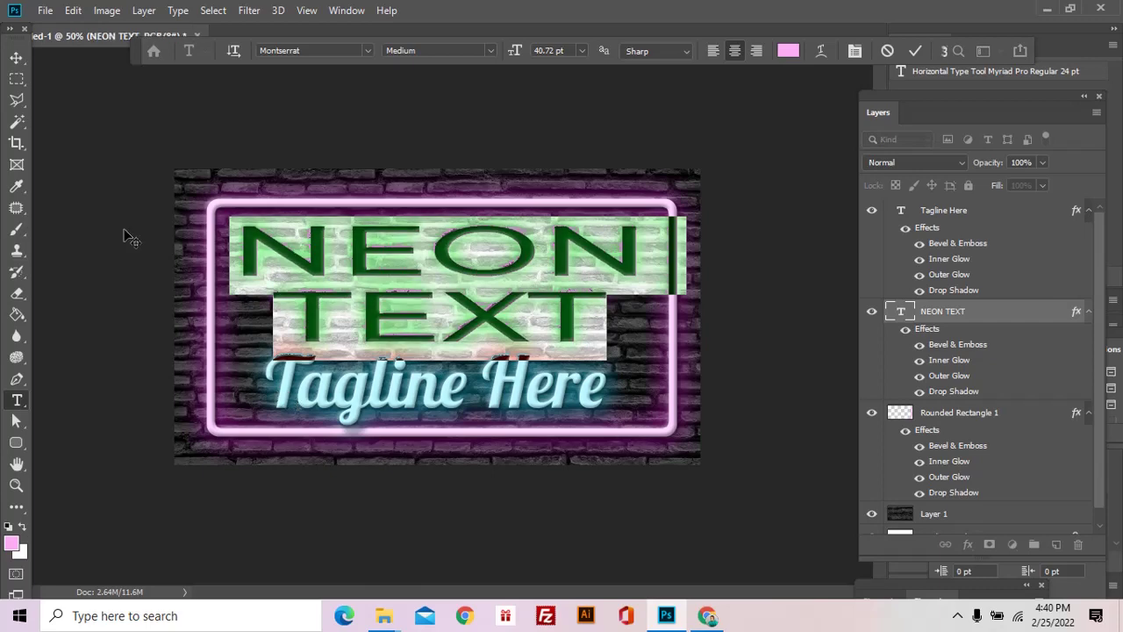
pyautogui.click(16, 58)
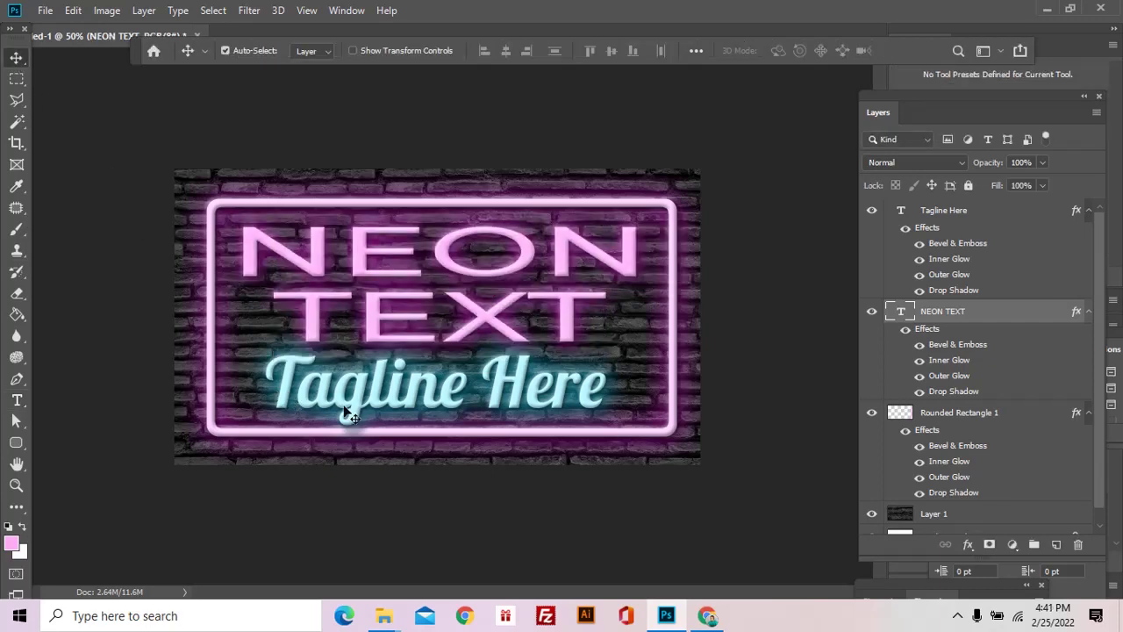
pyautogui.press('t')
pyautogui.moveTo(266, 386); pyautogui.dragTo(602, 374)
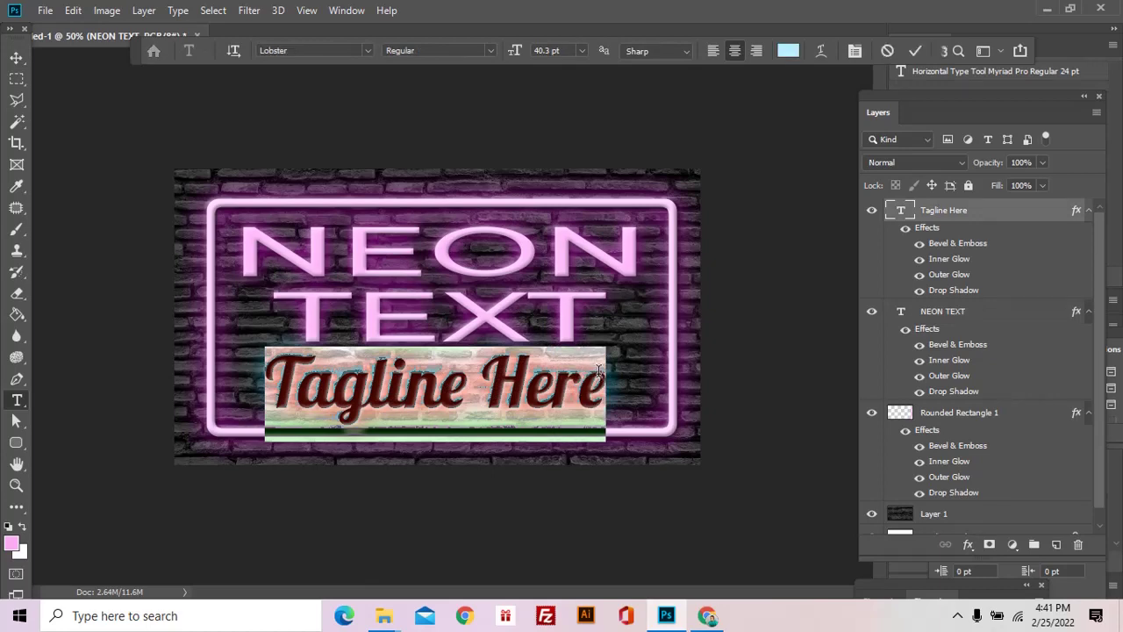
pyautogui.hotkey('ctrl', 'h')
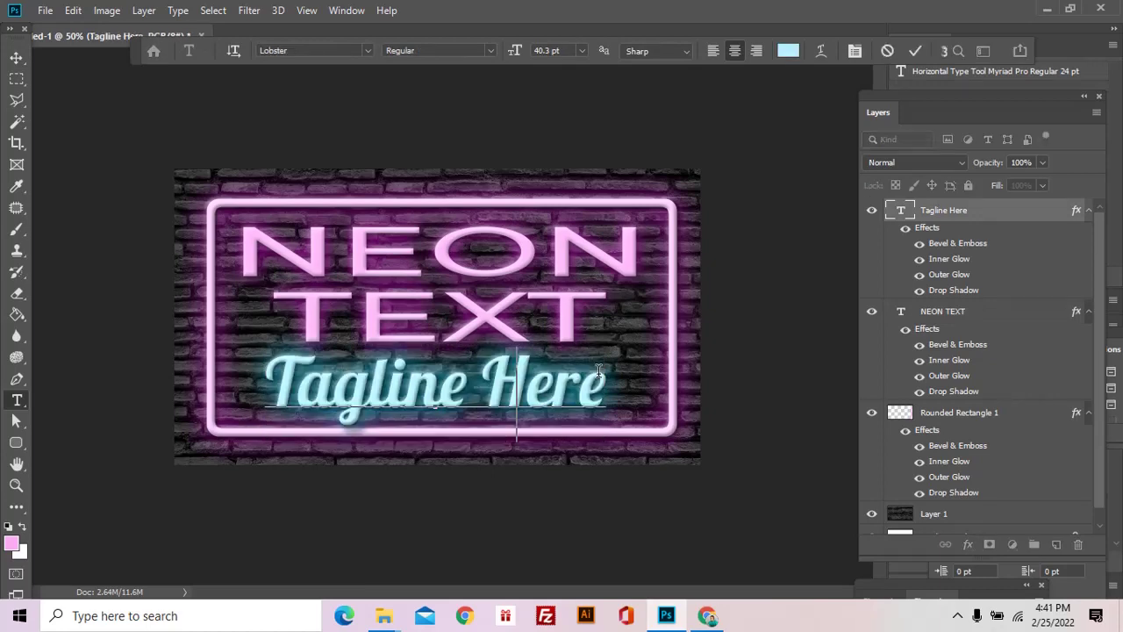
pyautogui.write('Barbersh')
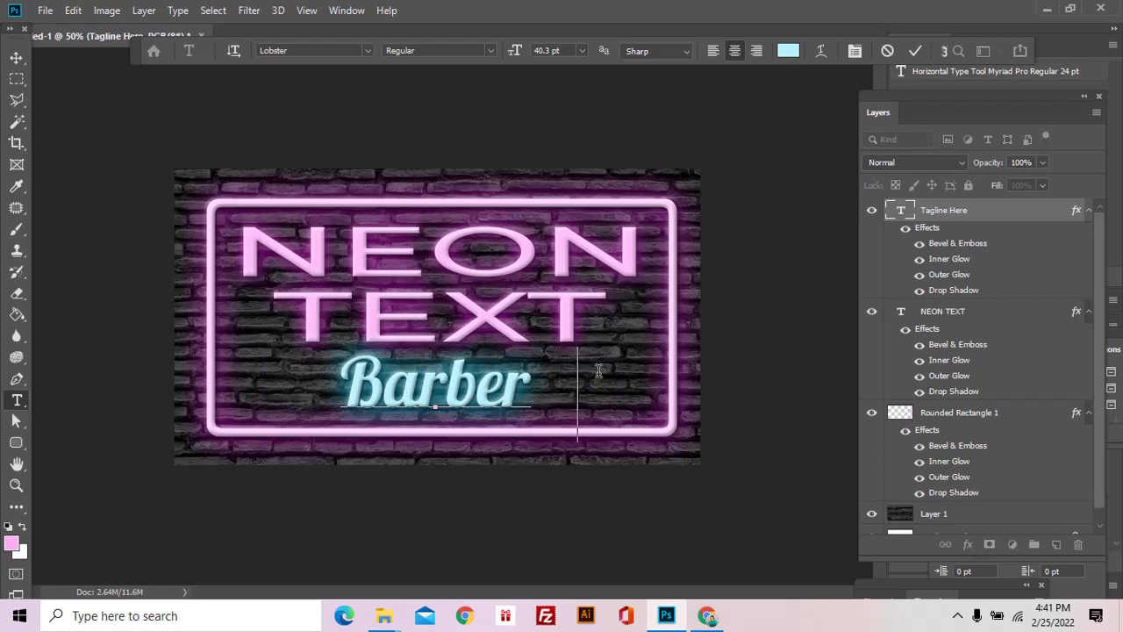
pyautogui.write('op')
pyautogui.click(16, 57)
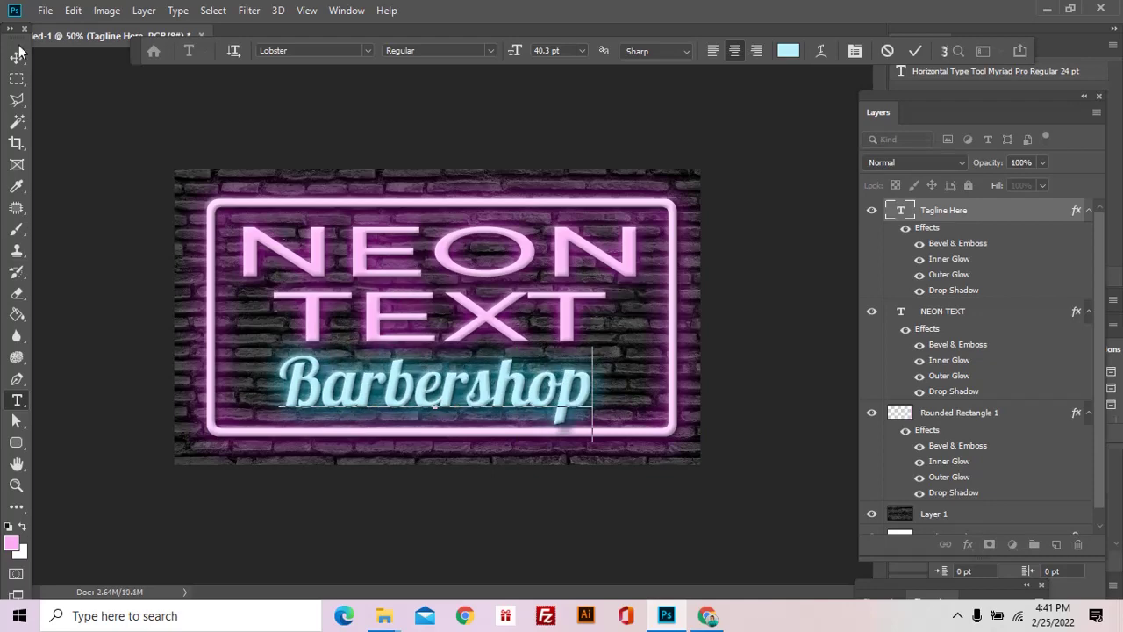
# - Retype the NEON TEXT heading as 'TONY' and nudge it slightly left and down
pyautogui.press('t')
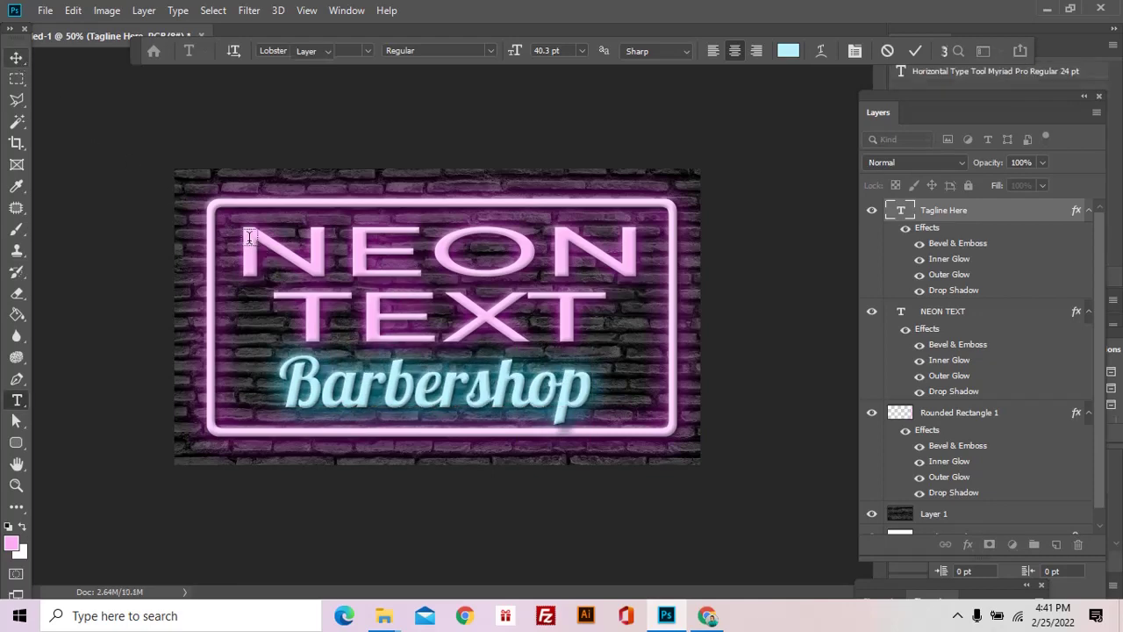
pyautogui.click(244, 239)
pyautogui.moveTo(230, 250); pyautogui.dragTo(339, 255)
pyautogui.hotkey('ctrl', 'a')
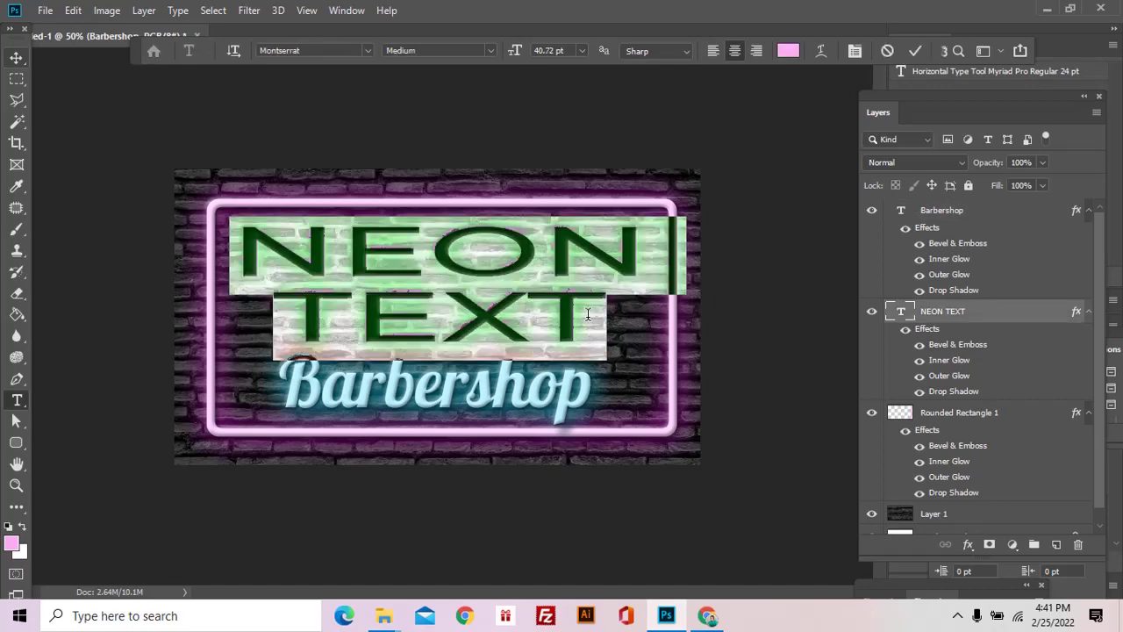
pyautogui.write('TONY')
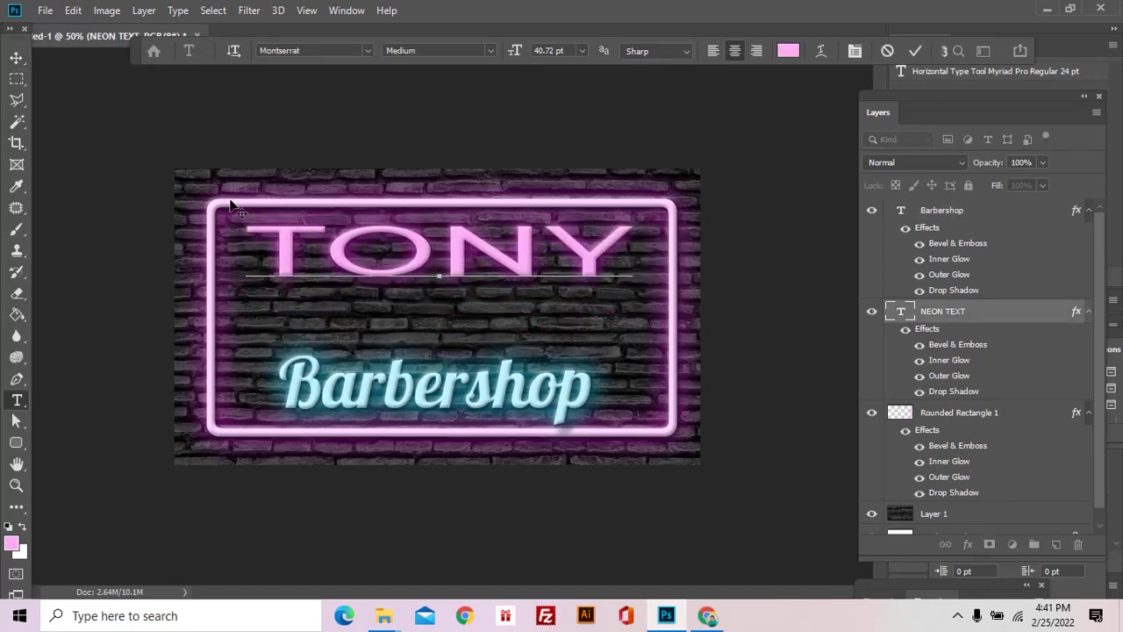
pyautogui.click(17, 57)
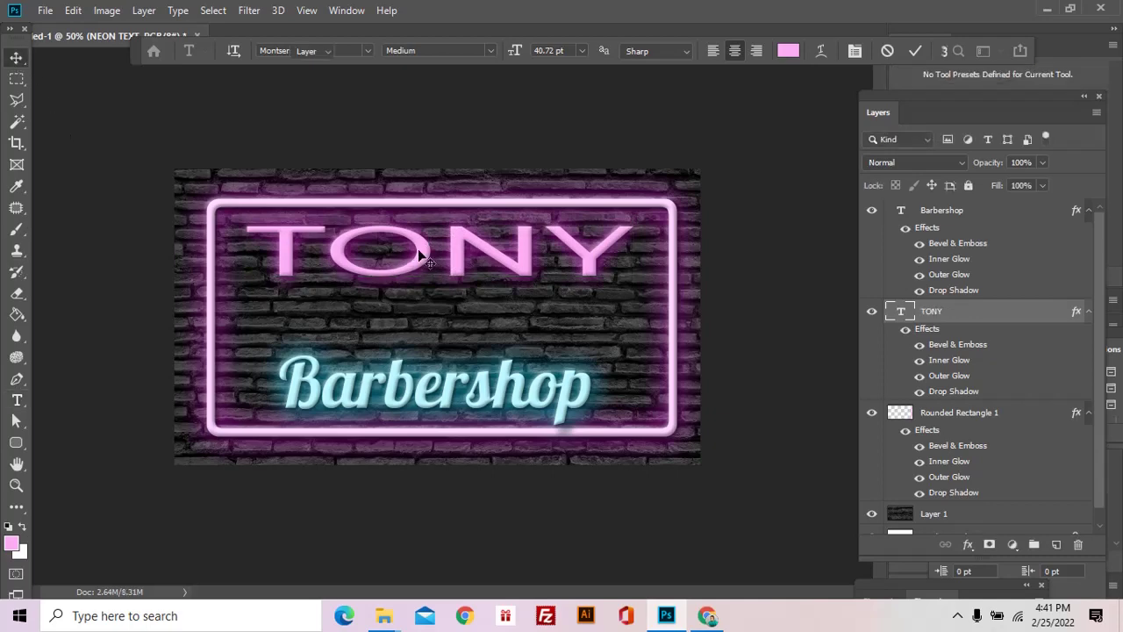
pyautogui.moveTo(417, 248); pyautogui.dragTo(409, 260)
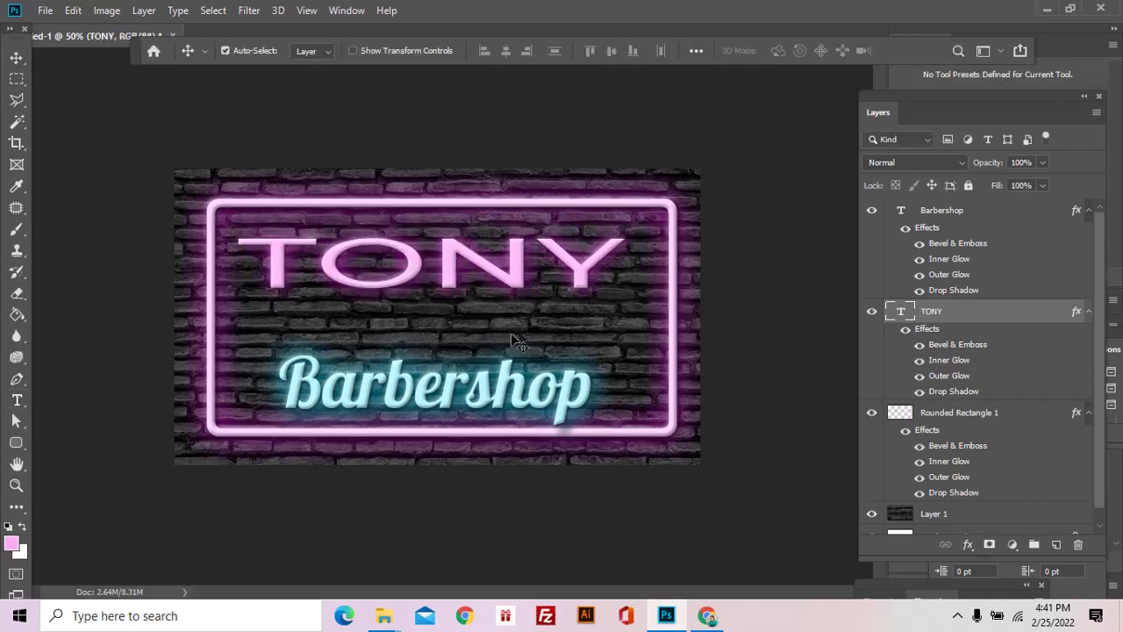
# - Stretch TONY to about 105.57% width and 162.58% height just above Barbershop
pyautogui.hotkey('ctrl', 't')
pyautogui.moveTo(442, 317); pyautogui.dragTo(442, 336)
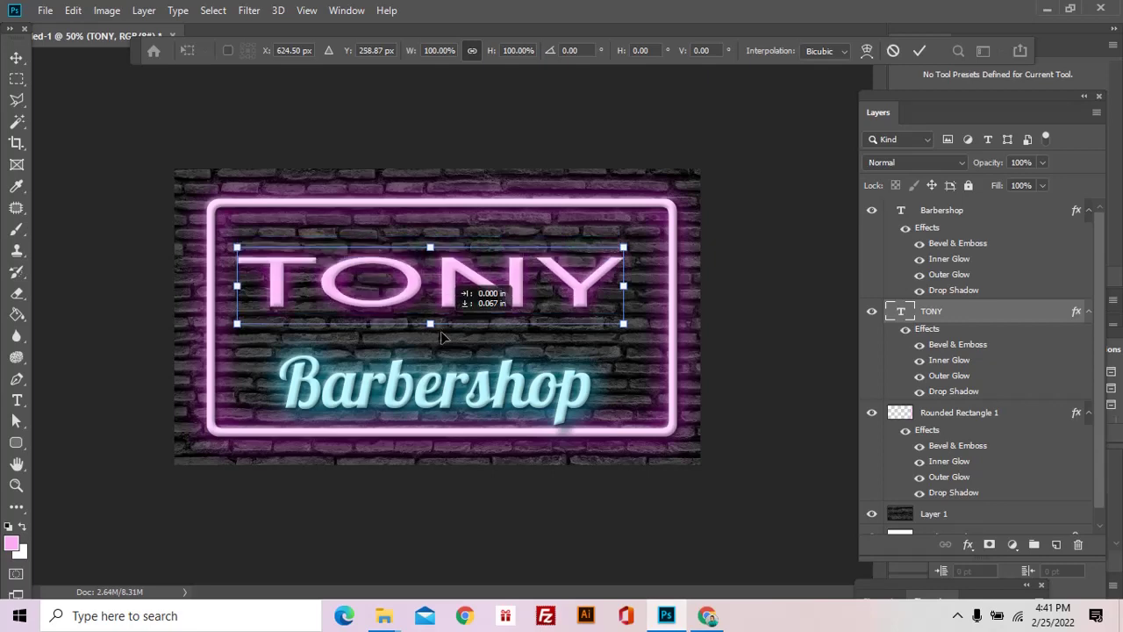
pyautogui.moveTo(430, 247); pyautogui.dragTo(430, 229)
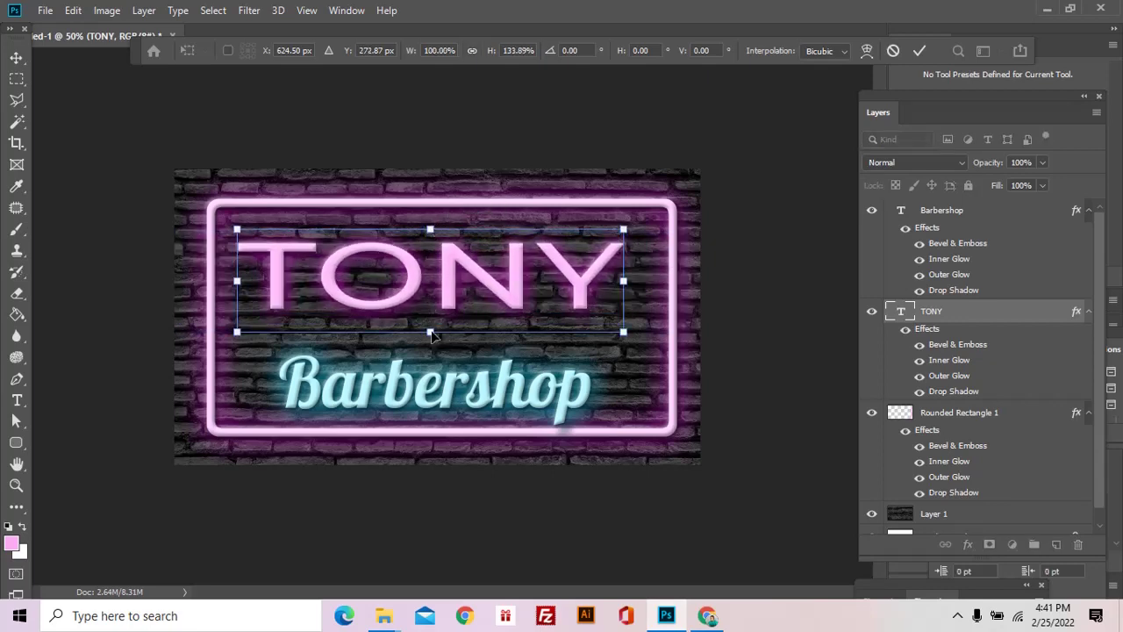
pyautogui.moveTo(430, 333); pyautogui.dragTo(430, 348)
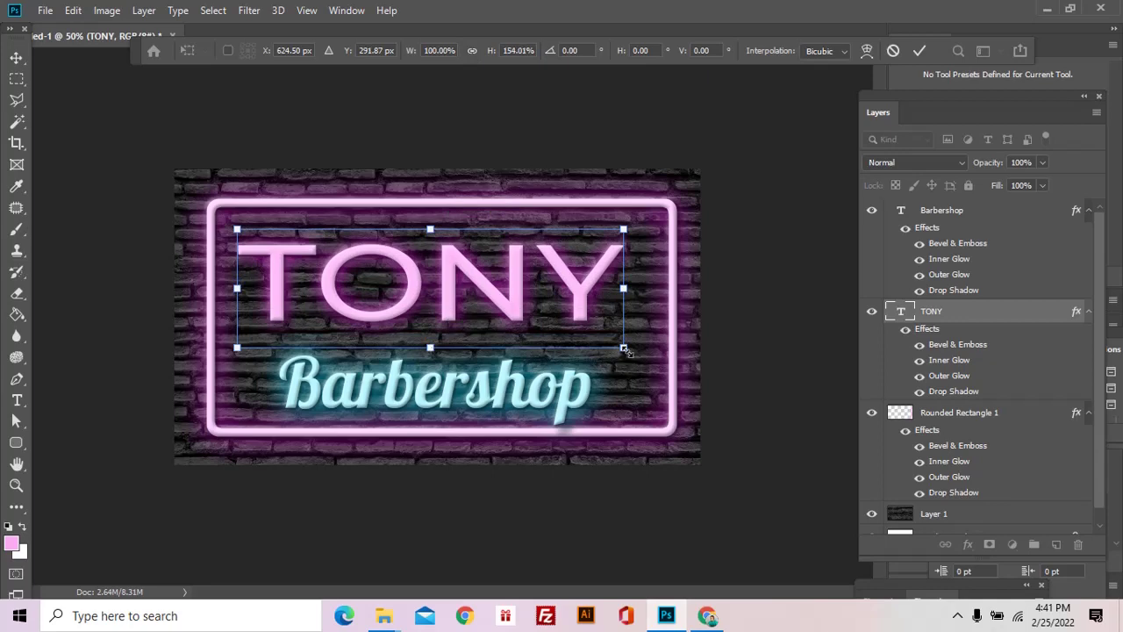
pyautogui.moveTo(624, 349); pyautogui.dragTo(648, 353)
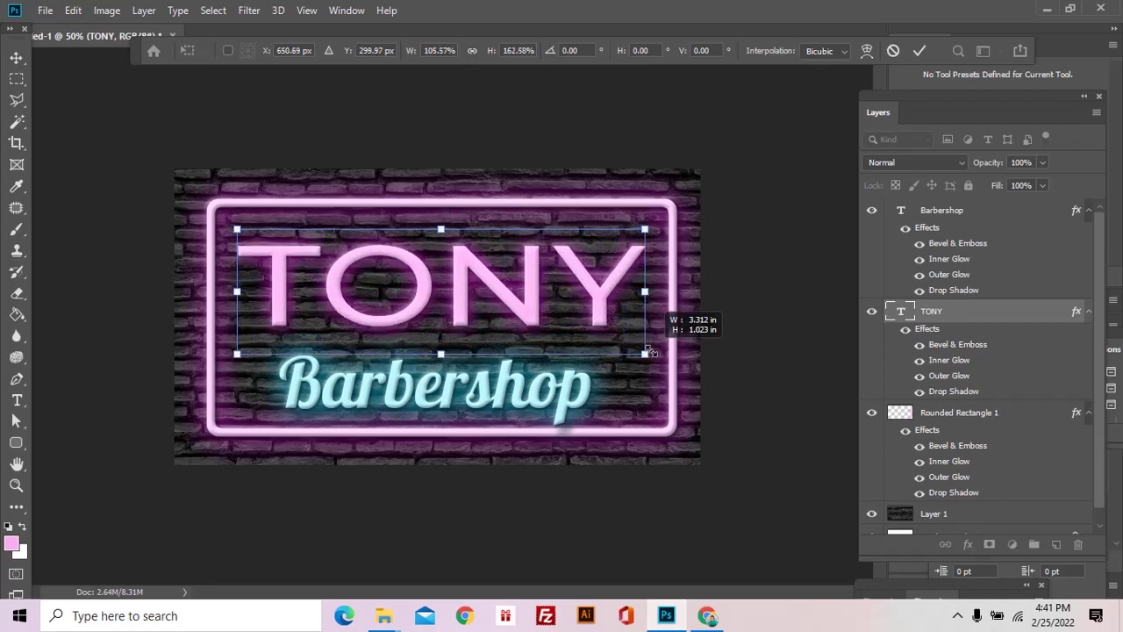
pyautogui.press('Return')
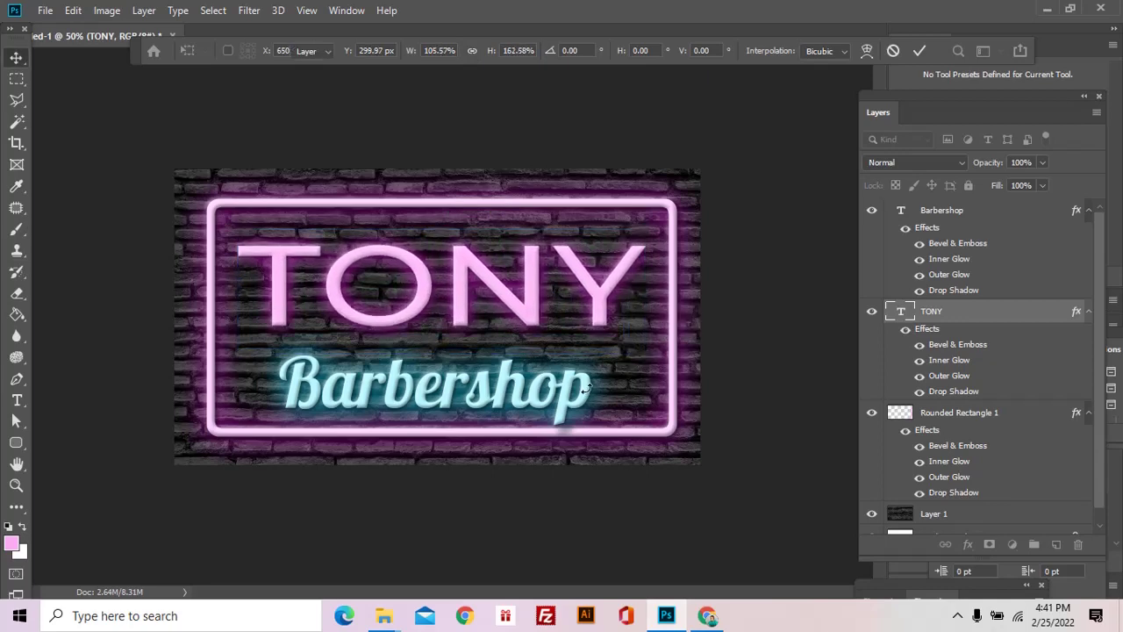
pyautogui.moveTo(588, 387); pyautogui.dragTo(598, 383)
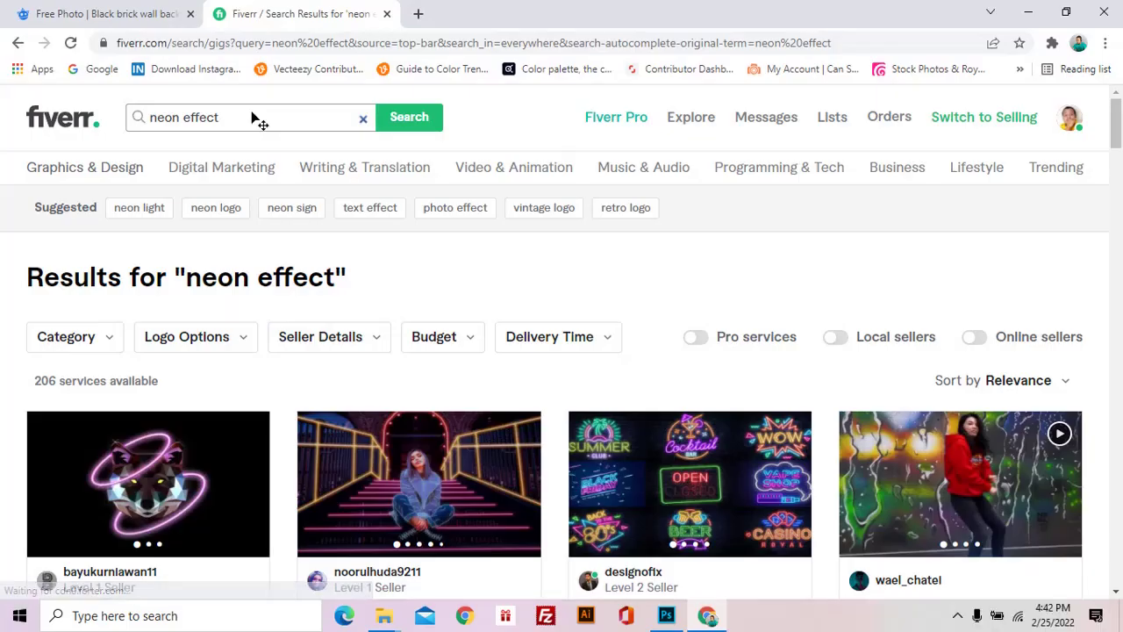
# - Browse Fiverr's 206 'neon effect' gigs, scrolling down and back up
pyautogui.click(259, 120)
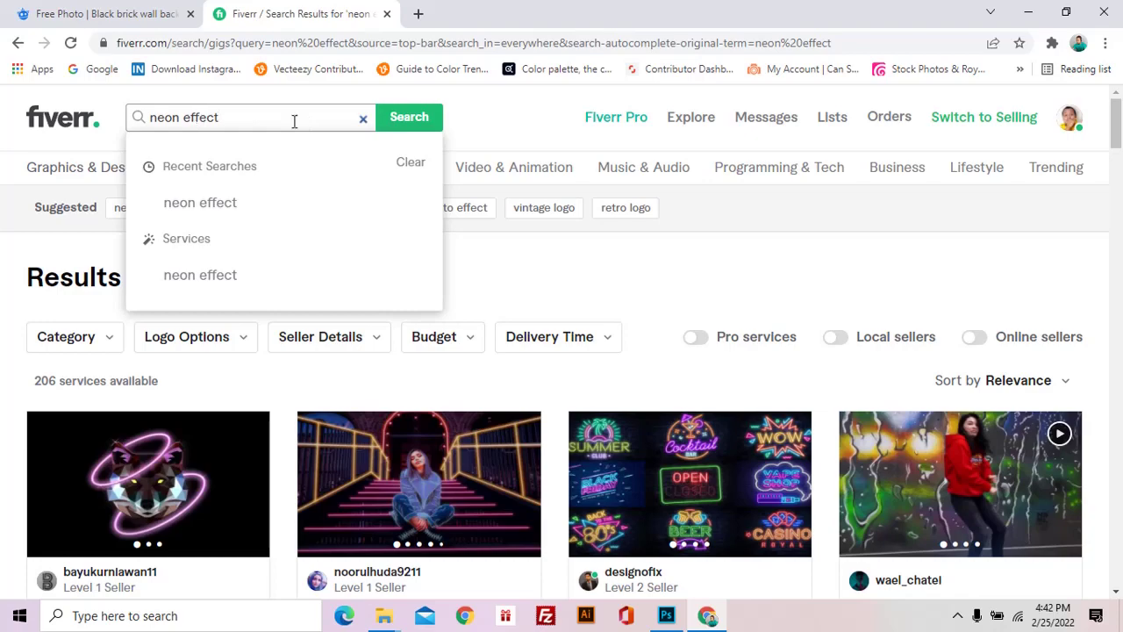
pyautogui.click(527, 128)
pyautogui.scroll(-3, 647, 181)
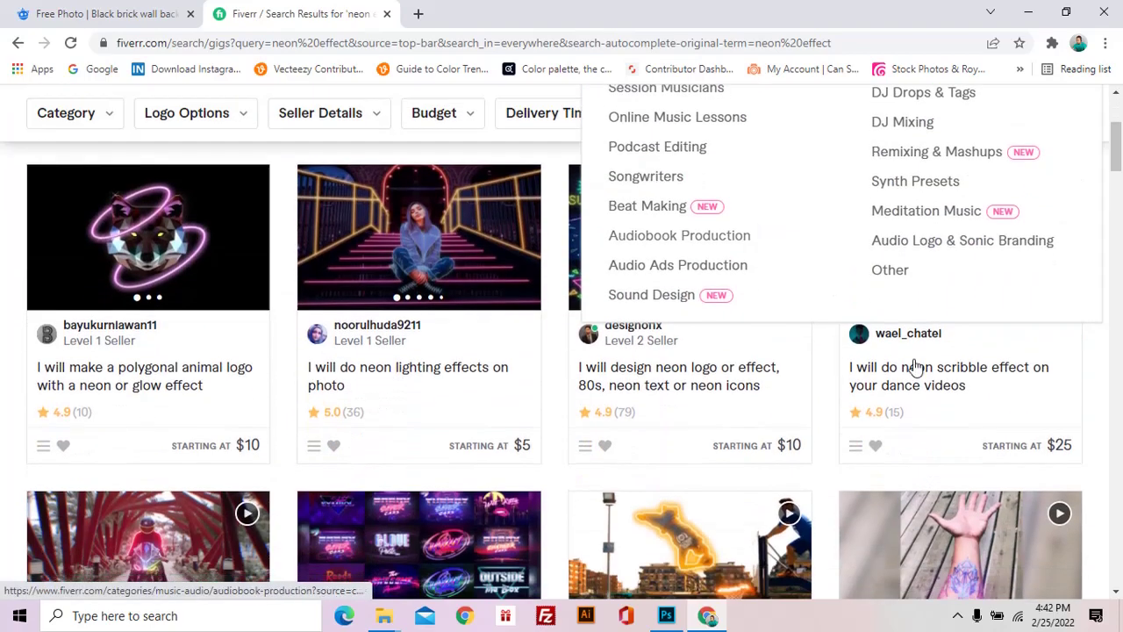
pyautogui.scroll(-3, 424, 473)
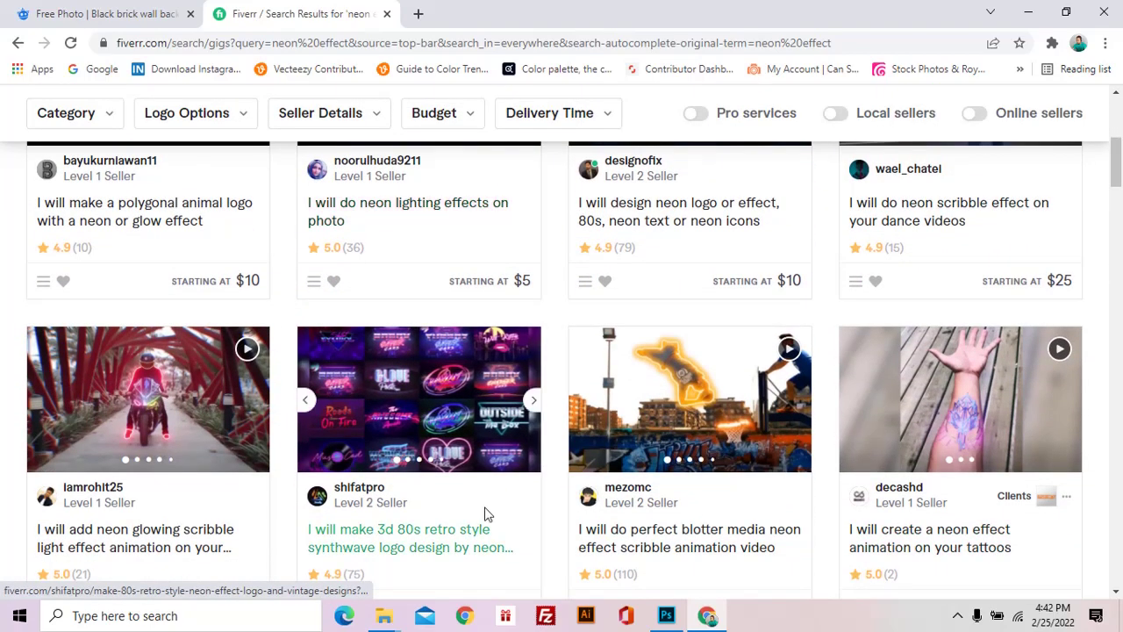
pyautogui.scroll(-3, 795, 497)
pyautogui.scroll(2, 831, 485)
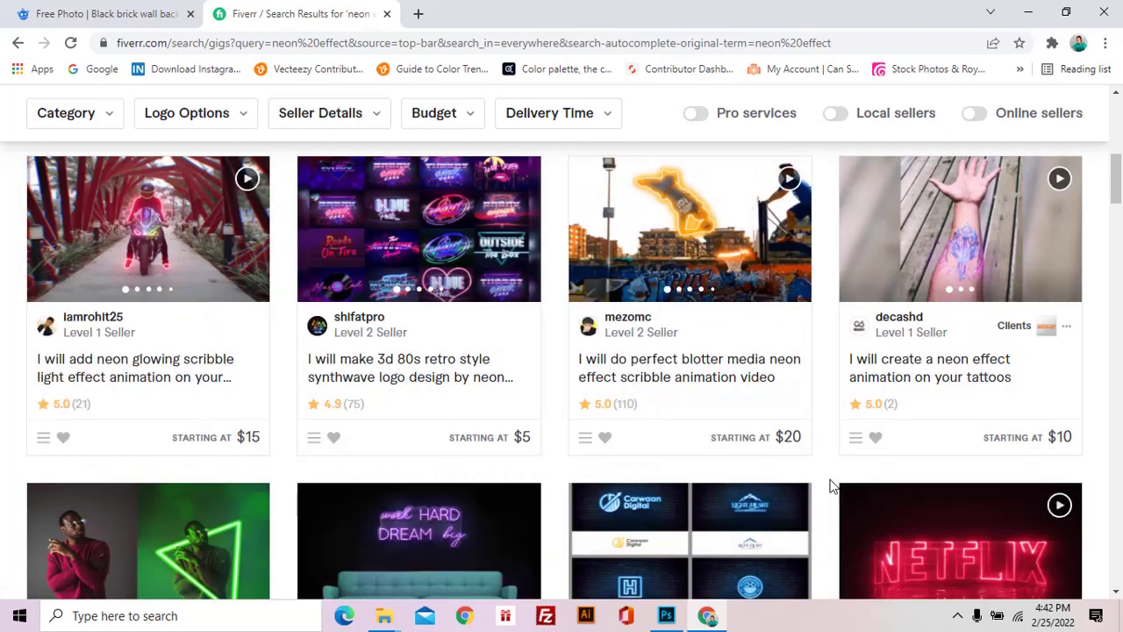
pyautogui.scroll(3, 832, 485)
pyautogui.scroll(2, 831, 485)
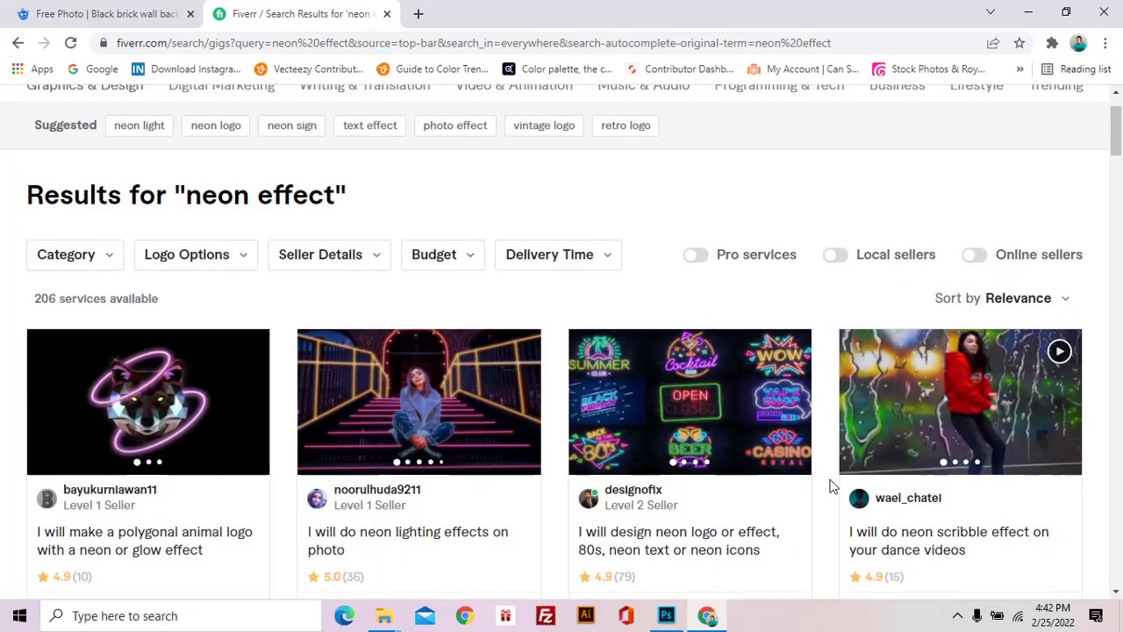
pyautogui.scroll(1, 832, 485)
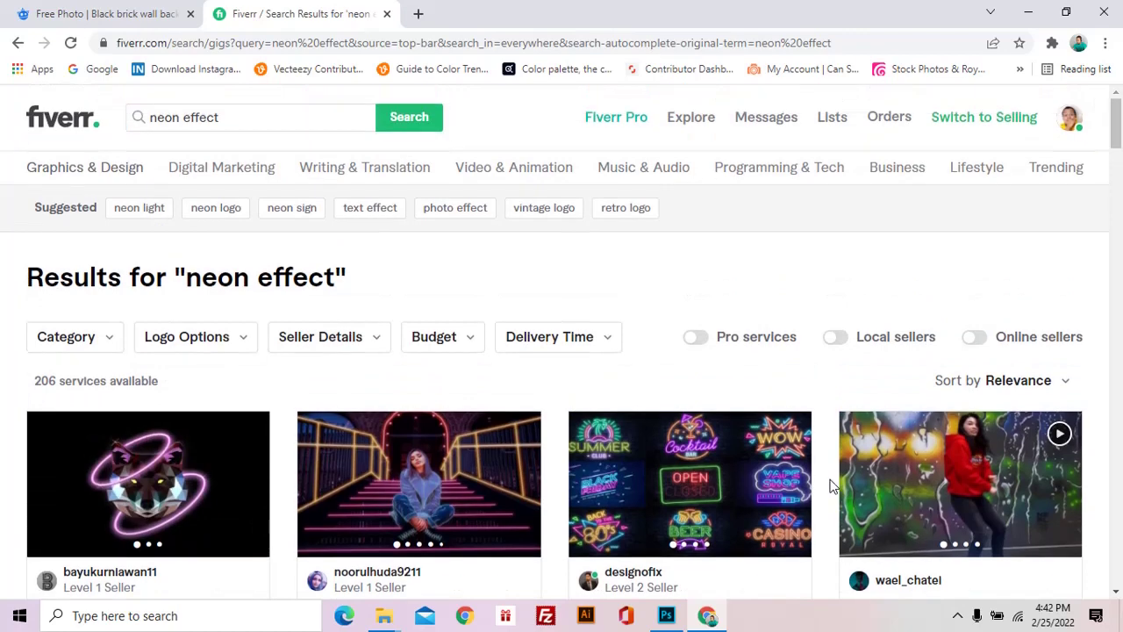
# - Search Fiverr for 'photoshop text effect' and scroll through the 3,370 result gigs
pyautogui.click(252, 121)
pyautogui.write('photos')
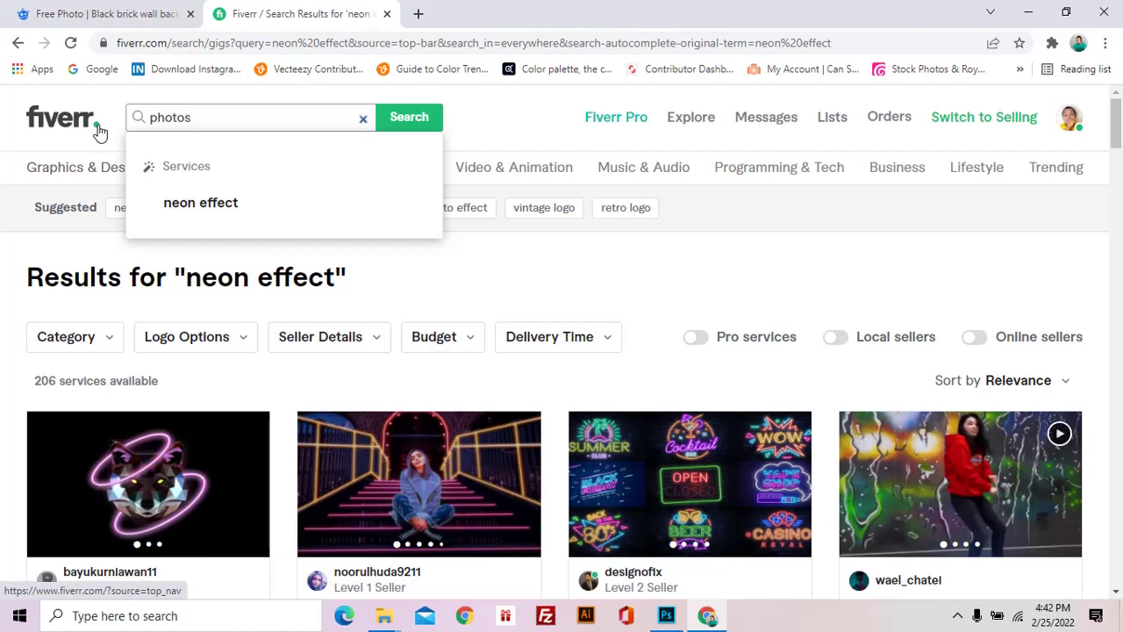
pyautogui.write('hop text effect')
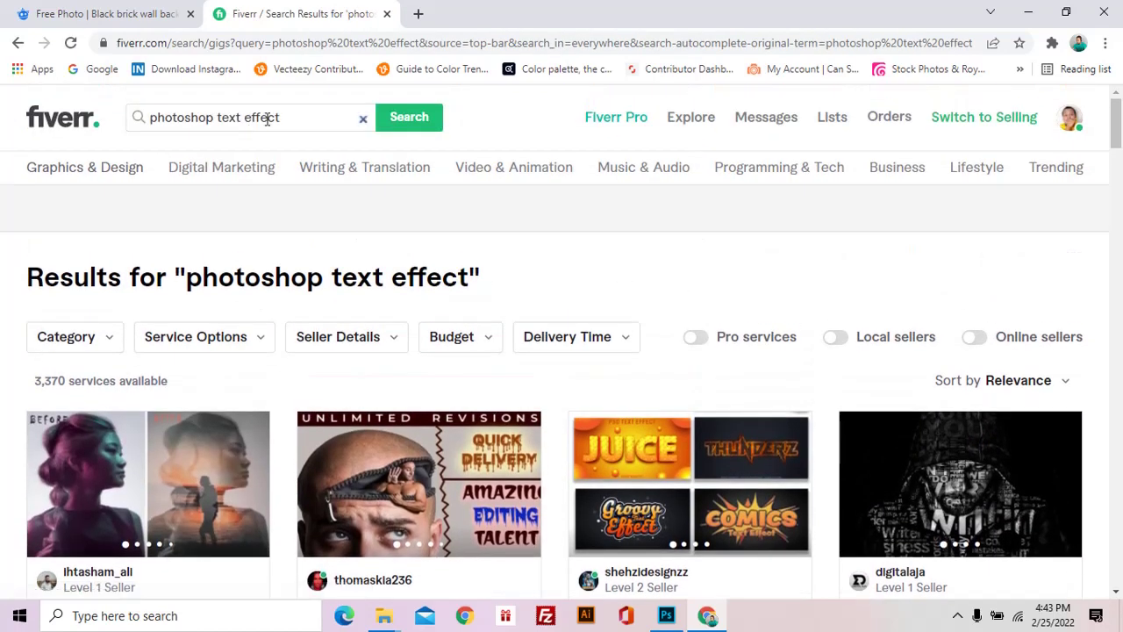
pyautogui.scroll(-1, 381, 220)
pyautogui.scroll(-3, 431, 306)
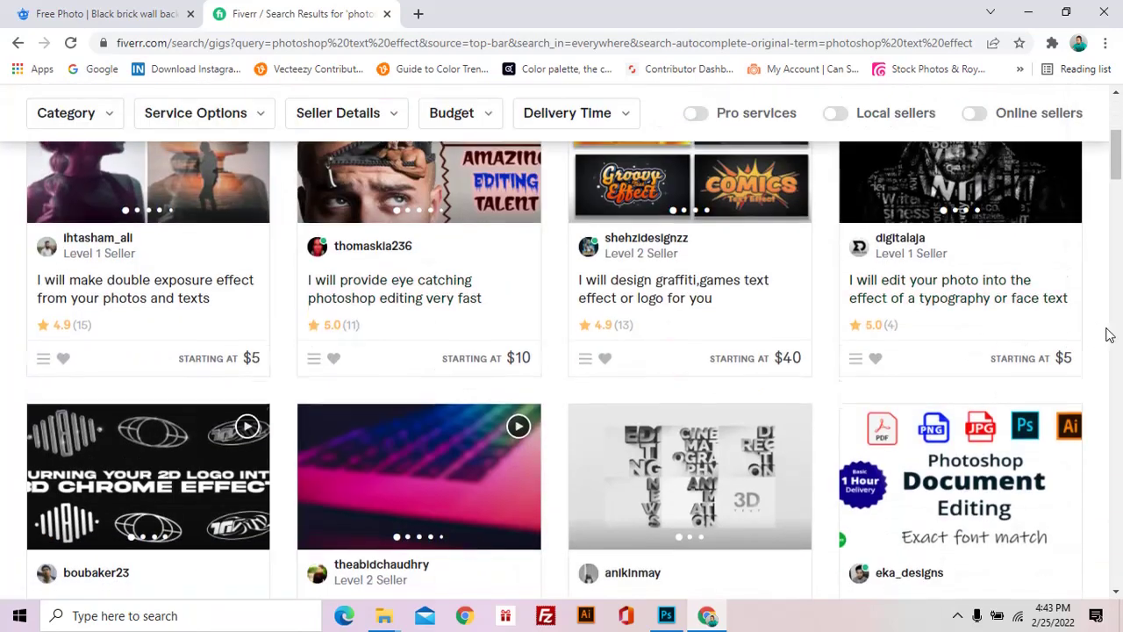
pyautogui.scroll(-2, 1021, 501)
pyautogui.scroll(-1, 958, 509)
pyautogui.scroll(3, 236, 507)
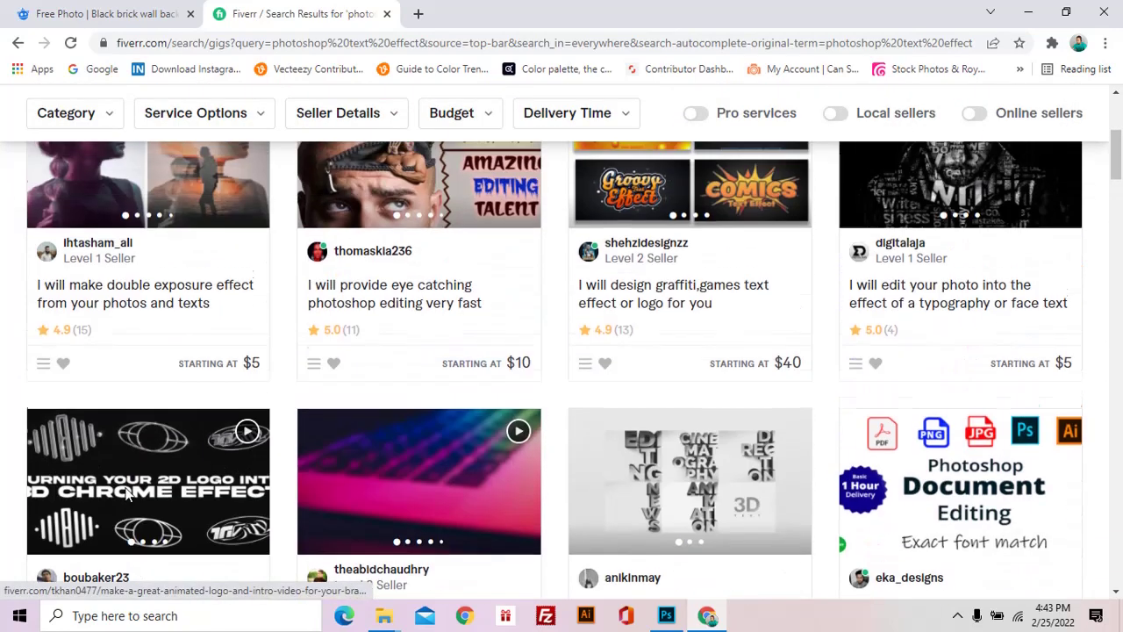
pyautogui.scroll(3, 126, 471)
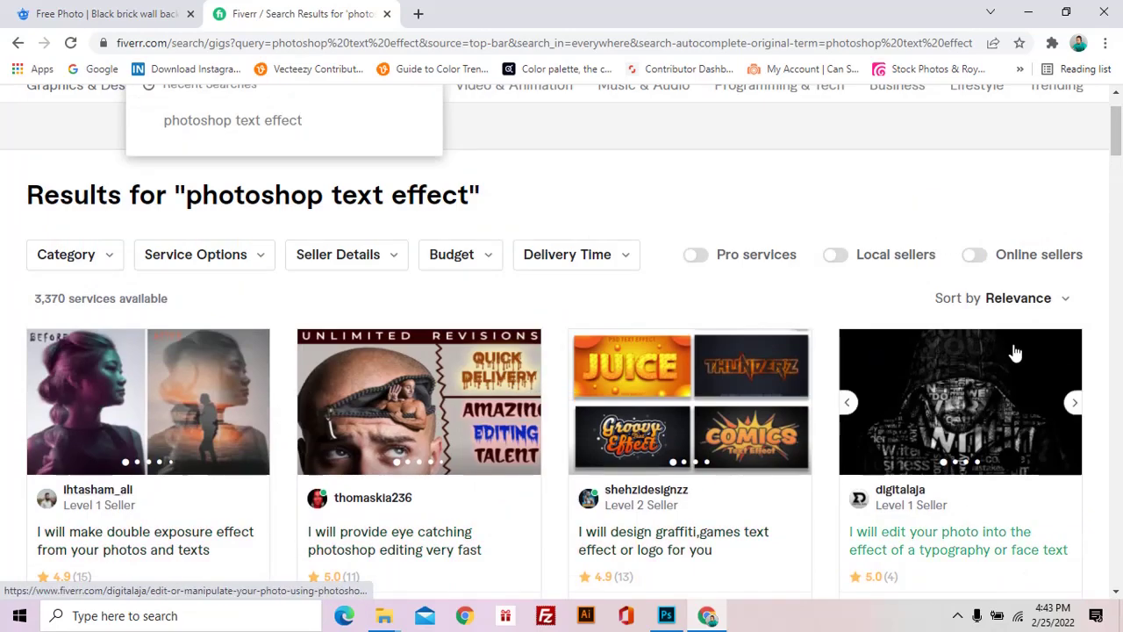
pyautogui.scroll(-3, 1016, 438)
pyautogui.scroll(-2, 1020, 465)
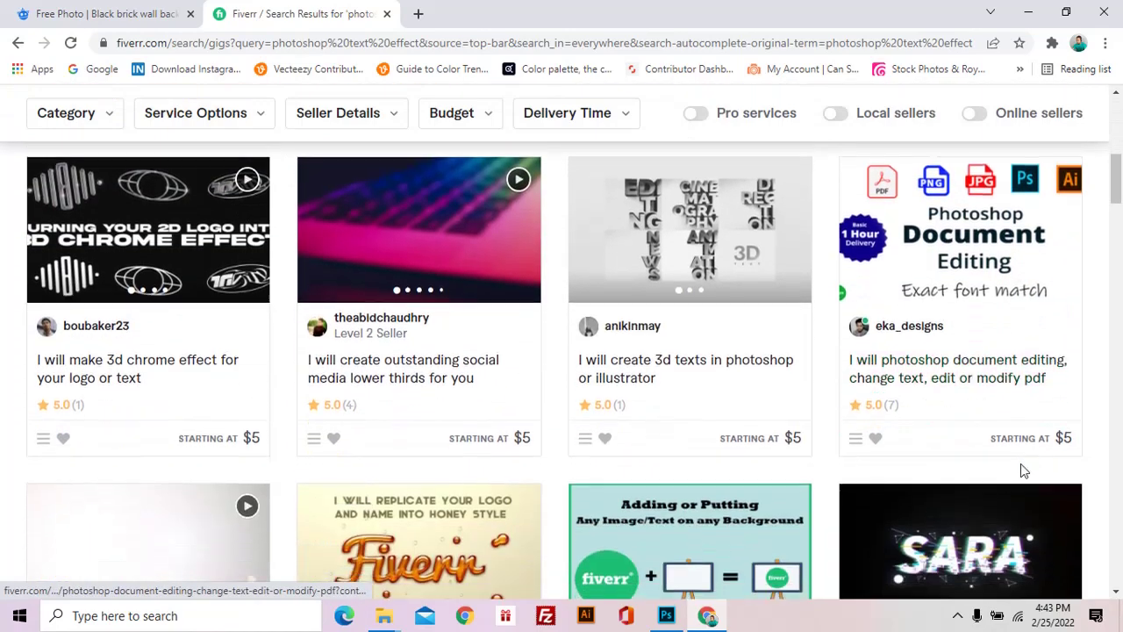
pyautogui.scroll(-1, 1022, 471)
pyautogui.scroll(-1, 1022, 472)
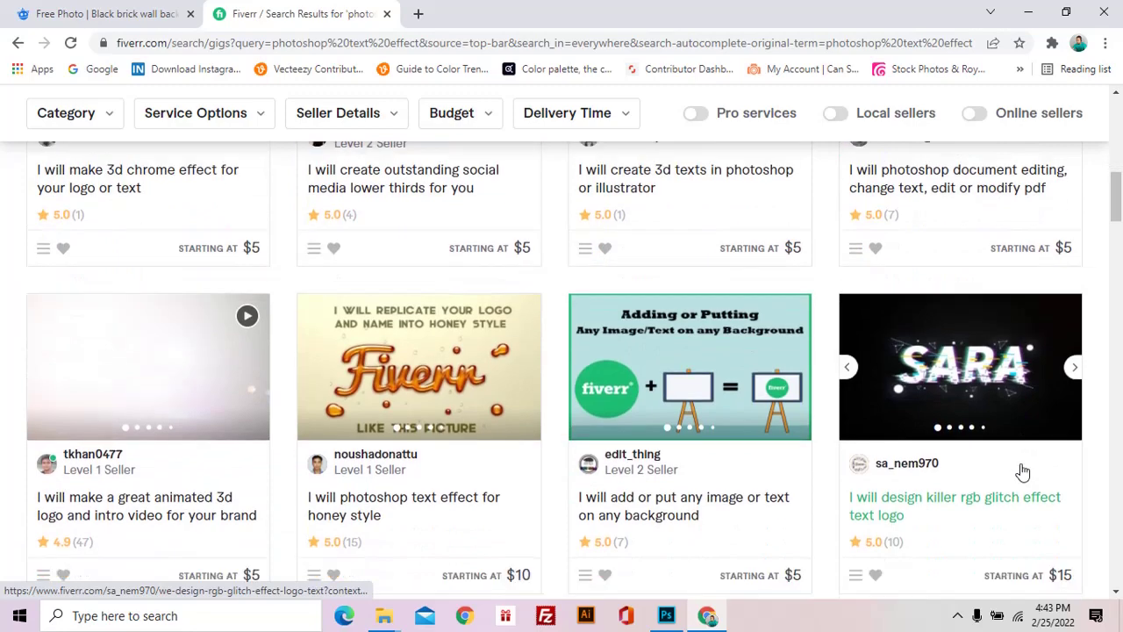
pyautogui.scroll(-3, 1023, 471)
pyautogui.scroll(-1, 1022, 471)
pyautogui.scroll(-2, 1022, 471)
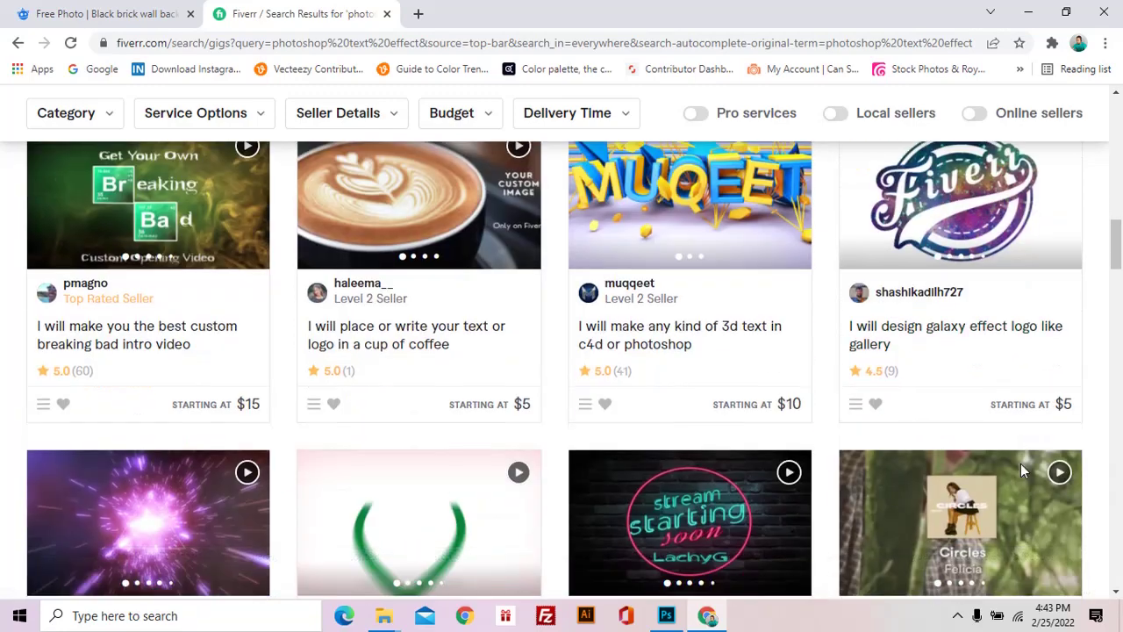